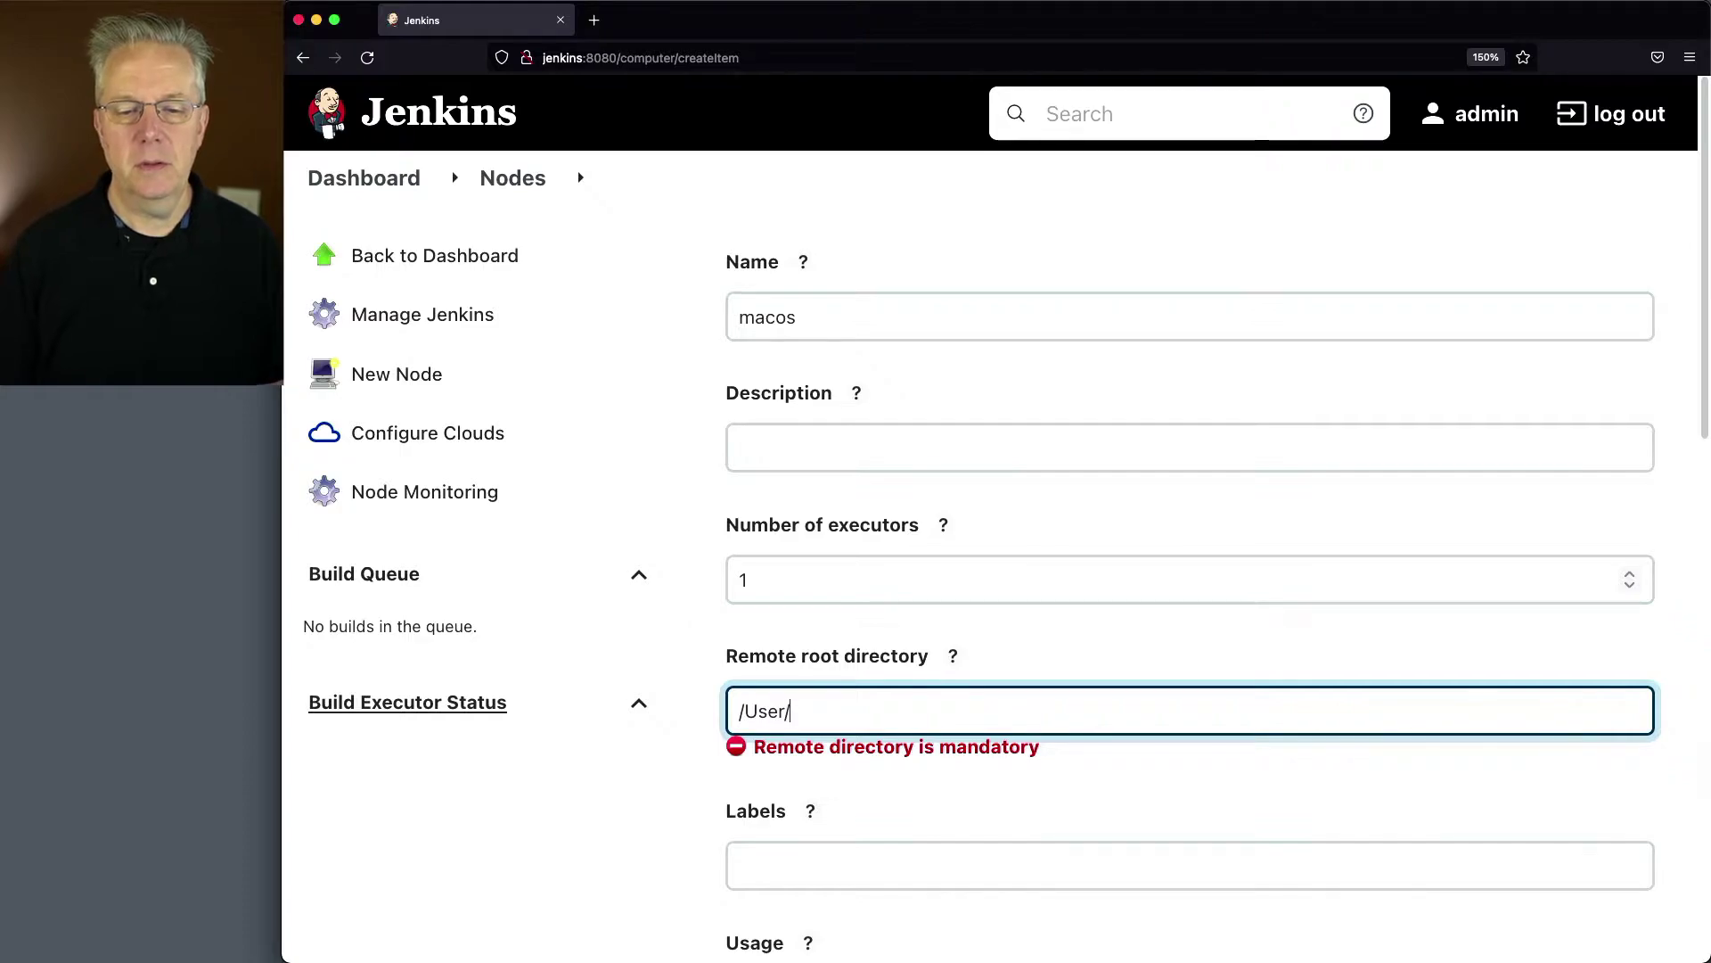
Step: Enter the big-sur-jenkins-agent folder in the user's home directory as the macos node's remote root directory
{"action": "type", "text": "/dpope/"}
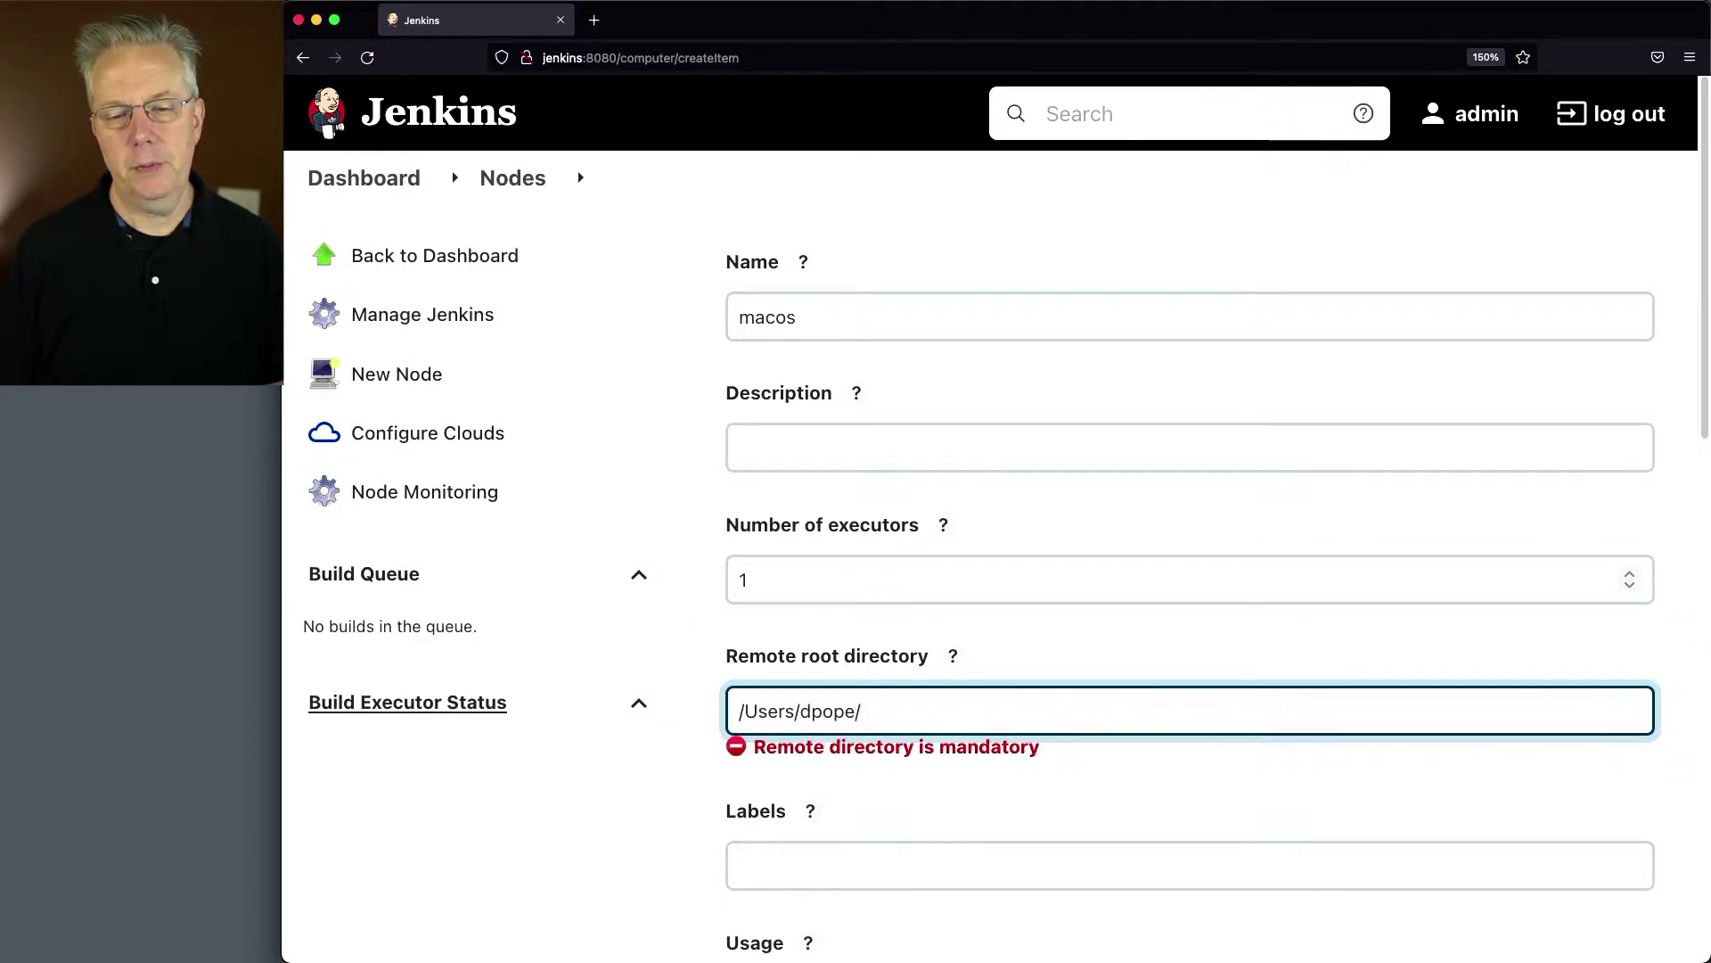
{"action": "type", "text": "big-sur-ag"}
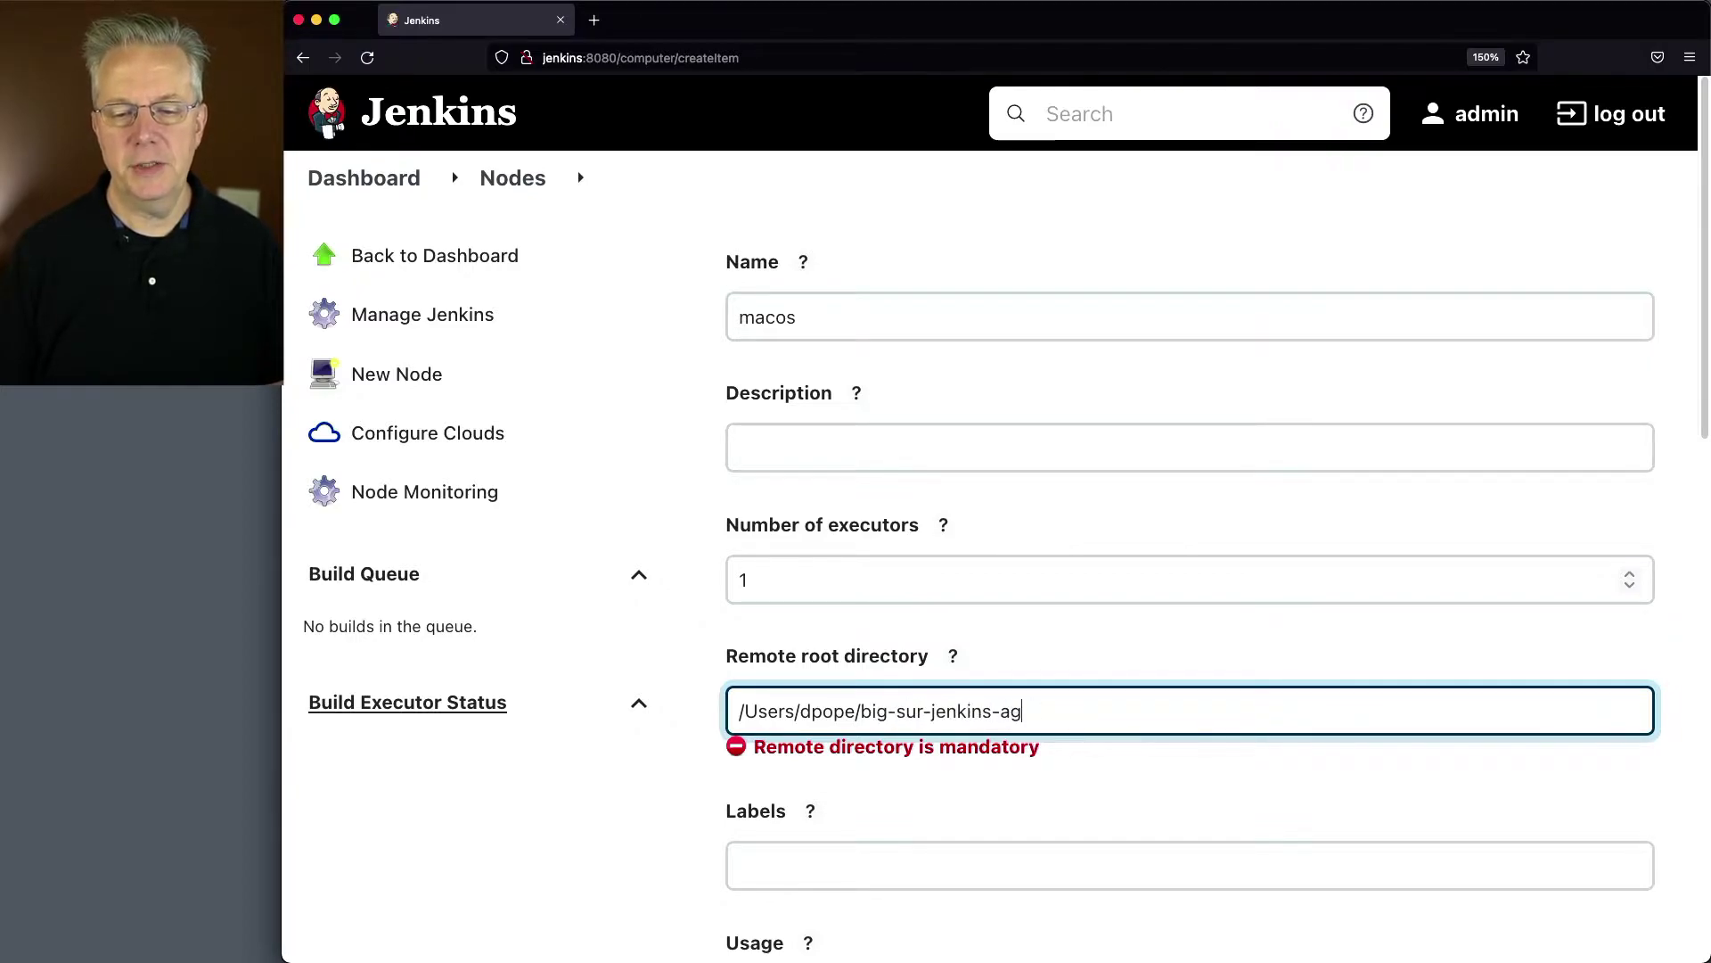
{"action": "key", "text": "Tab"}
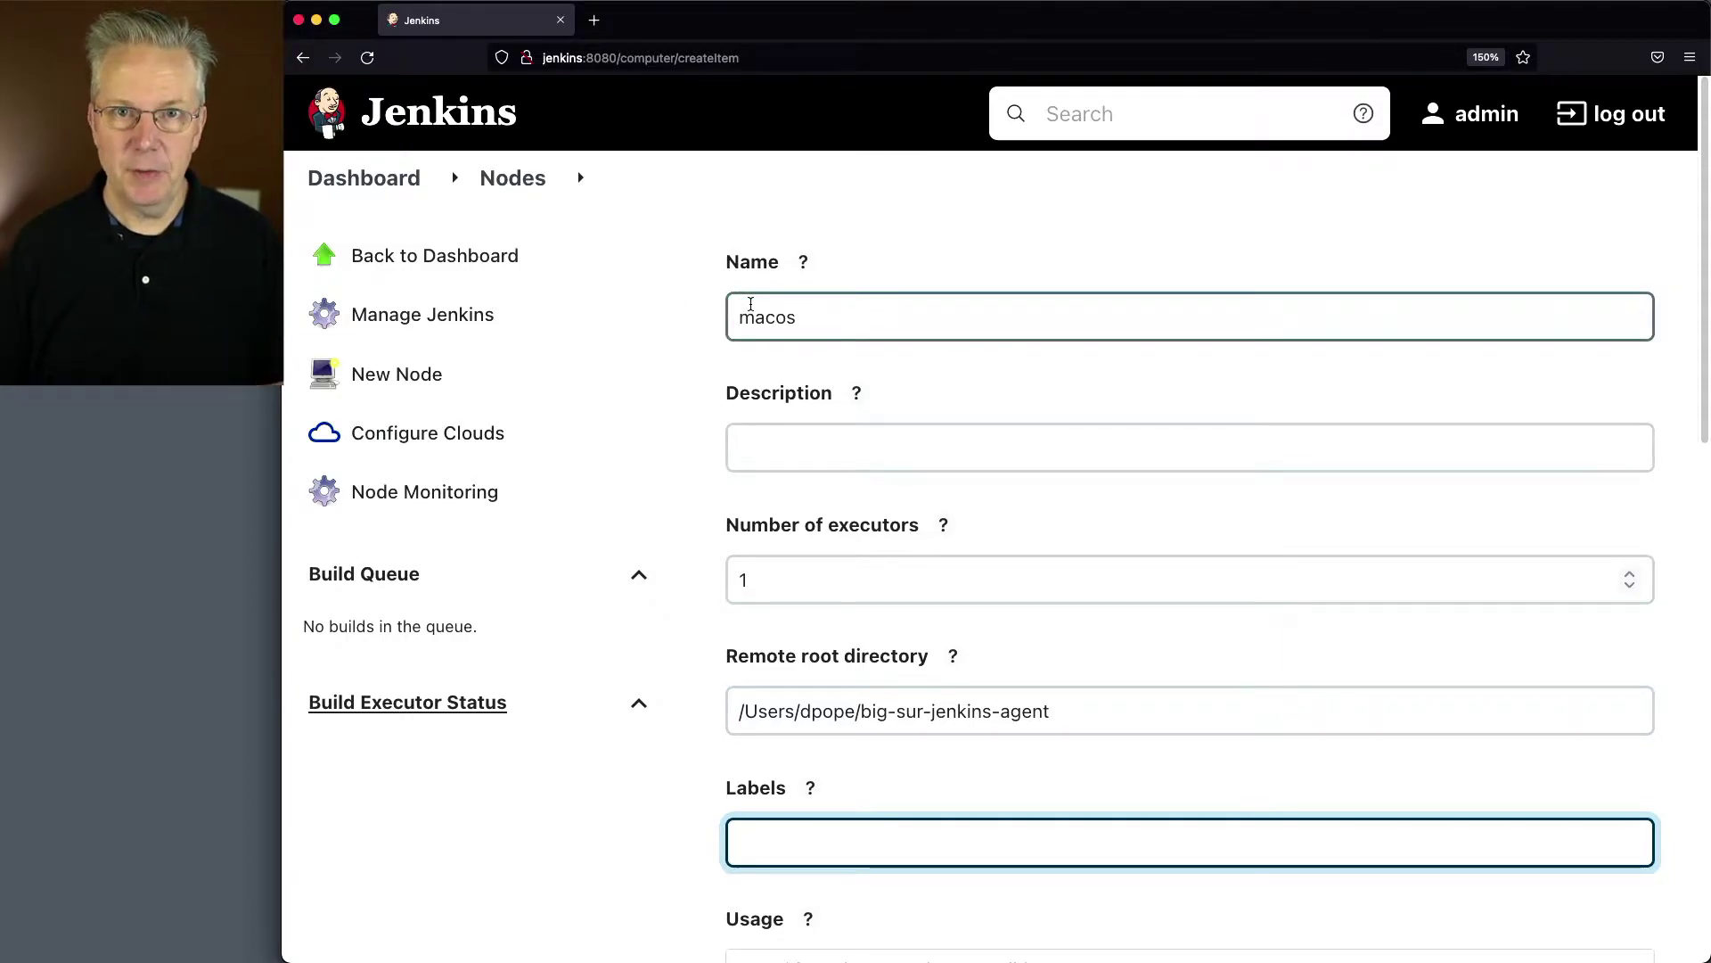
Step: Choose 'Launch agents via SSH' with host 192.168.1.3 for the macos node
{"action": "scroll", "coordinate": [939, 554], "scroll_direction": "down", "scroll_amount": 7}
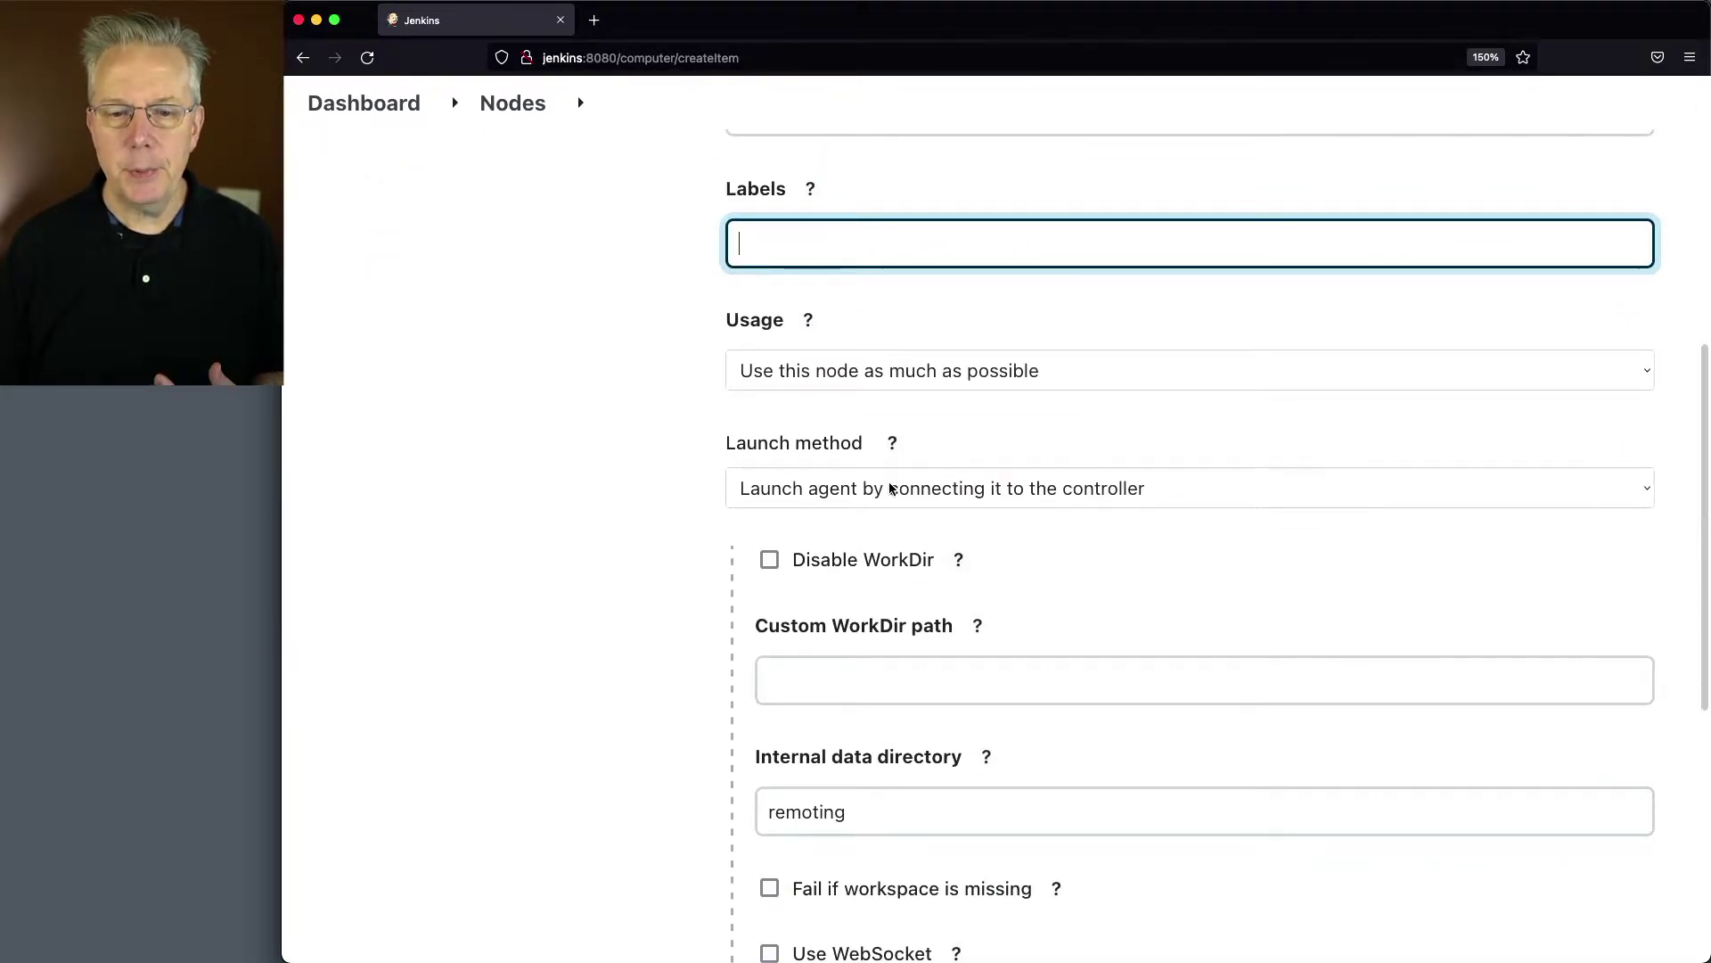
{"action": "left_click", "coordinate": [891, 488]}
{"action": "left_click", "coordinate": [914, 537]}
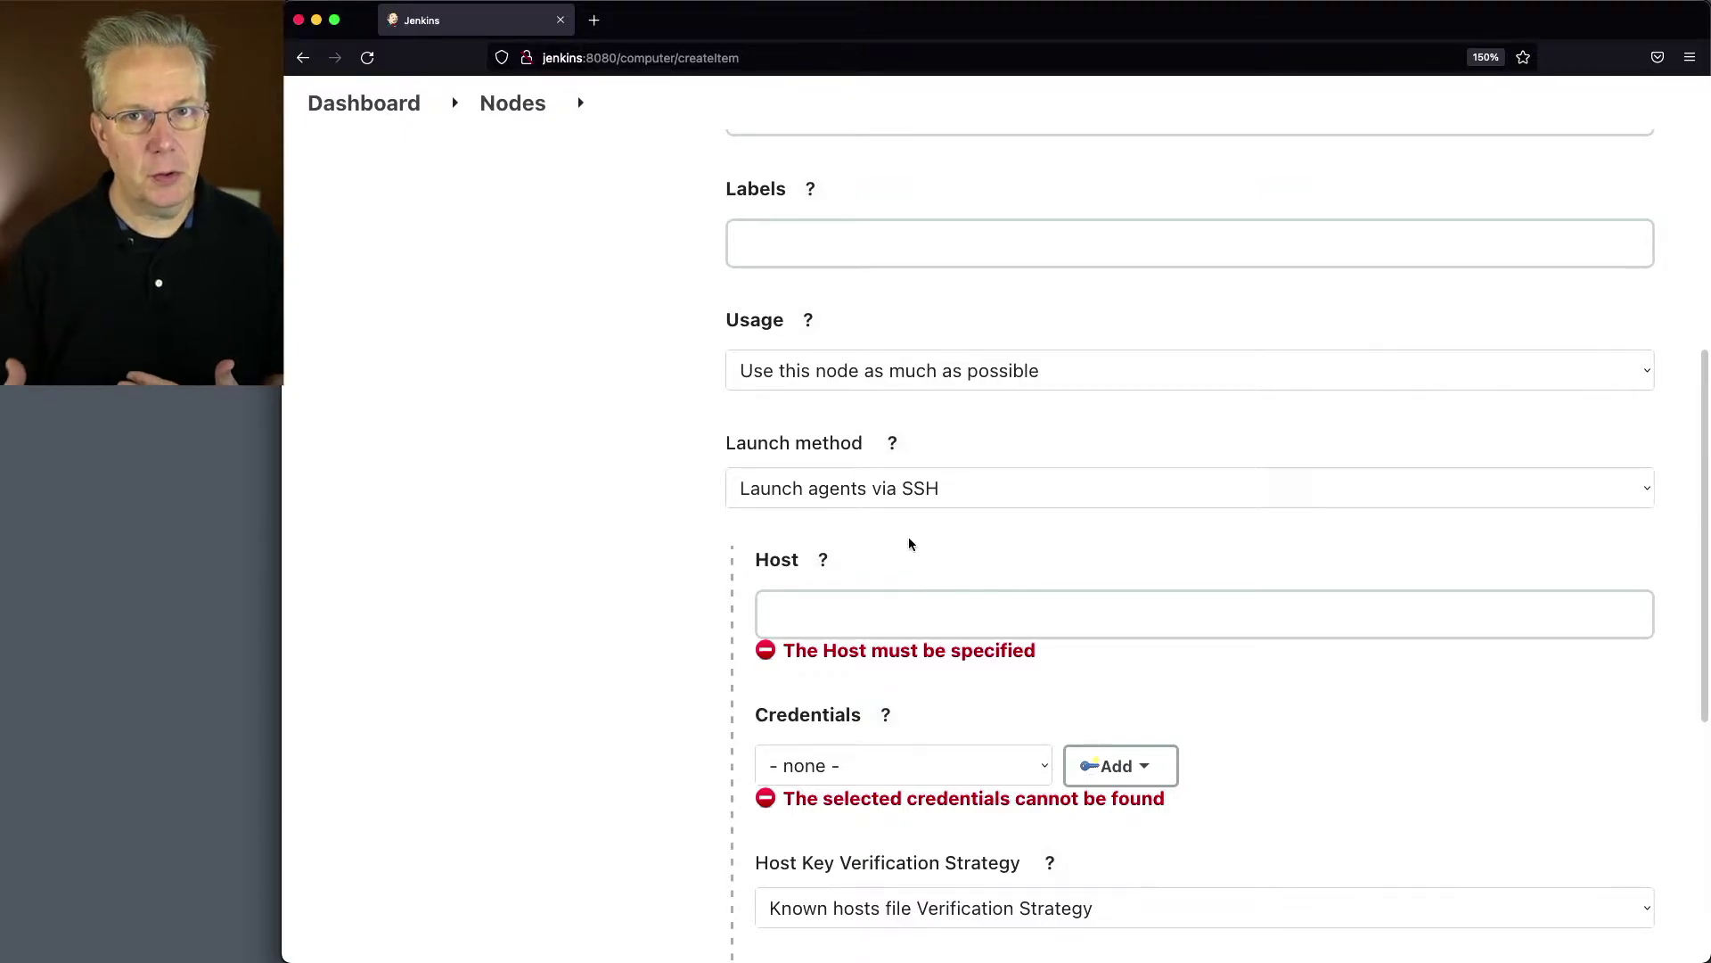
{"action": "left_click", "coordinate": [905, 603]}
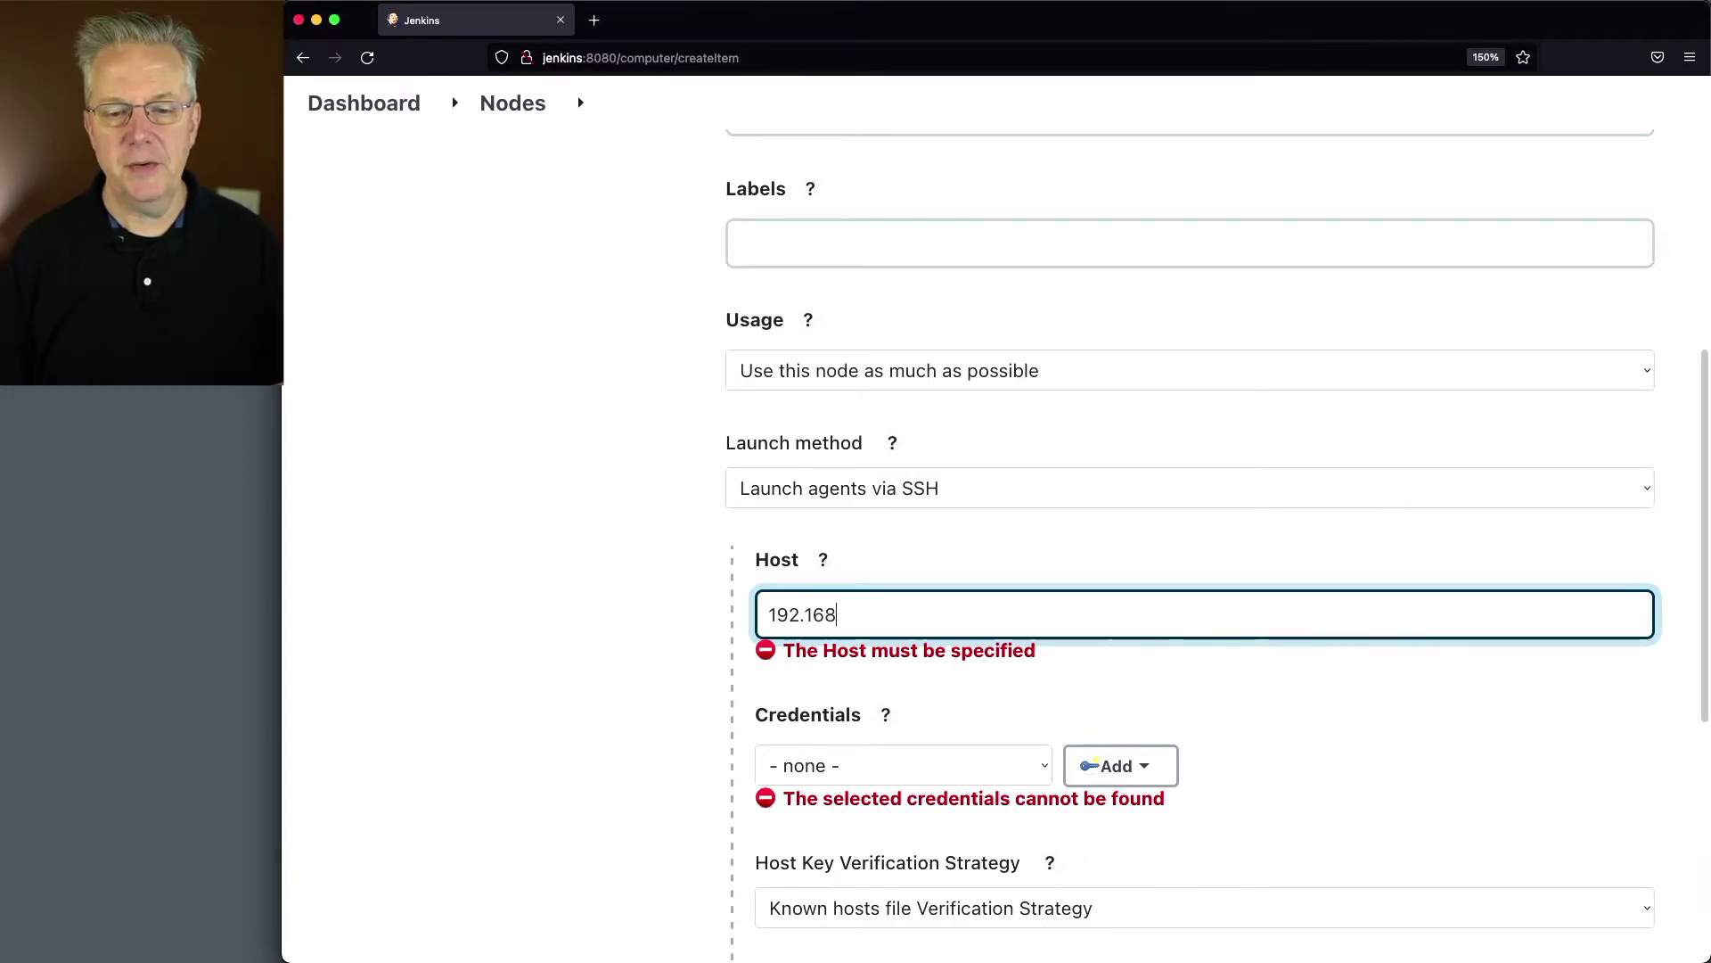
{"action": "type", "text": "192.168.1.3"}
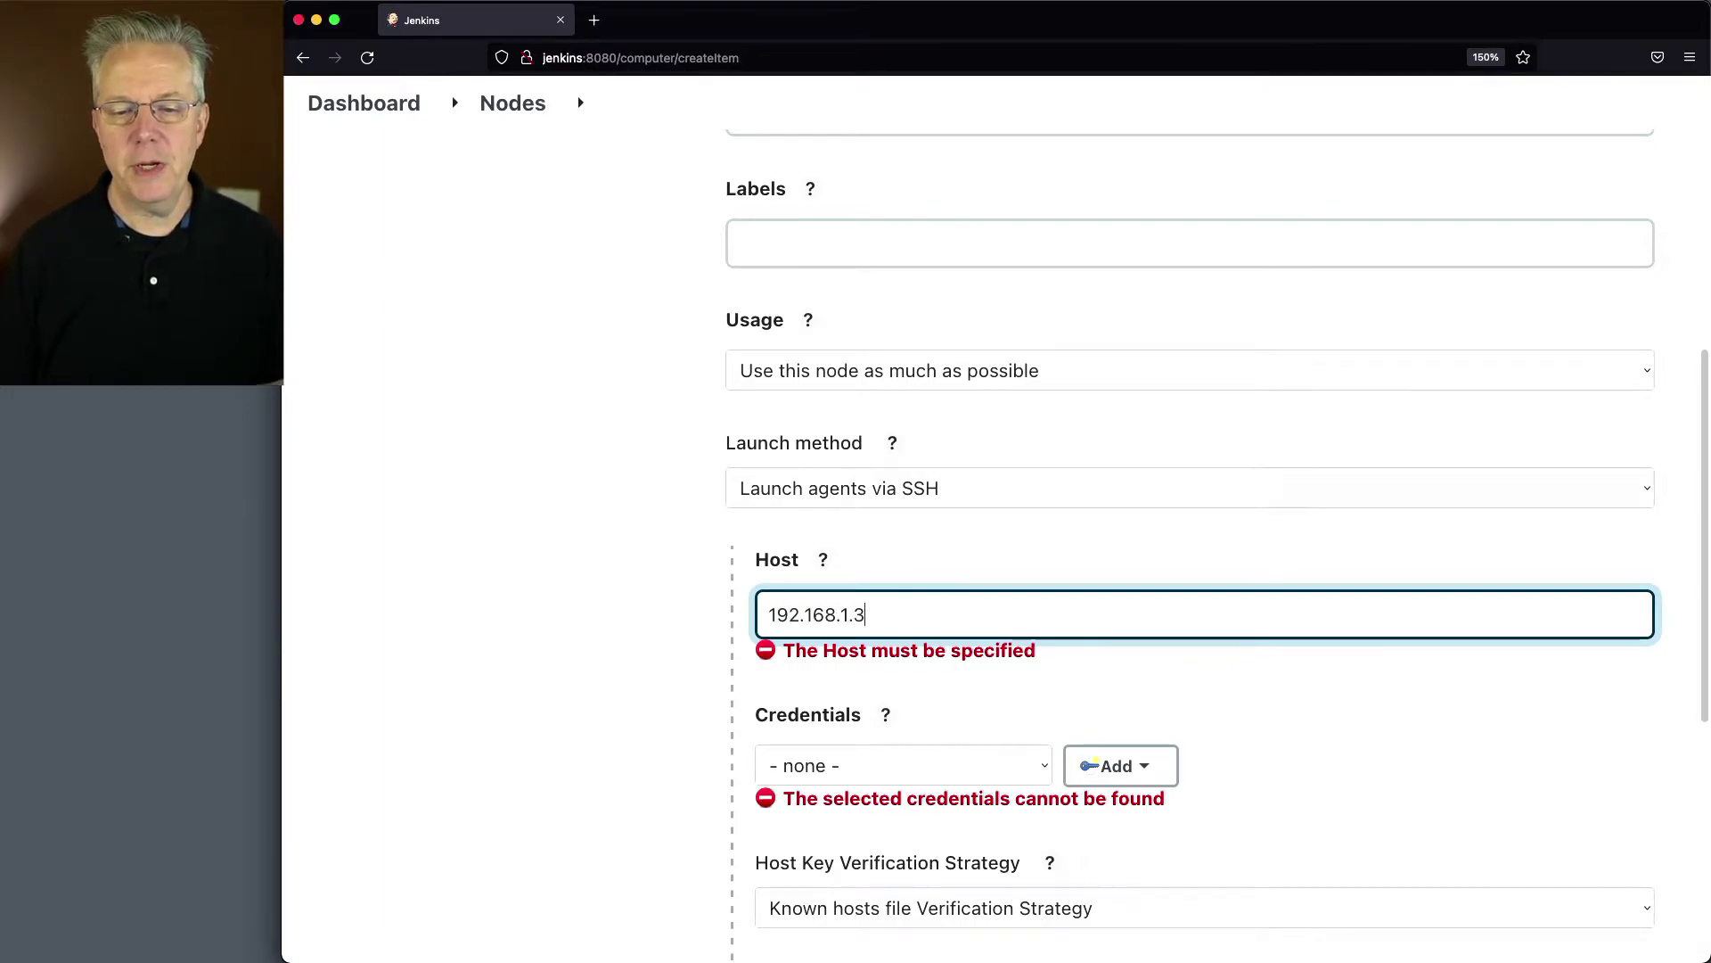
{"action": "key", "text": "Tab"}
{"action": "left_click", "coordinate": [1150, 747]}
Step: Add a Jenkins username/password credential with ID and description macos
{"action": "left_click", "coordinate": [1106, 783]}
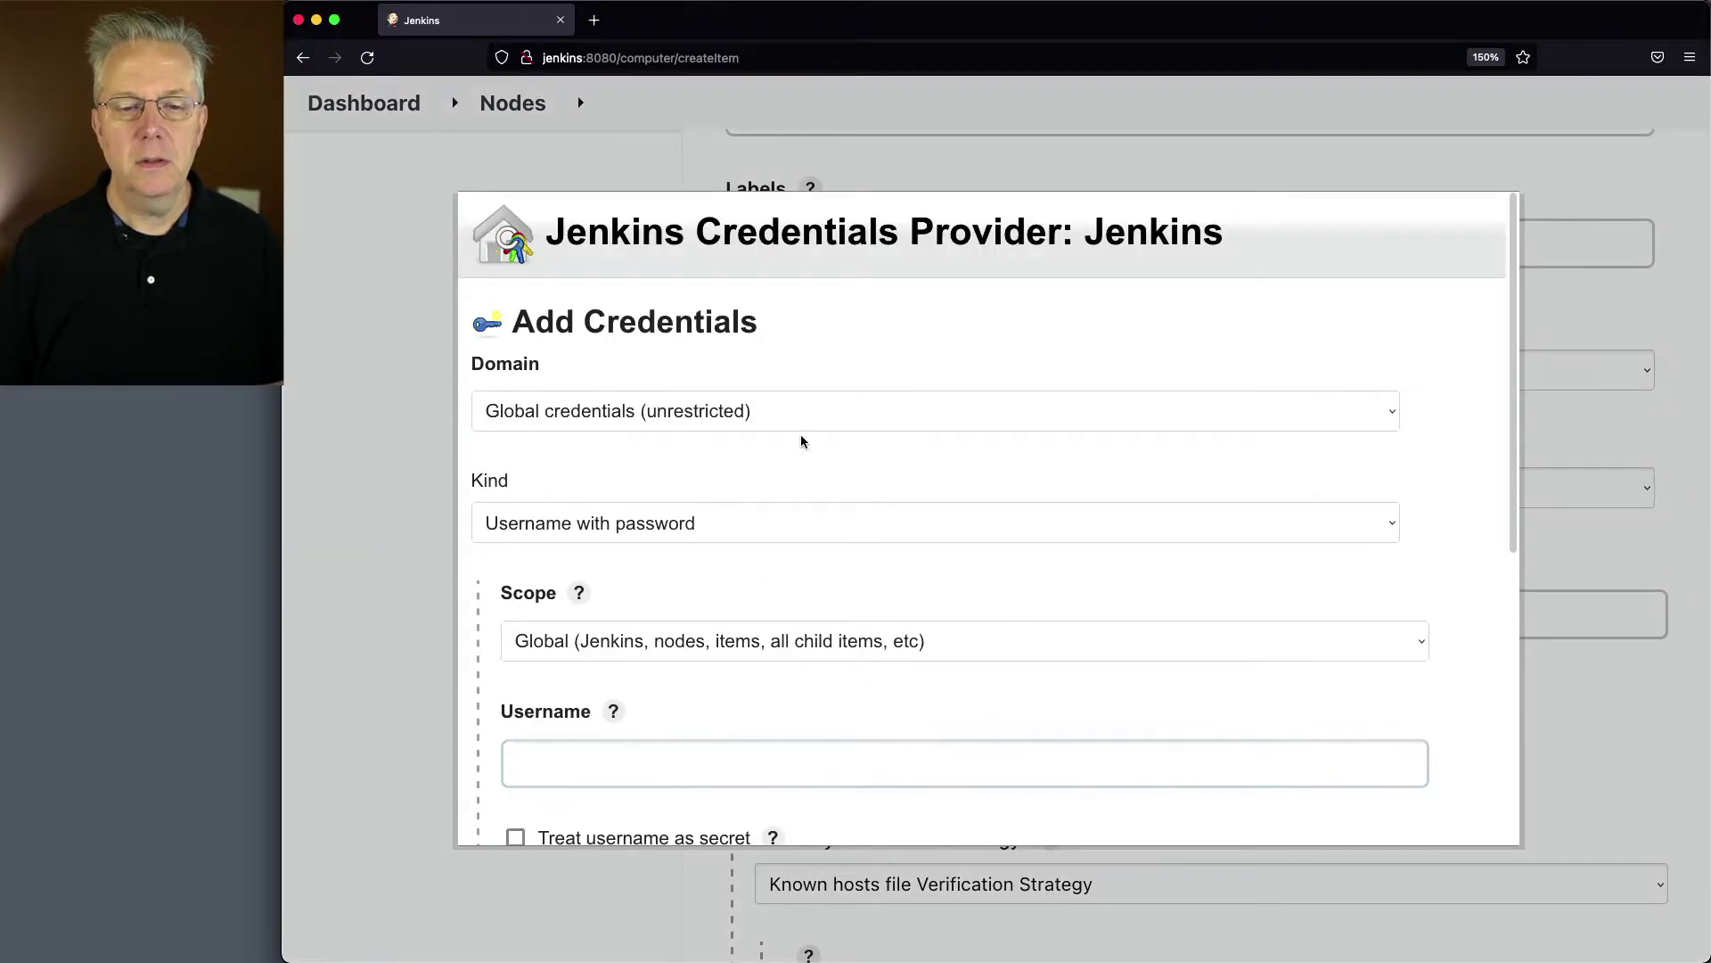
{"action": "scroll", "coordinate": [814, 593], "scroll_direction": "down", "scroll_amount": 3}
{"action": "left_click", "coordinate": [739, 600]}
{"action": "type", "text": "dpope"}
{"action": "key", "text": "Tab"}
{"action": "key", "text": "Tab"}
{"action": "type", "text": "•••"}
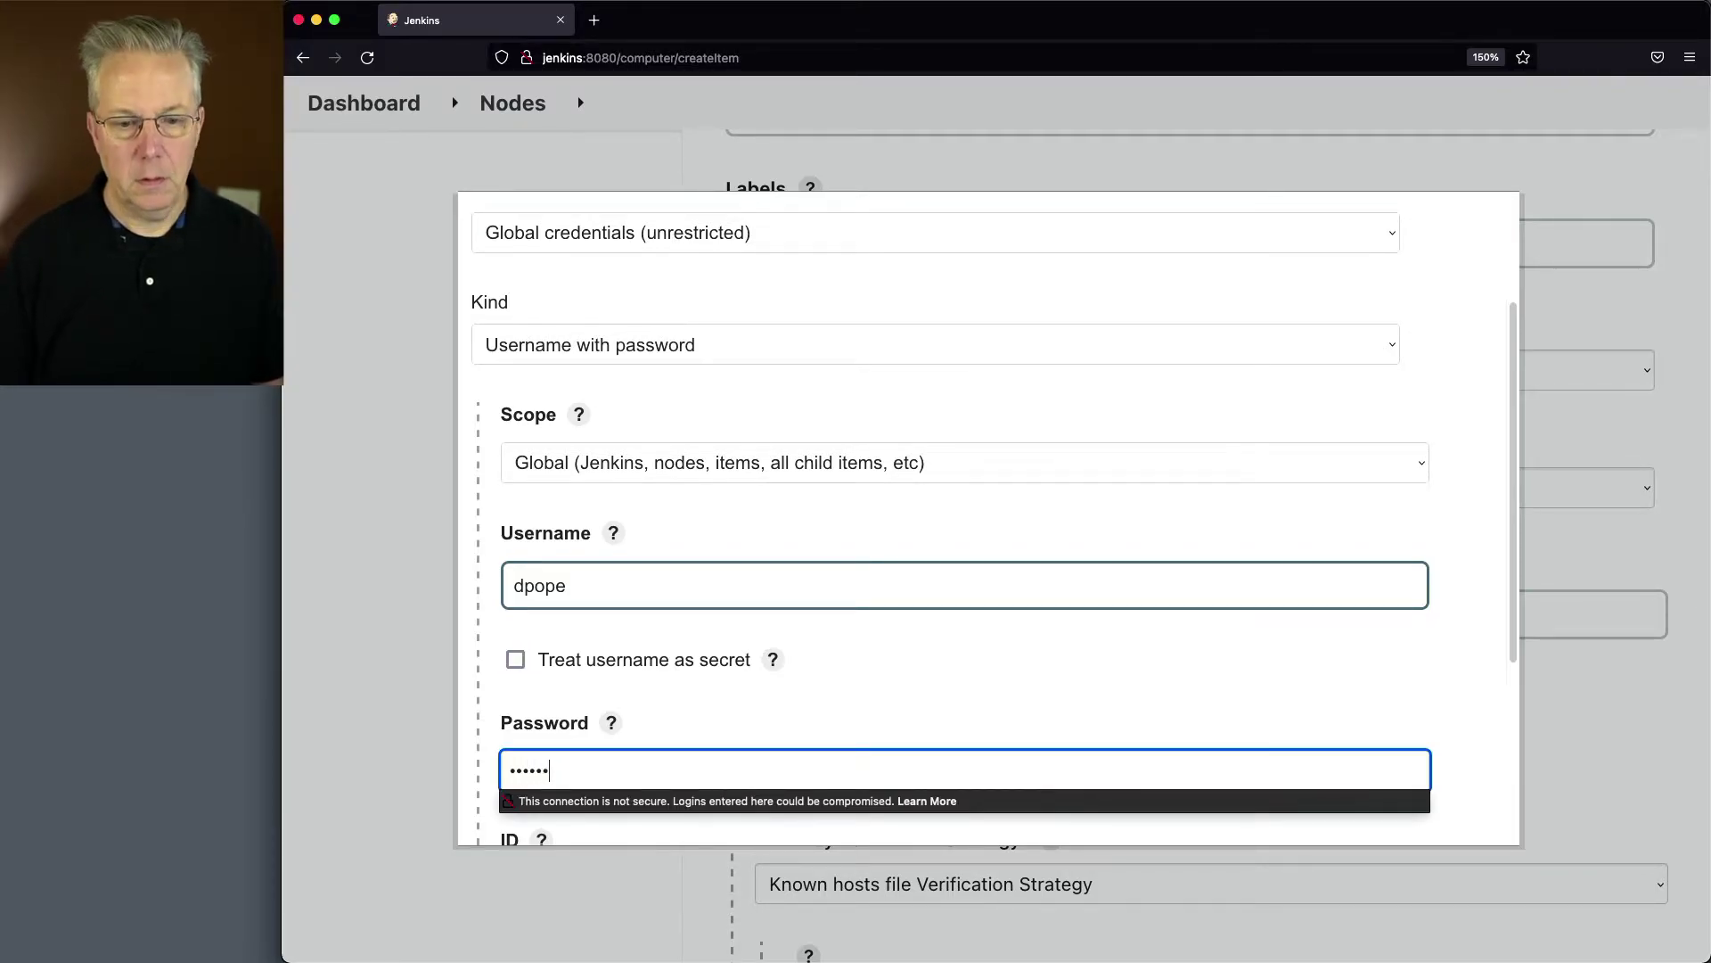
{"action": "key", "text": "Tab"}
{"action": "scroll", "coordinate": [820, 556], "scroll_direction": "down", "scroll_amount": 3}
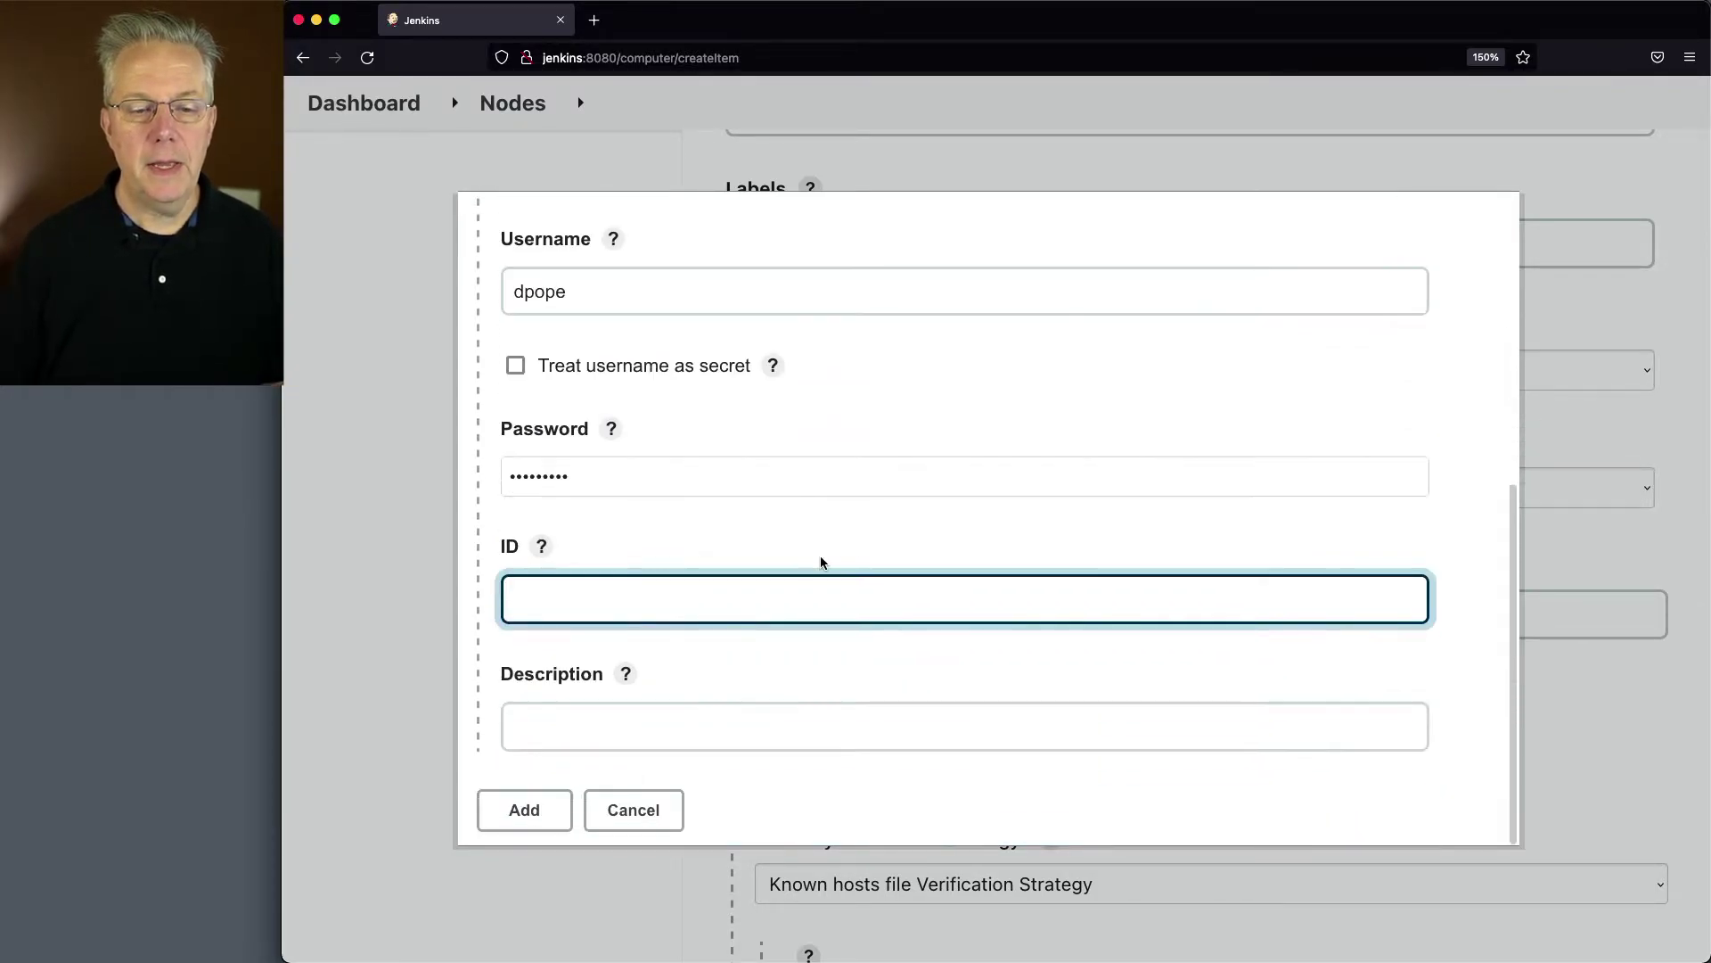
{"action": "type", "text": "macos"}
{"action": "key", "text": "Tab"}
{"action": "type", "text": "macos"}
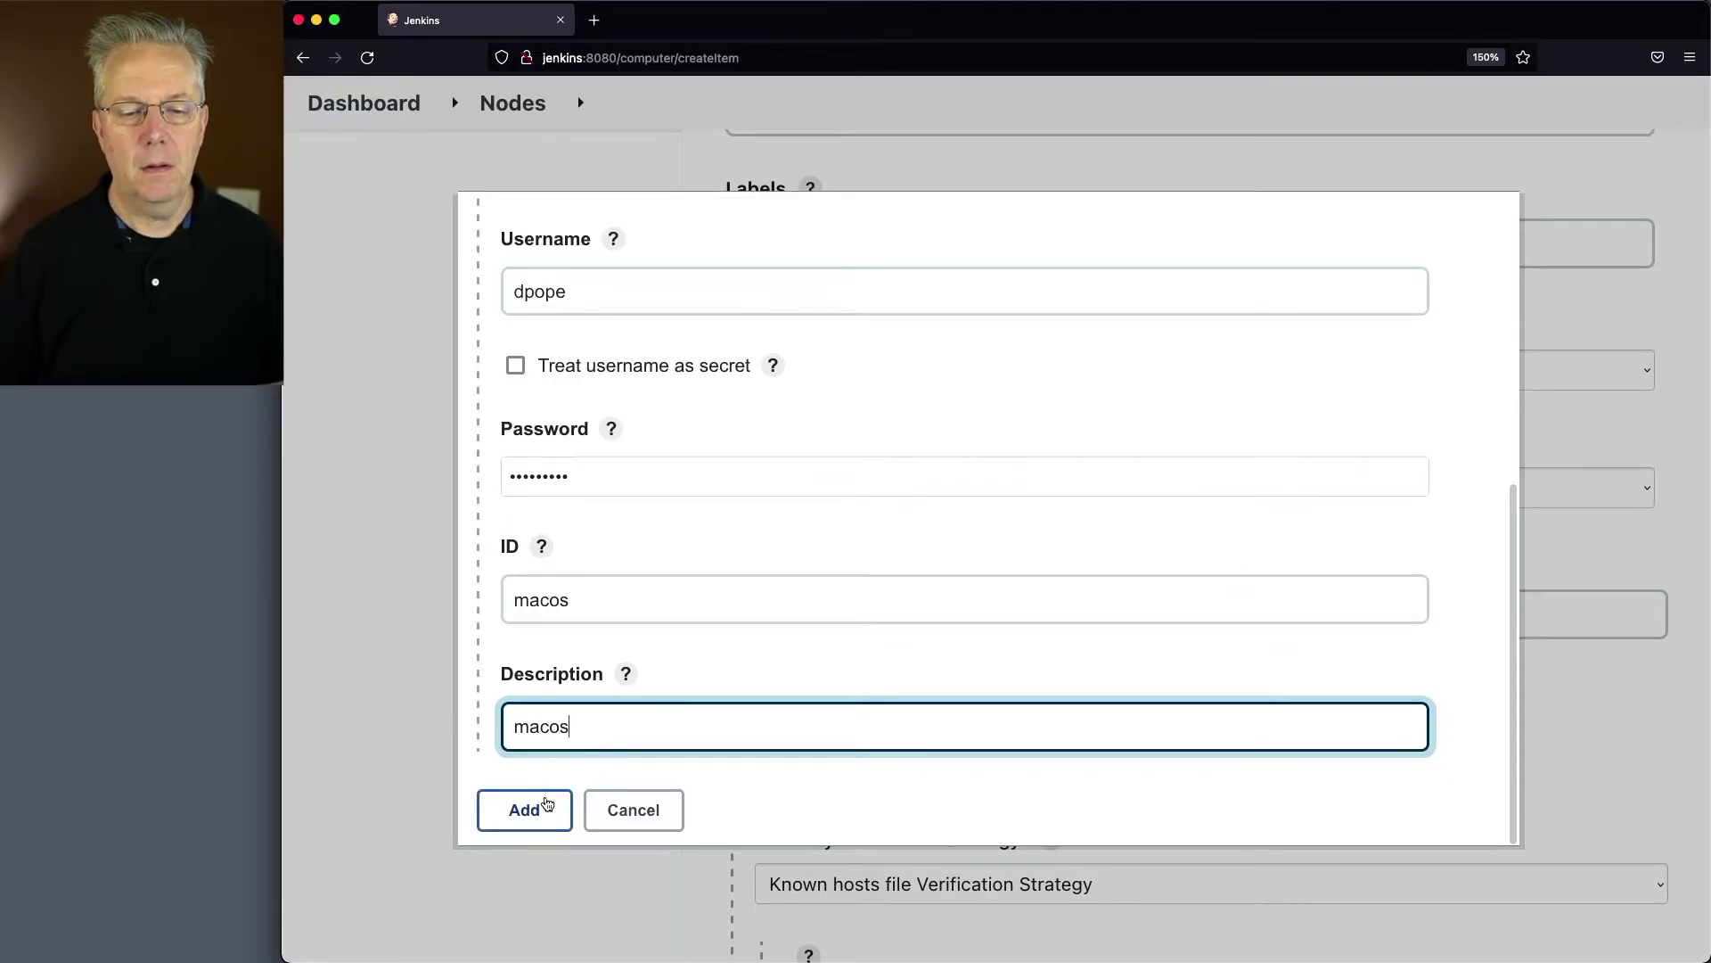
{"action": "left_click", "coordinate": [547, 805]}
Step: Select the macos credential, use the Non verifying host key strategy, and save the node
{"action": "left_click", "coordinate": [954, 751]}
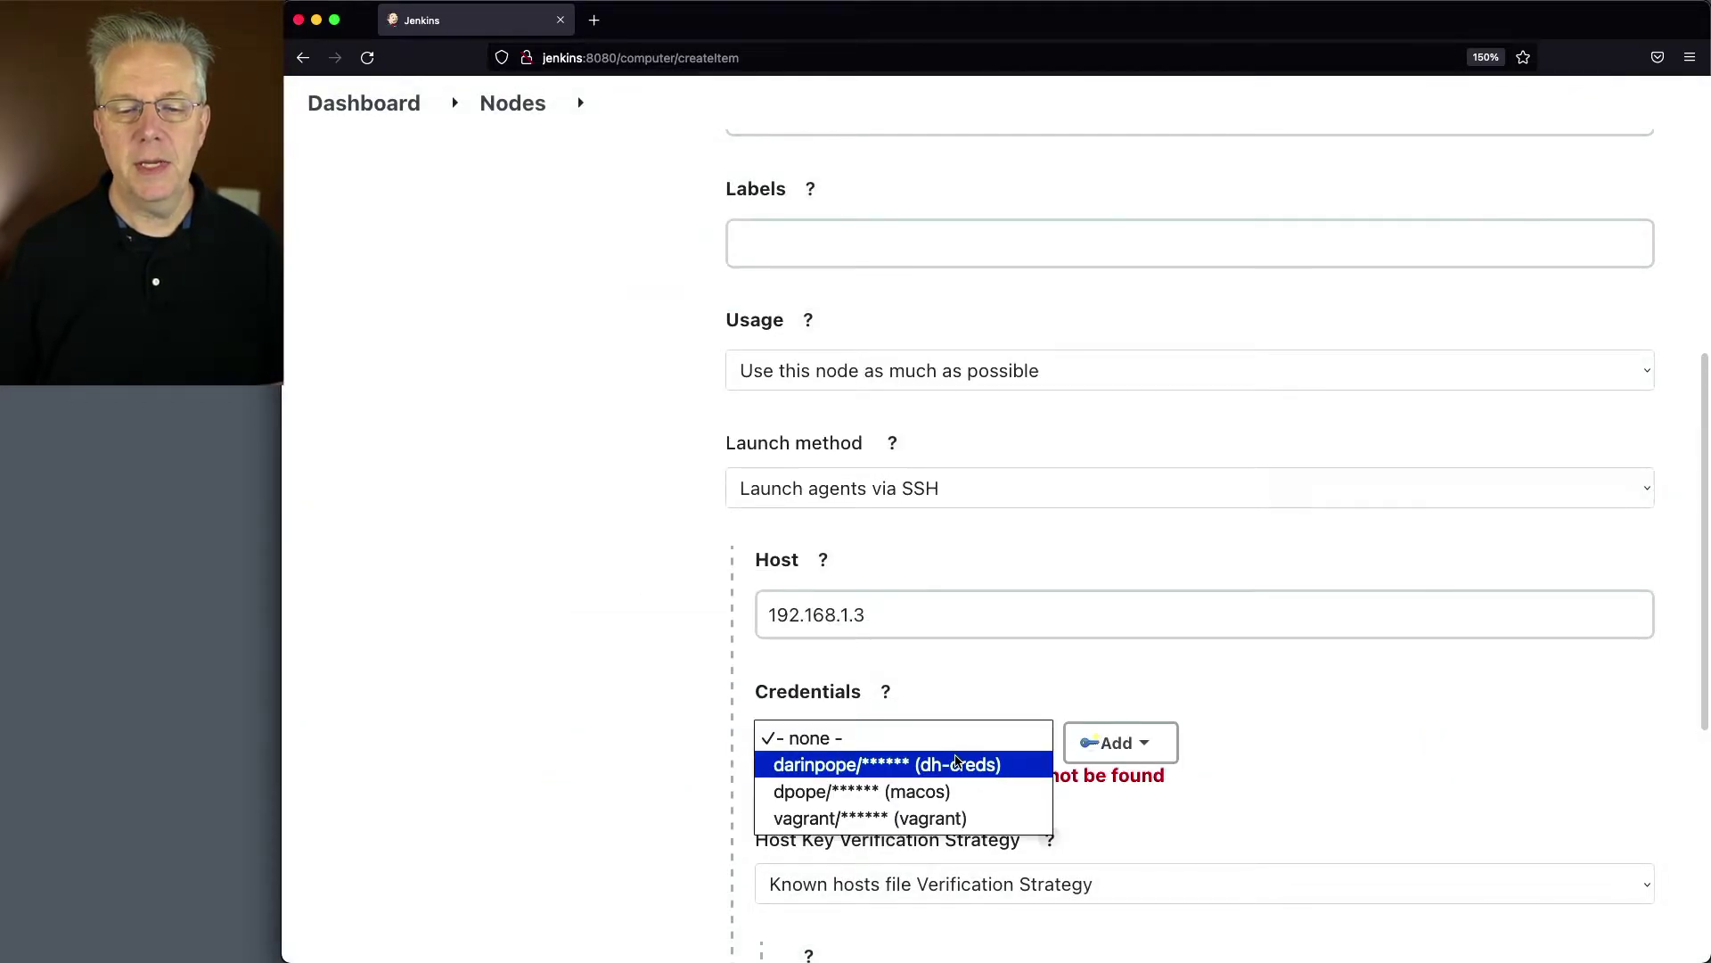
{"action": "left_click", "coordinate": [936, 791]}
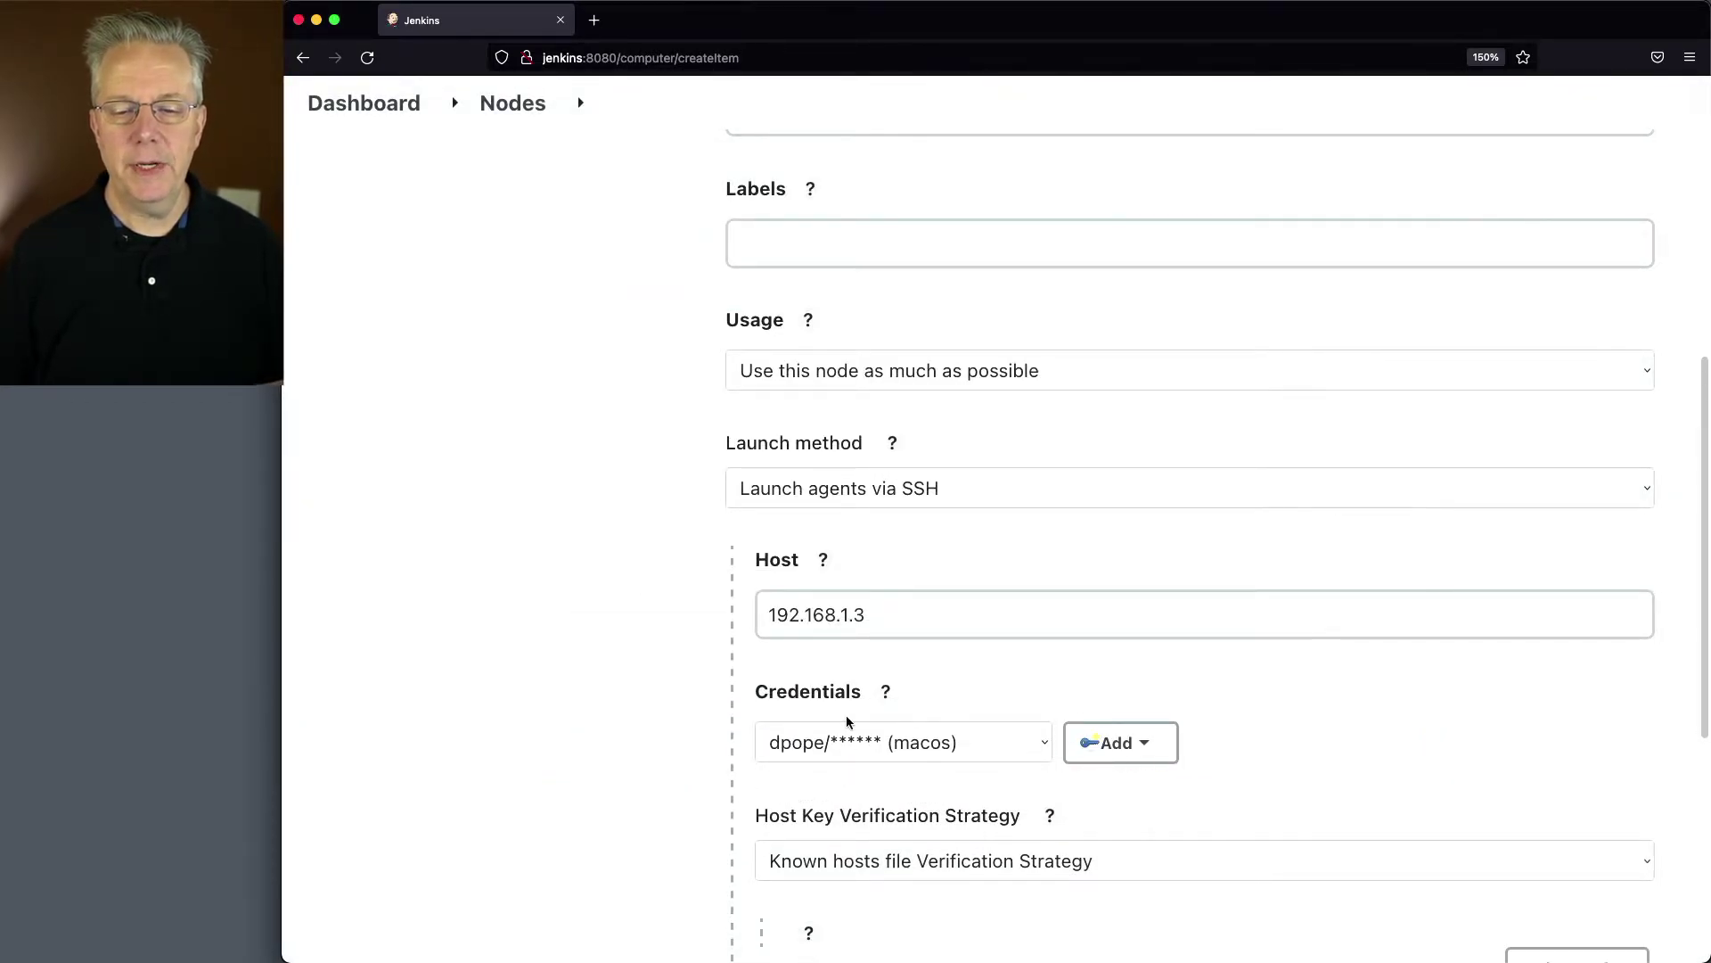
{"action": "scroll", "coordinate": [713, 662], "scroll_direction": "down", "scroll_amount": 5}
{"action": "left_click", "coordinate": [905, 563]}
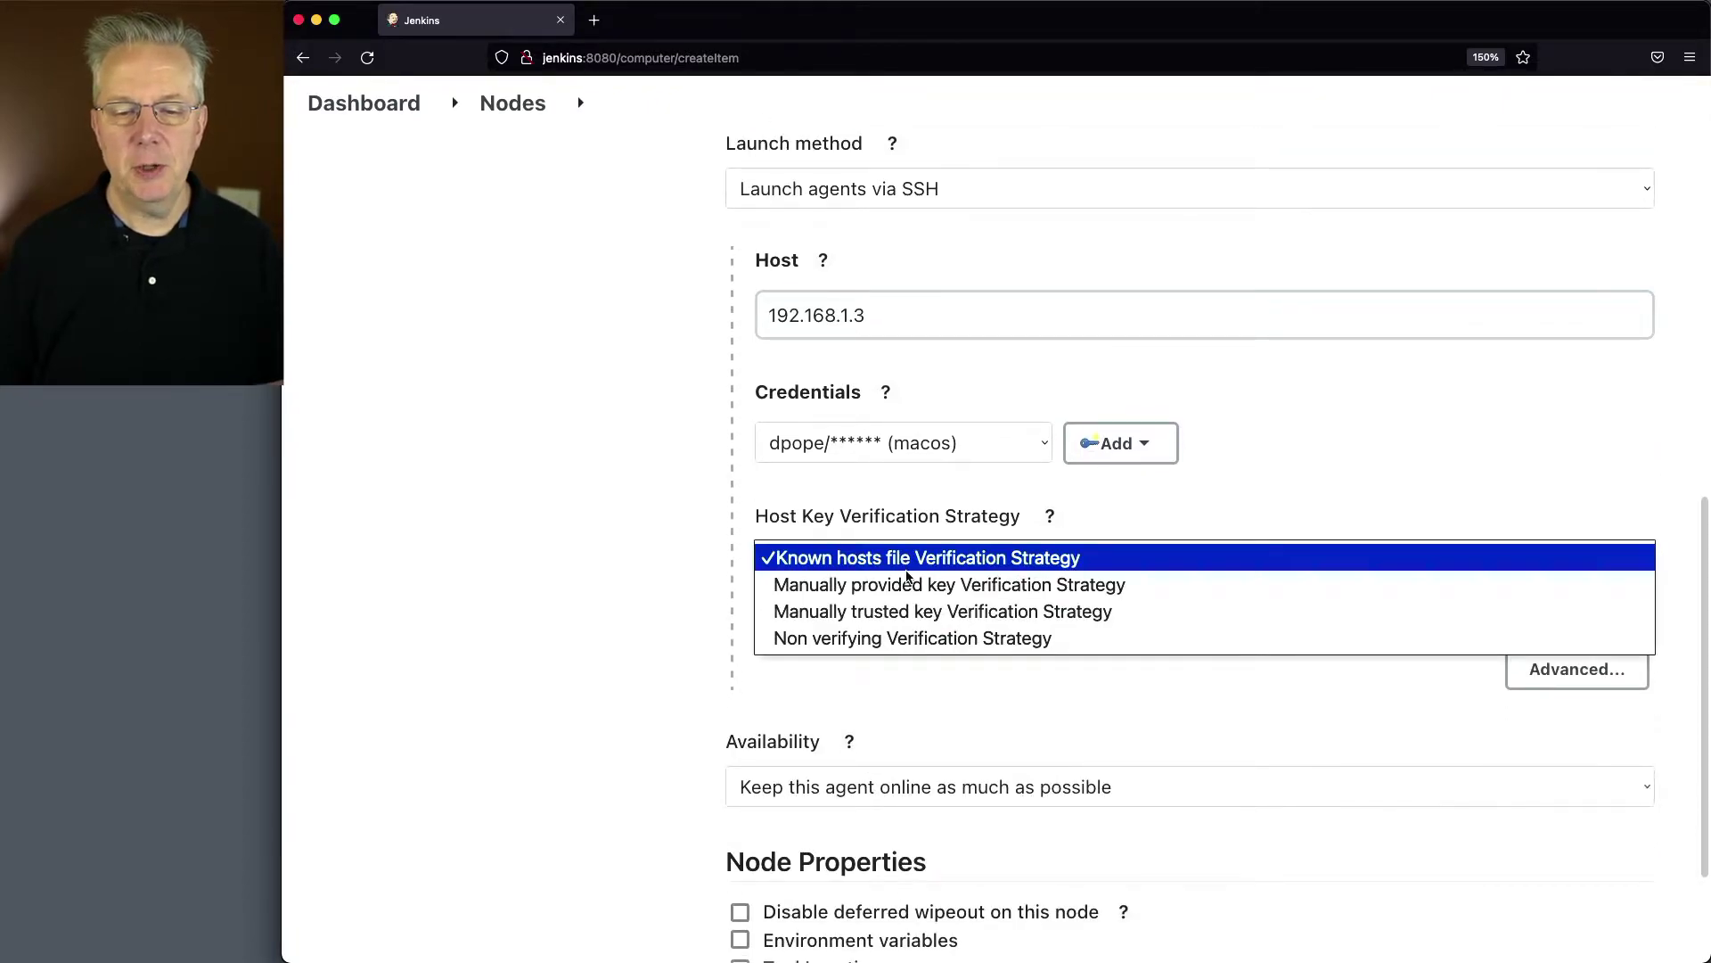
{"action": "left_click", "coordinate": [923, 637]}
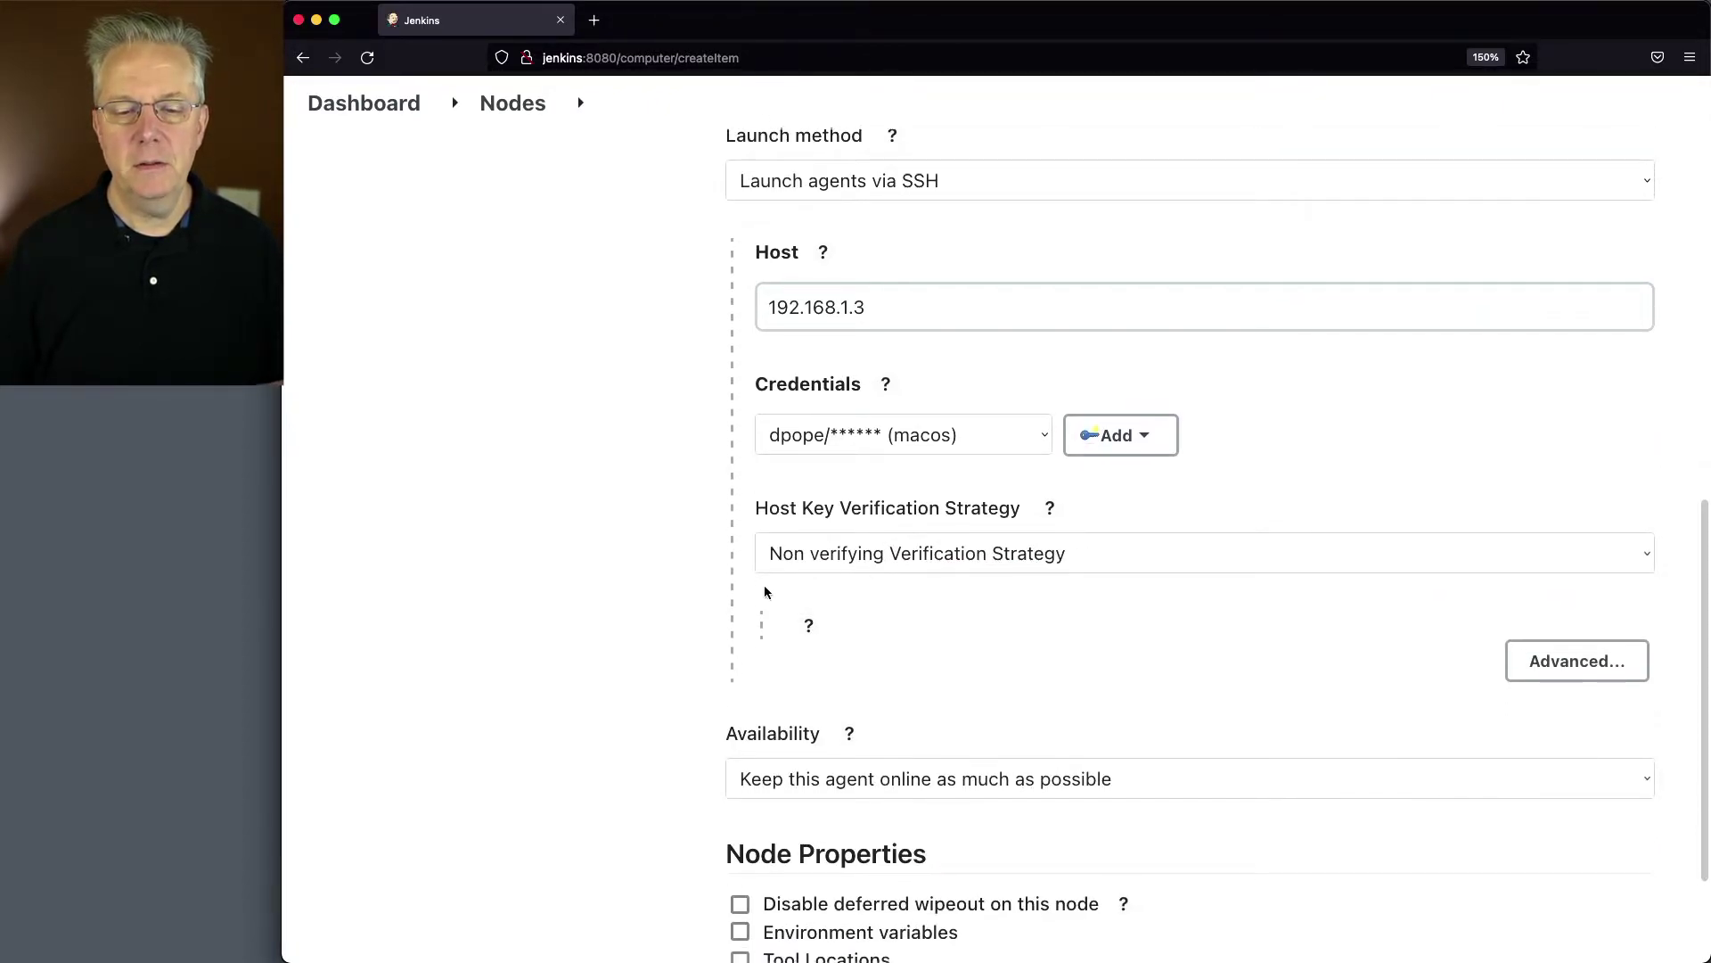
{"action": "scroll", "coordinate": [763, 584], "scroll_direction": "down", "scroll_amount": 3}
{"action": "left_click", "coordinate": [796, 847]}
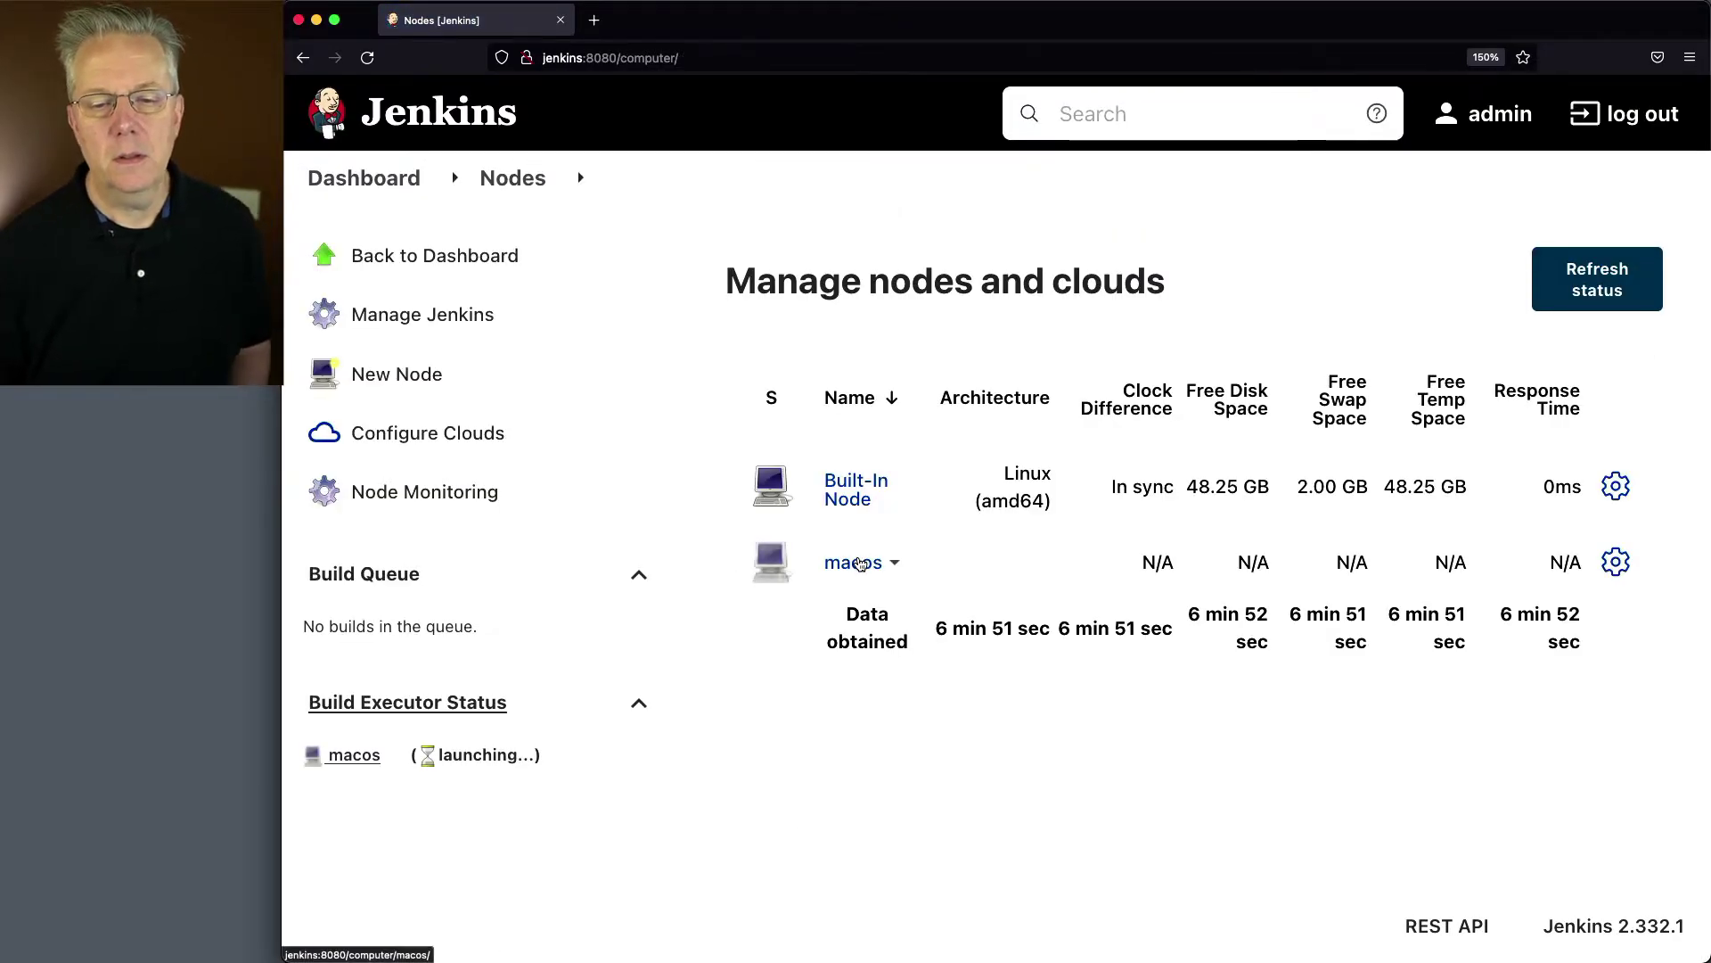
Step: Check the macos agent's log shows 'Agent successfully connected and online', then return to Nodes
{"action": "left_click", "coordinate": [853, 562]}
{"action": "left_click", "coordinate": [1052, 359]}
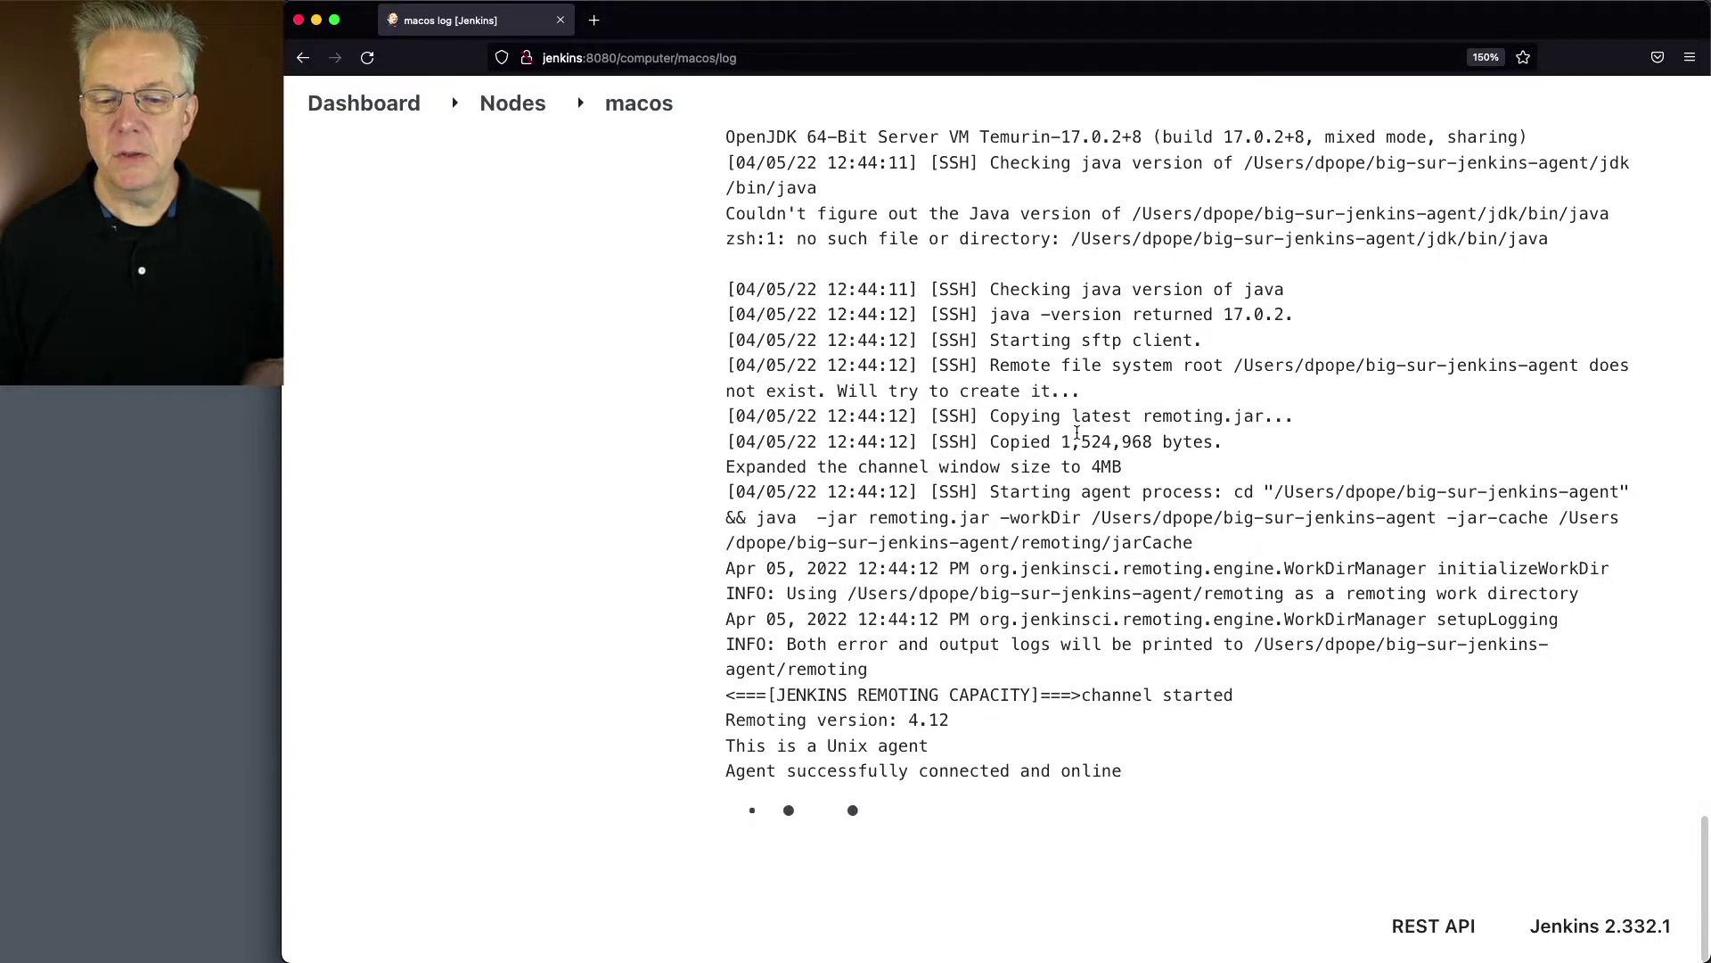
{"action": "left_click", "coordinate": [515, 107]}
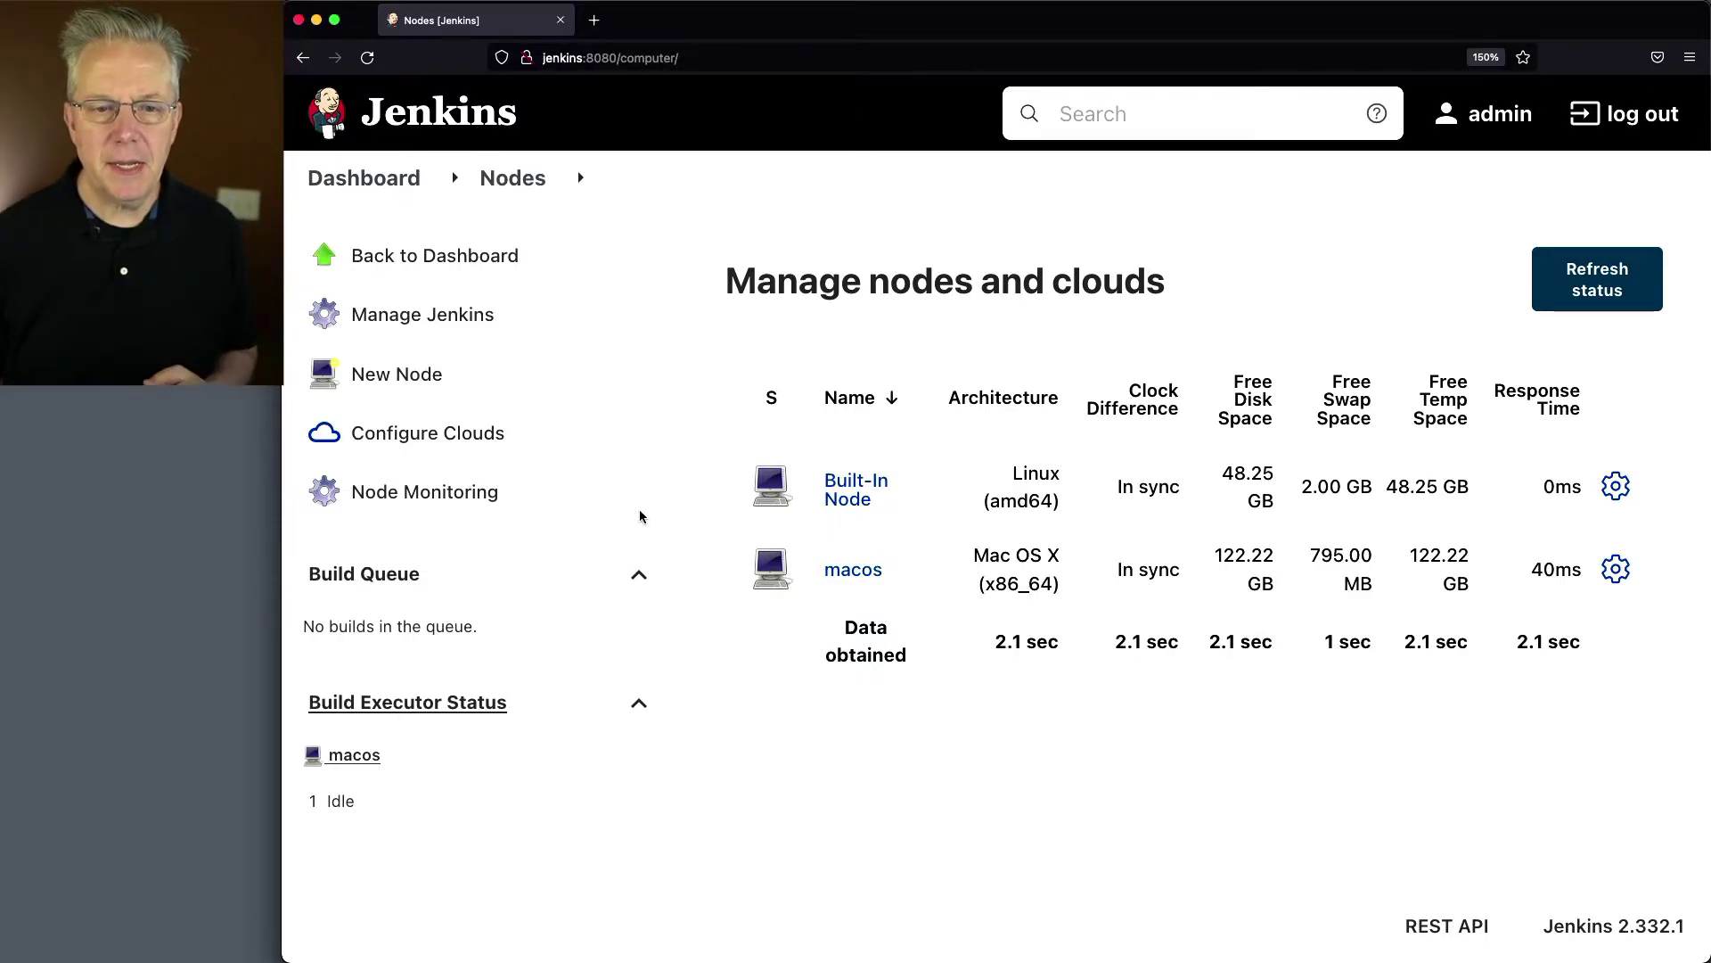
Step: View the controller's System Information properties under Manage Jenkins
{"action": "left_click", "coordinate": [352, 182]}
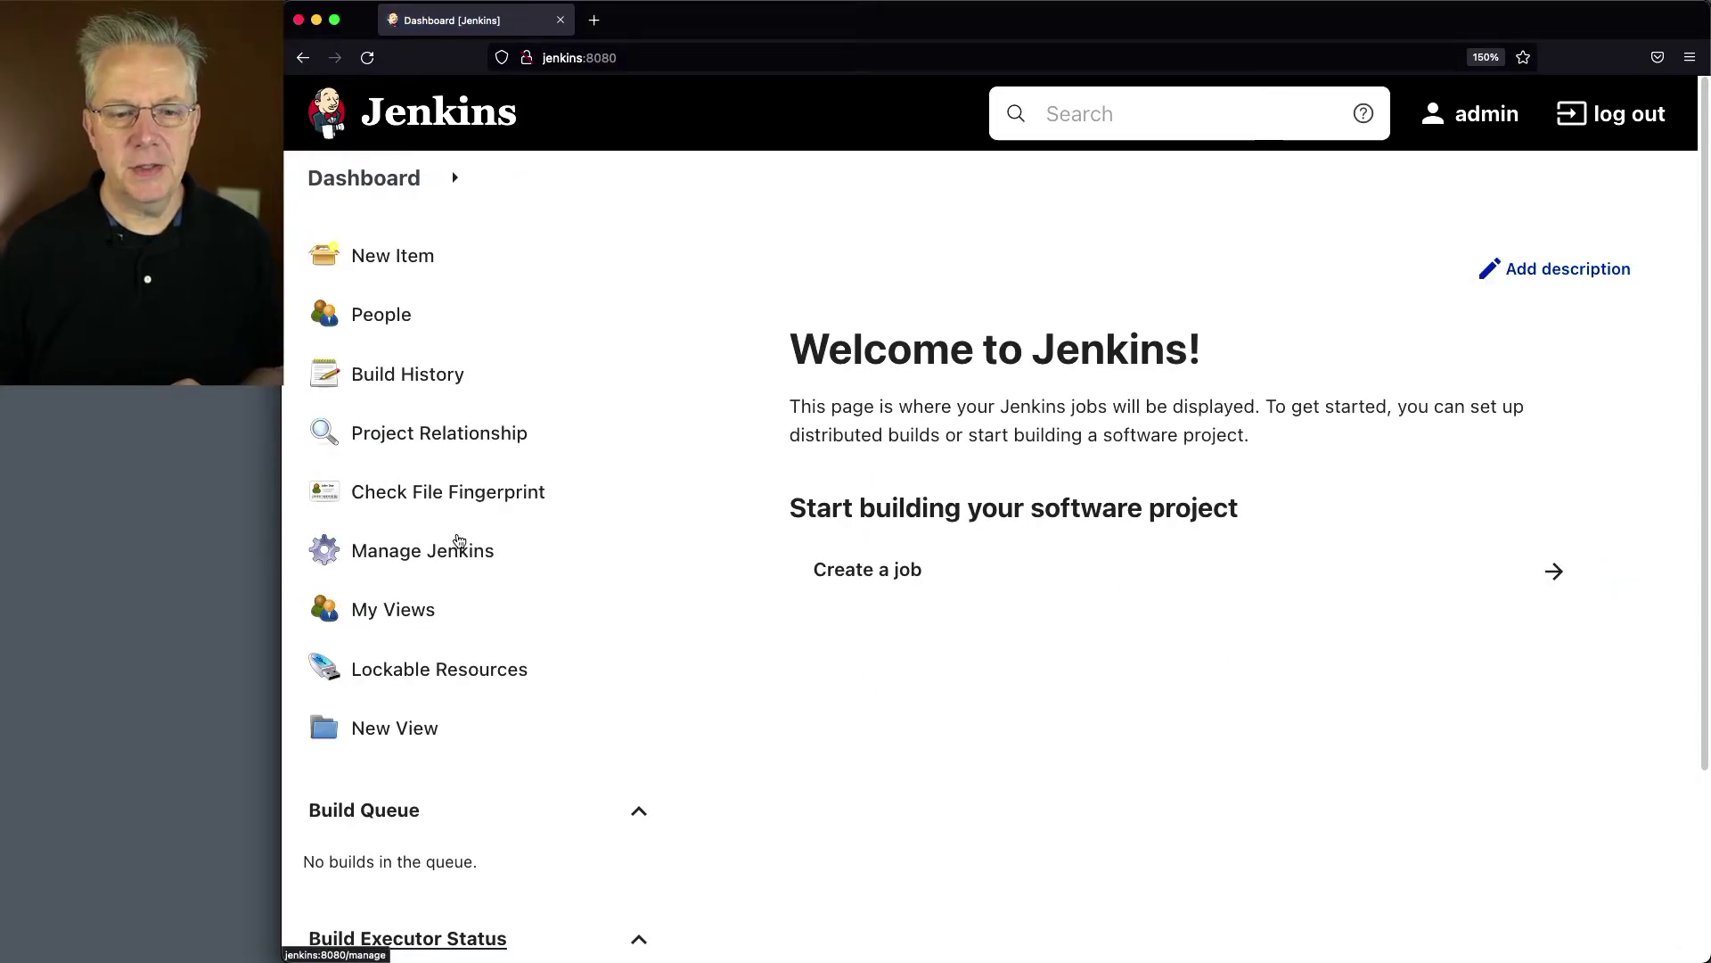
{"action": "left_click", "coordinate": [465, 546]}
{"action": "scroll", "coordinate": [892, 638], "scroll_direction": "down", "scroll_amount": 6}
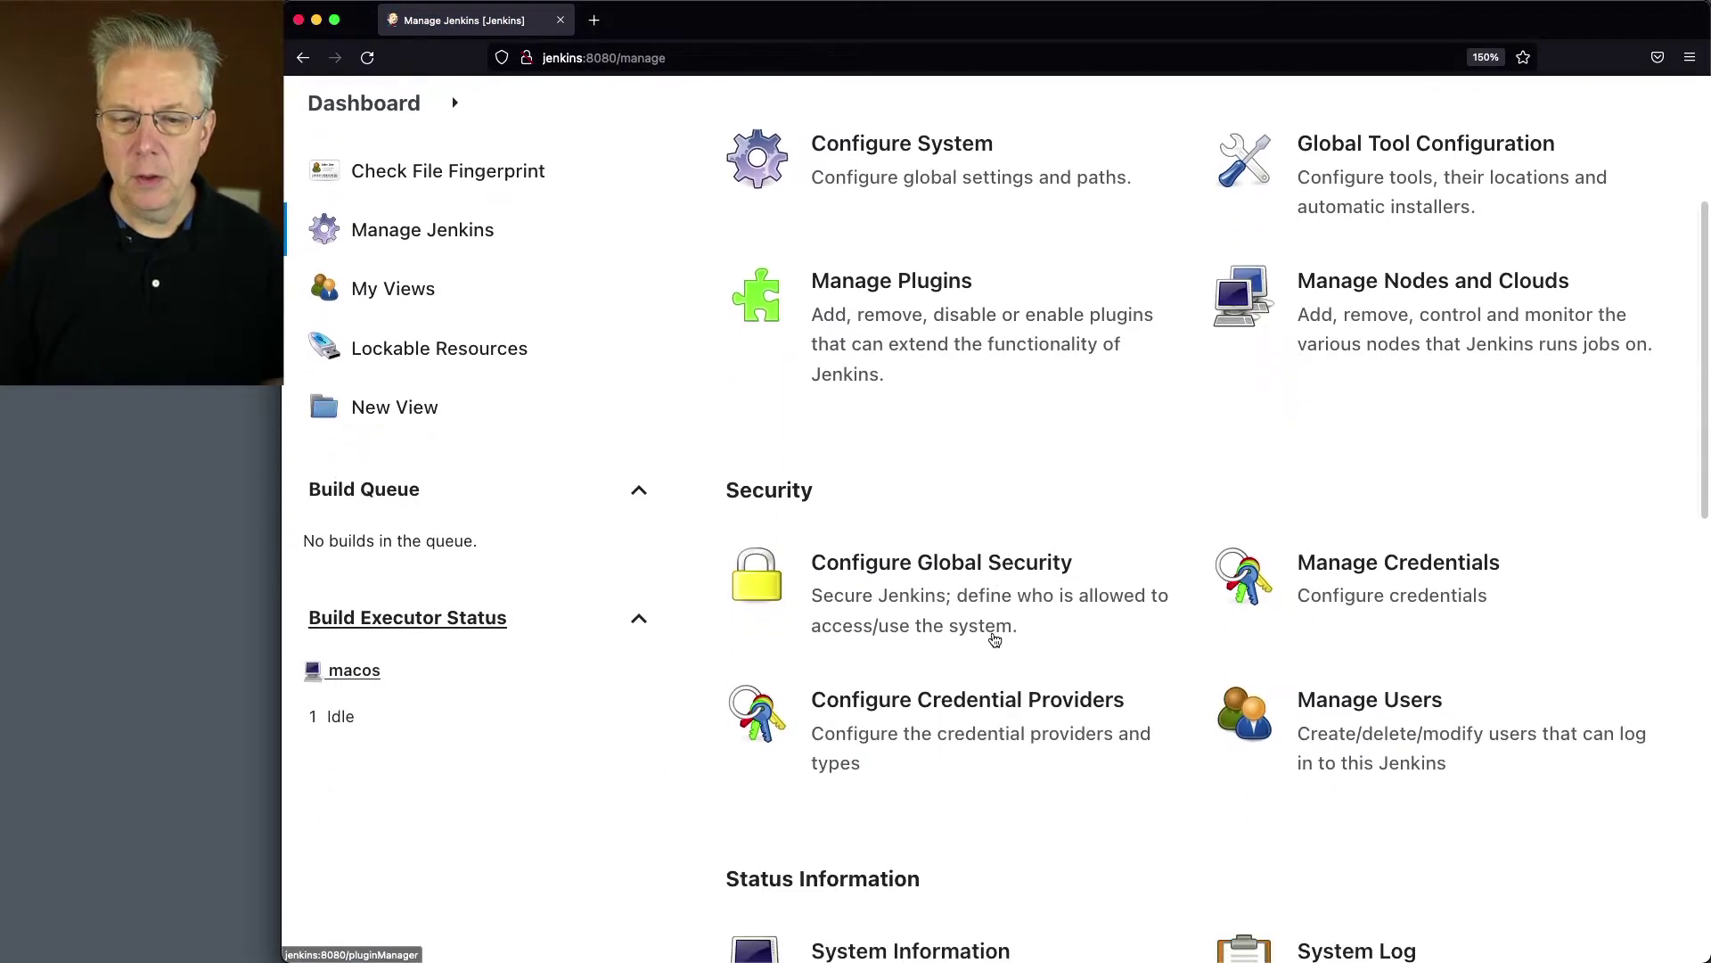
{"action": "left_click", "coordinate": [944, 682]}
{"action": "scroll", "coordinate": [970, 679], "scroll_direction": "down", "scroll_amount": 10}
{"action": "scroll", "coordinate": [970, 680], "scroll_direction": "down", "scroll_amount": 5}
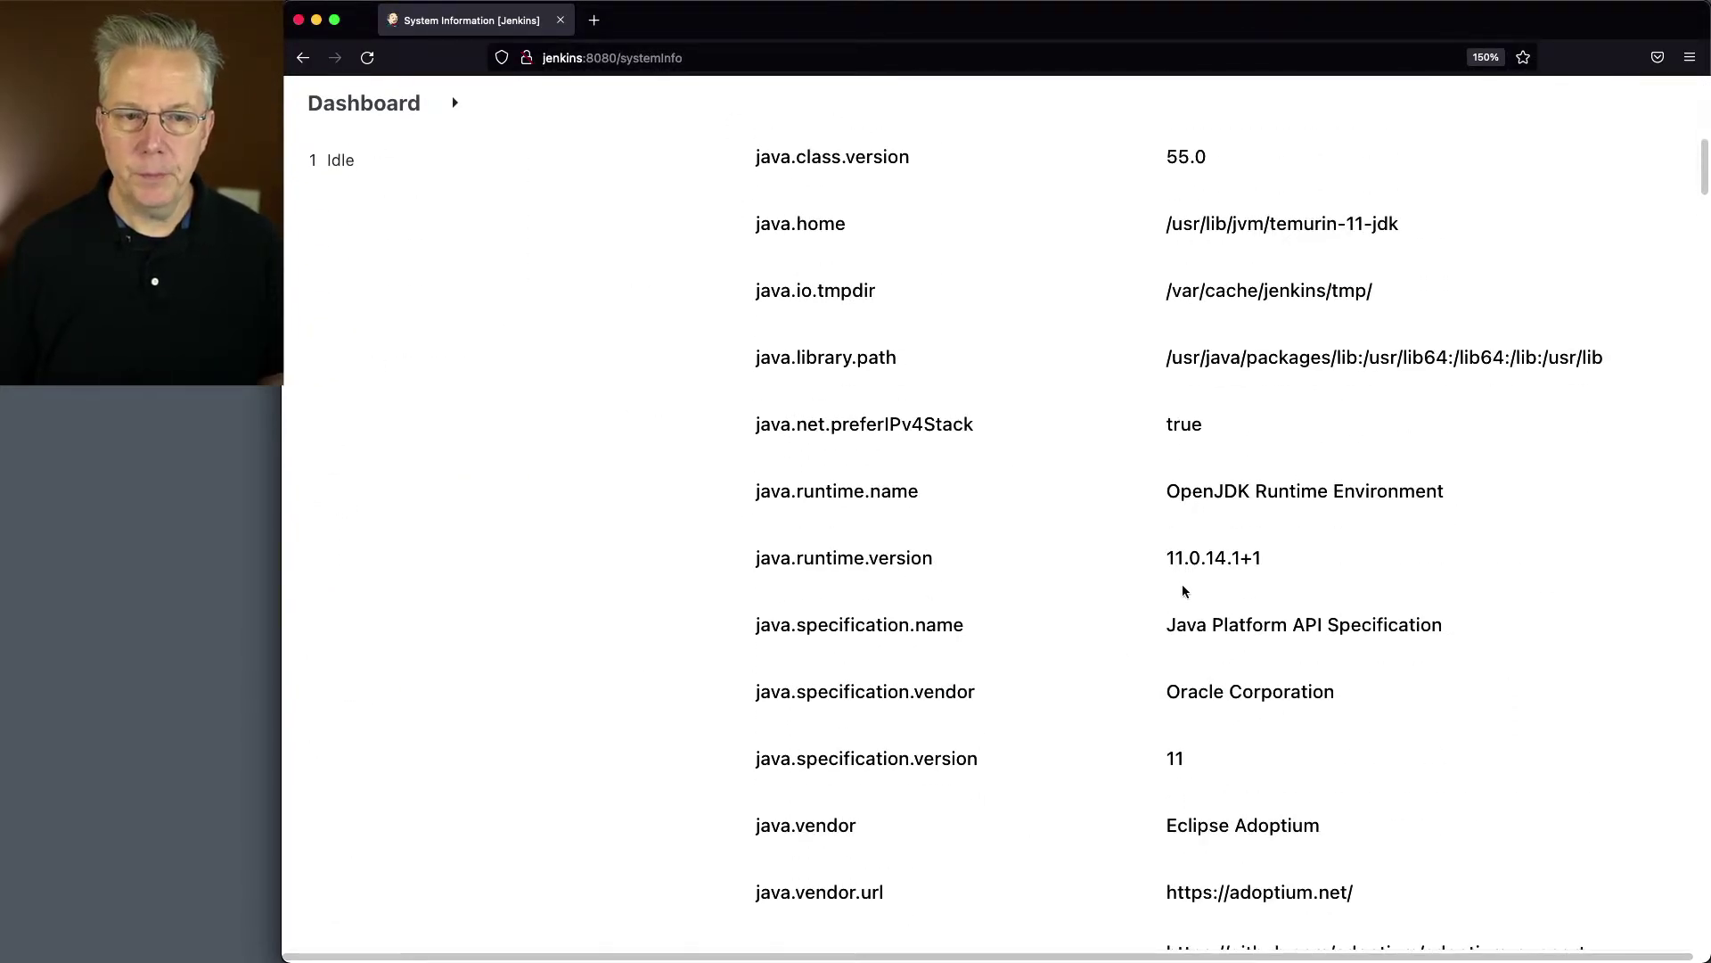
Step: View the macos agent's System Information properties for comparison
{"action": "left_click", "coordinate": [364, 103]}
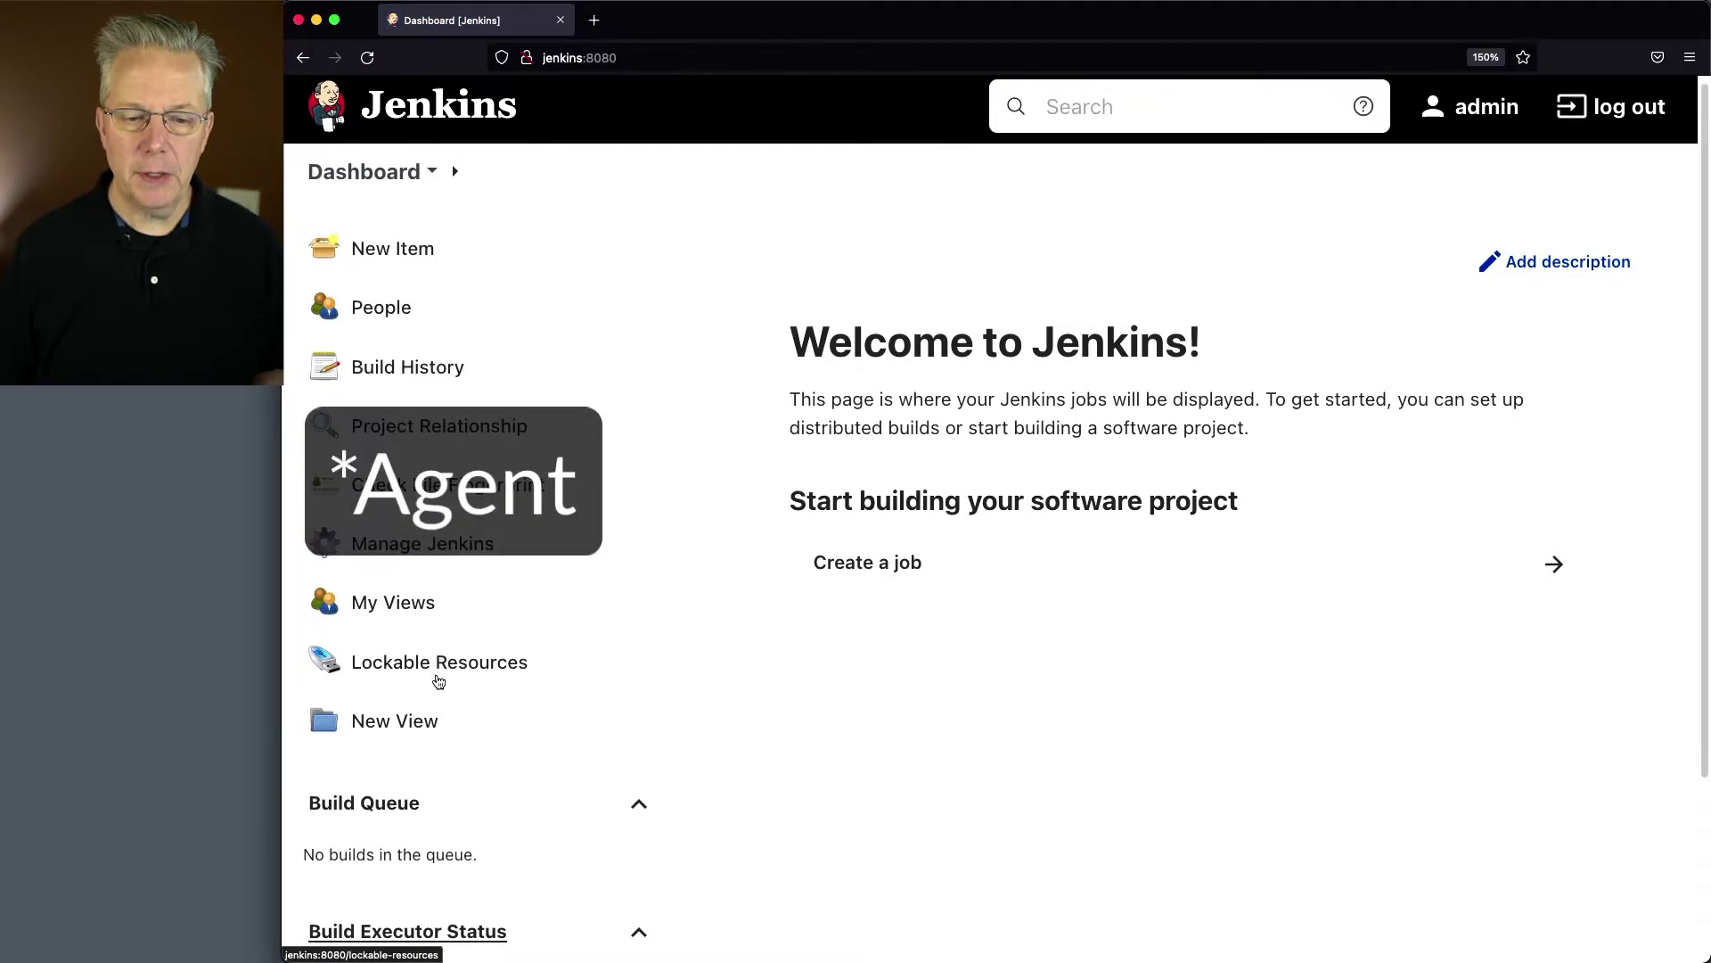
{"action": "scroll", "coordinate": [374, 695], "scroll_direction": "down", "scroll_amount": 3}
{"action": "left_click", "coordinate": [370, 764]}
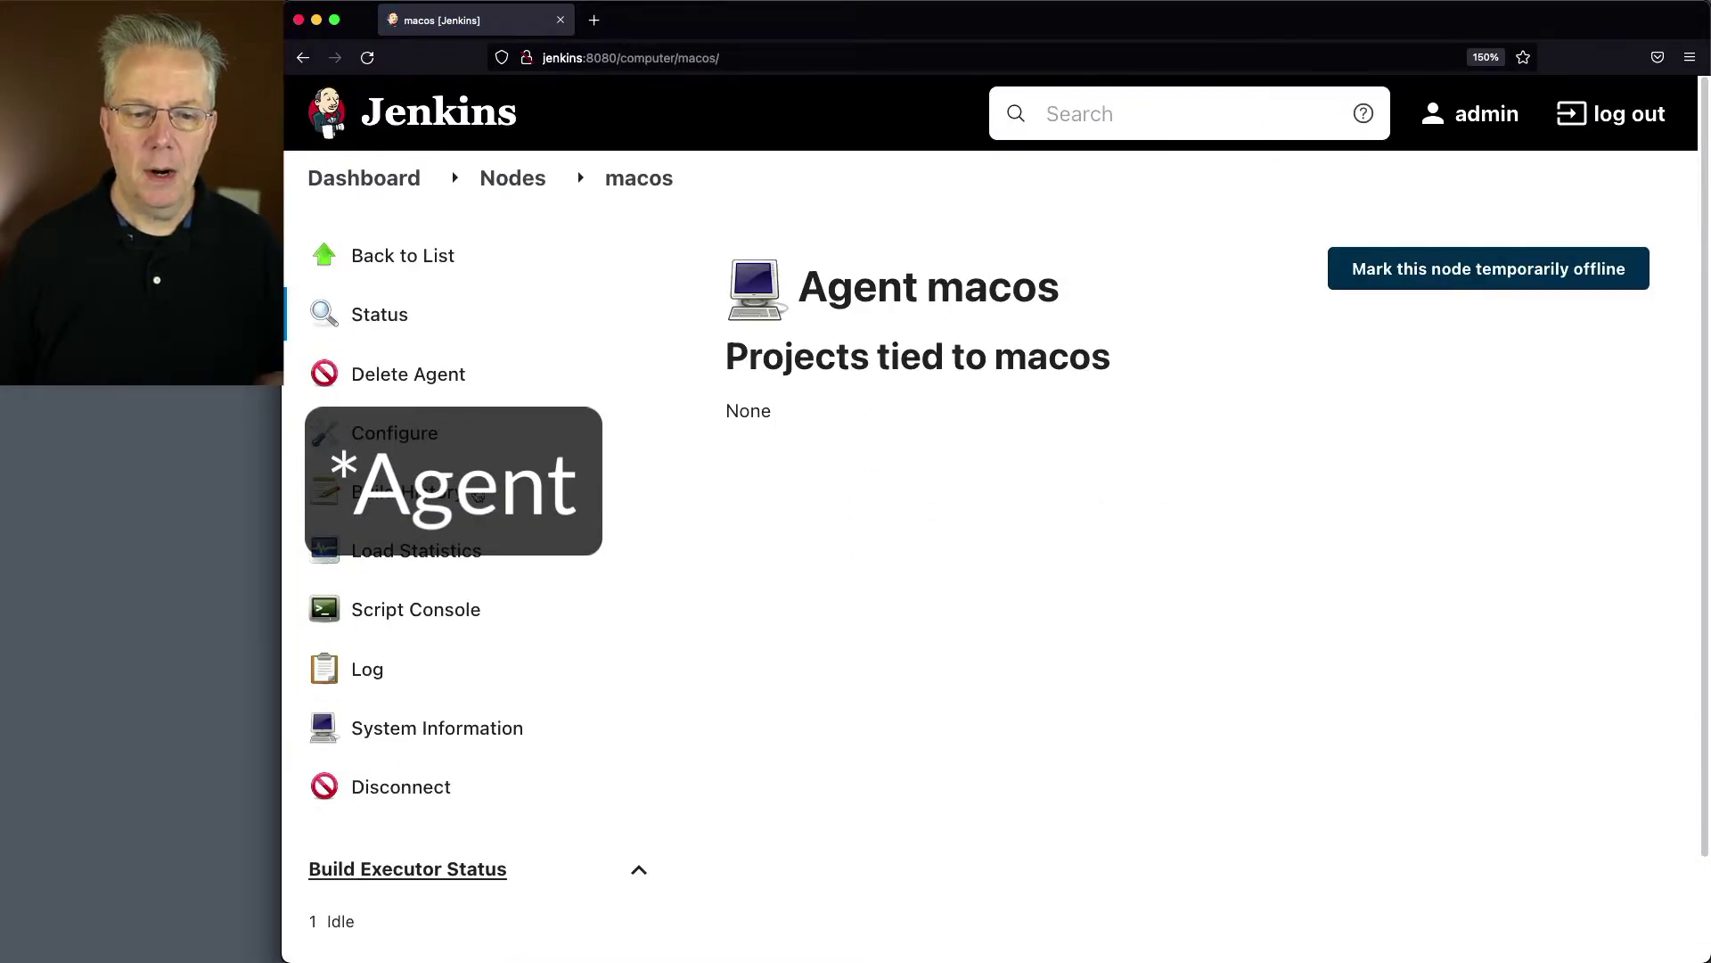
{"action": "left_click", "coordinate": [415, 727]}
{"action": "scroll", "coordinate": [911, 608], "scroll_direction": "down", "scroll_amount": 2}
{"action": "scroll", "coordinate": [912, 608], "scroll_direction": "down", "scroll_amount": 8}
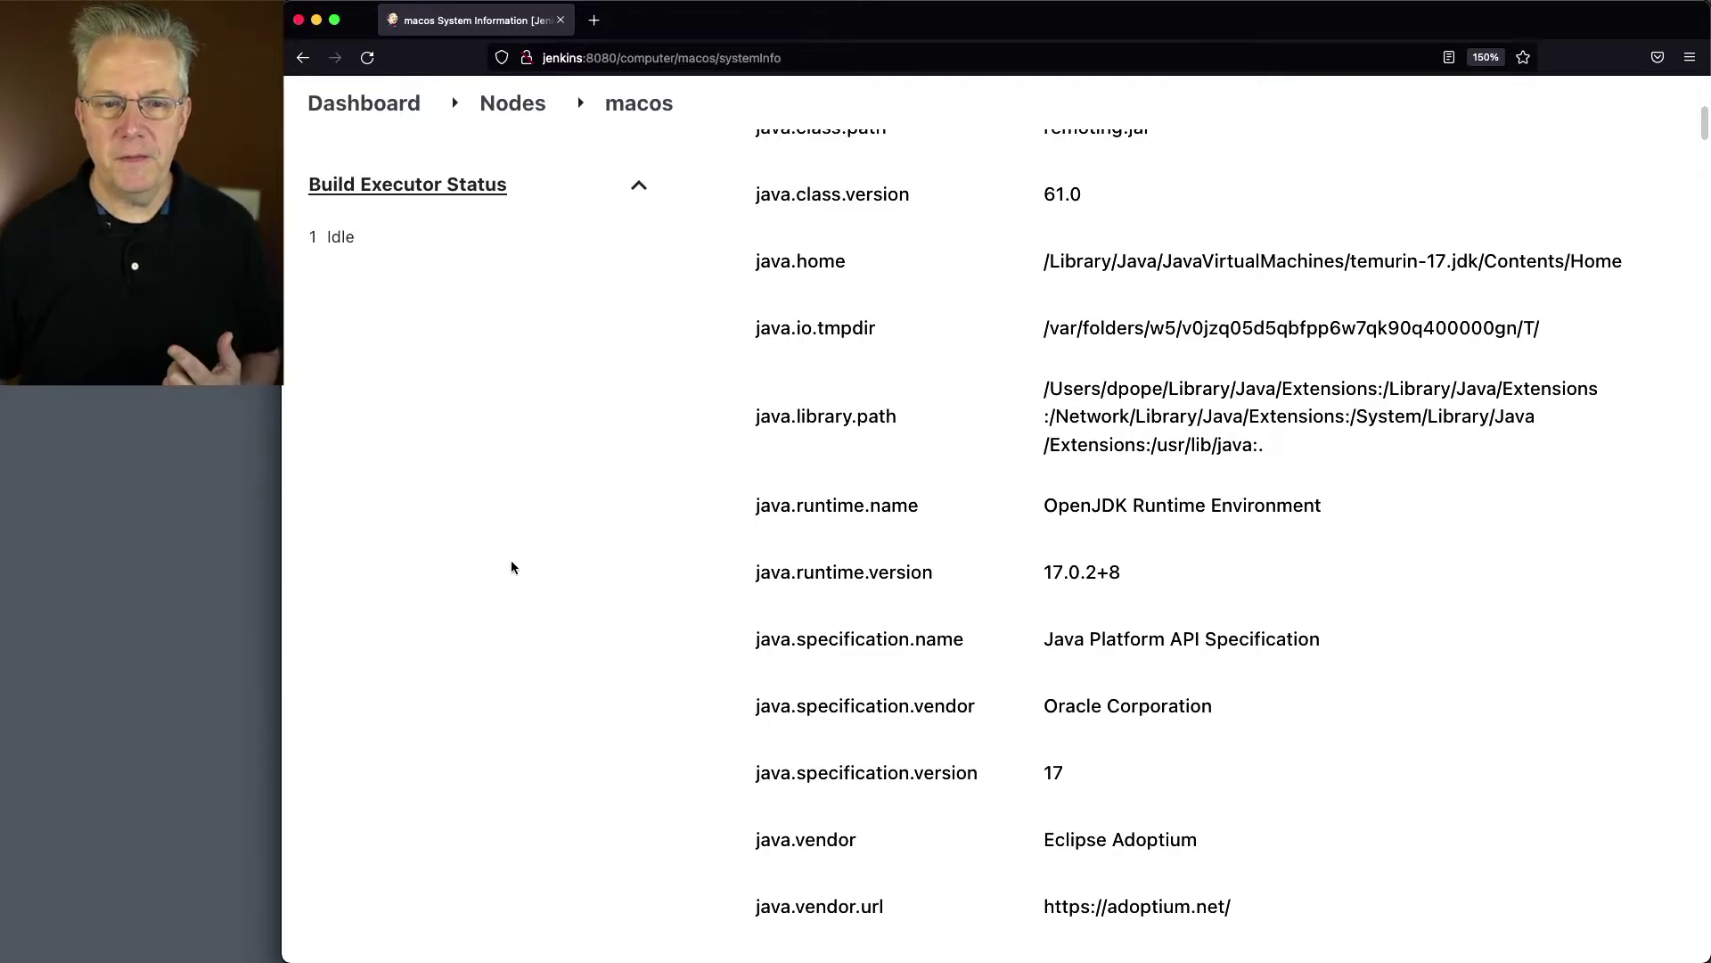
{"action": "scroll", "coordinate": [595, 477], "scroll_direction": "up", "scroll_amount": 5}
{"action": "scroll", "coordinate": [596, 477], "scroll_direction": "up", "scroll_amount": 3}
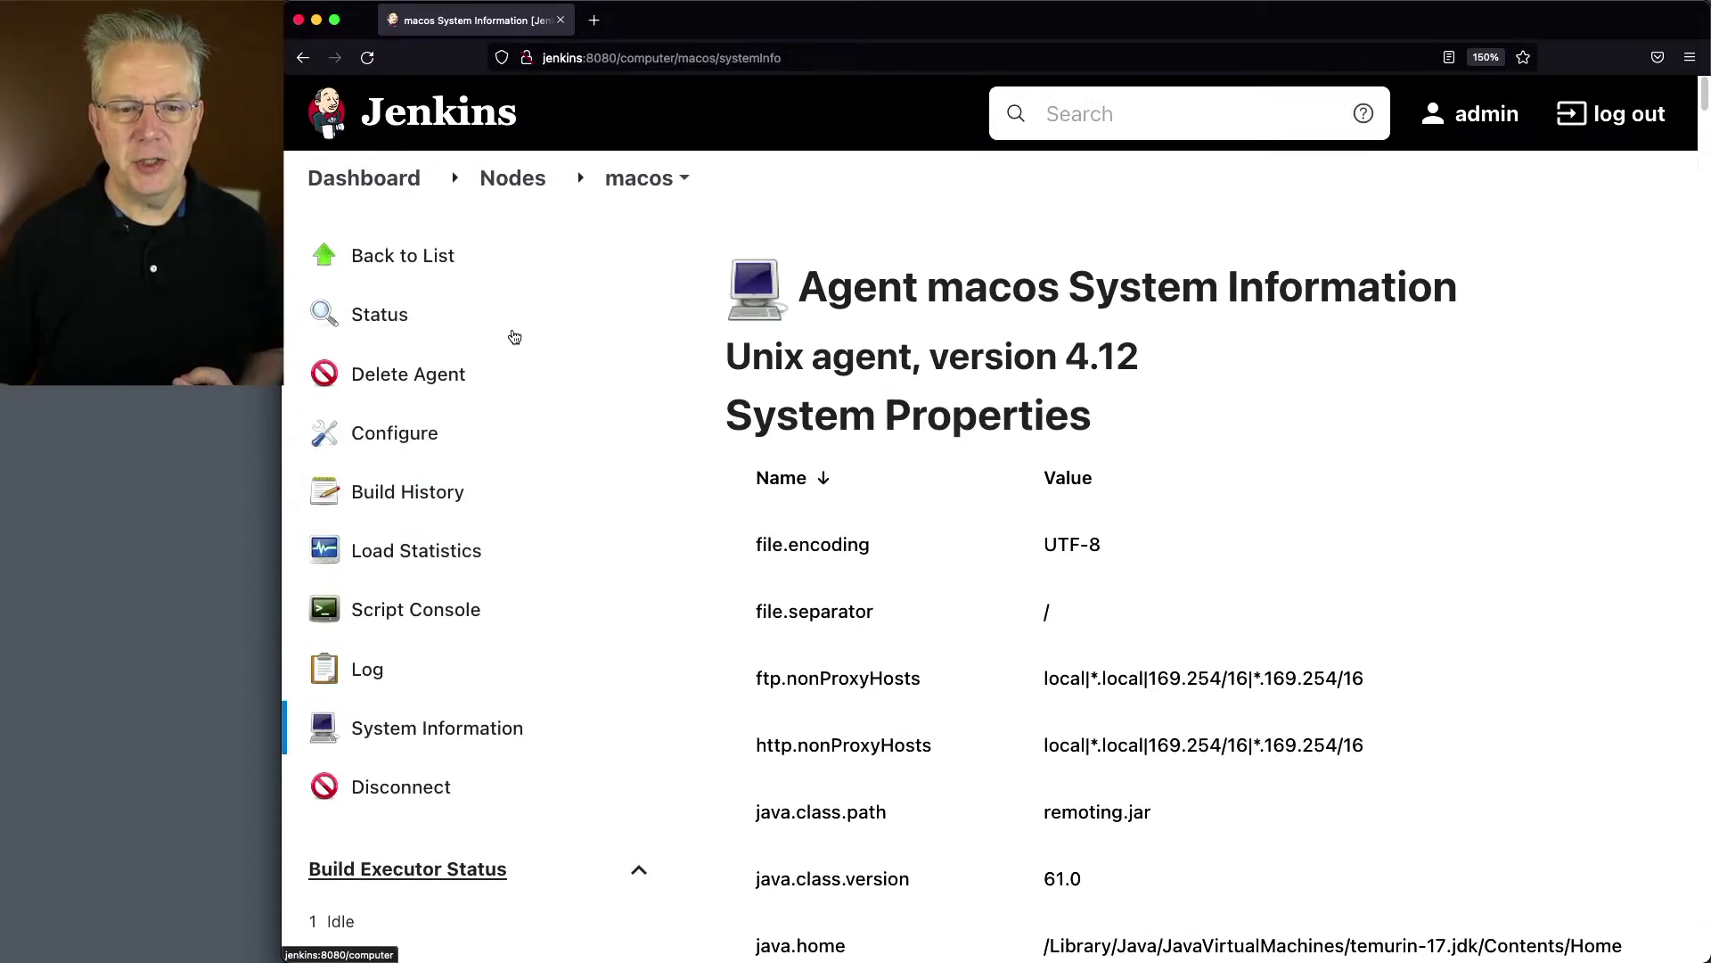
Step: Open the macos node's configuration page
{"action": "left_click", "coordinate": [456, 432]}
{"action": "scroll", "coordinate": [905, 610], "scroll_direction": "down", "scroll_amount": 3}
{"action": "scroll", "coordinate": [904, 610], "scroll_direction": "down", "scroll_amount": 5}
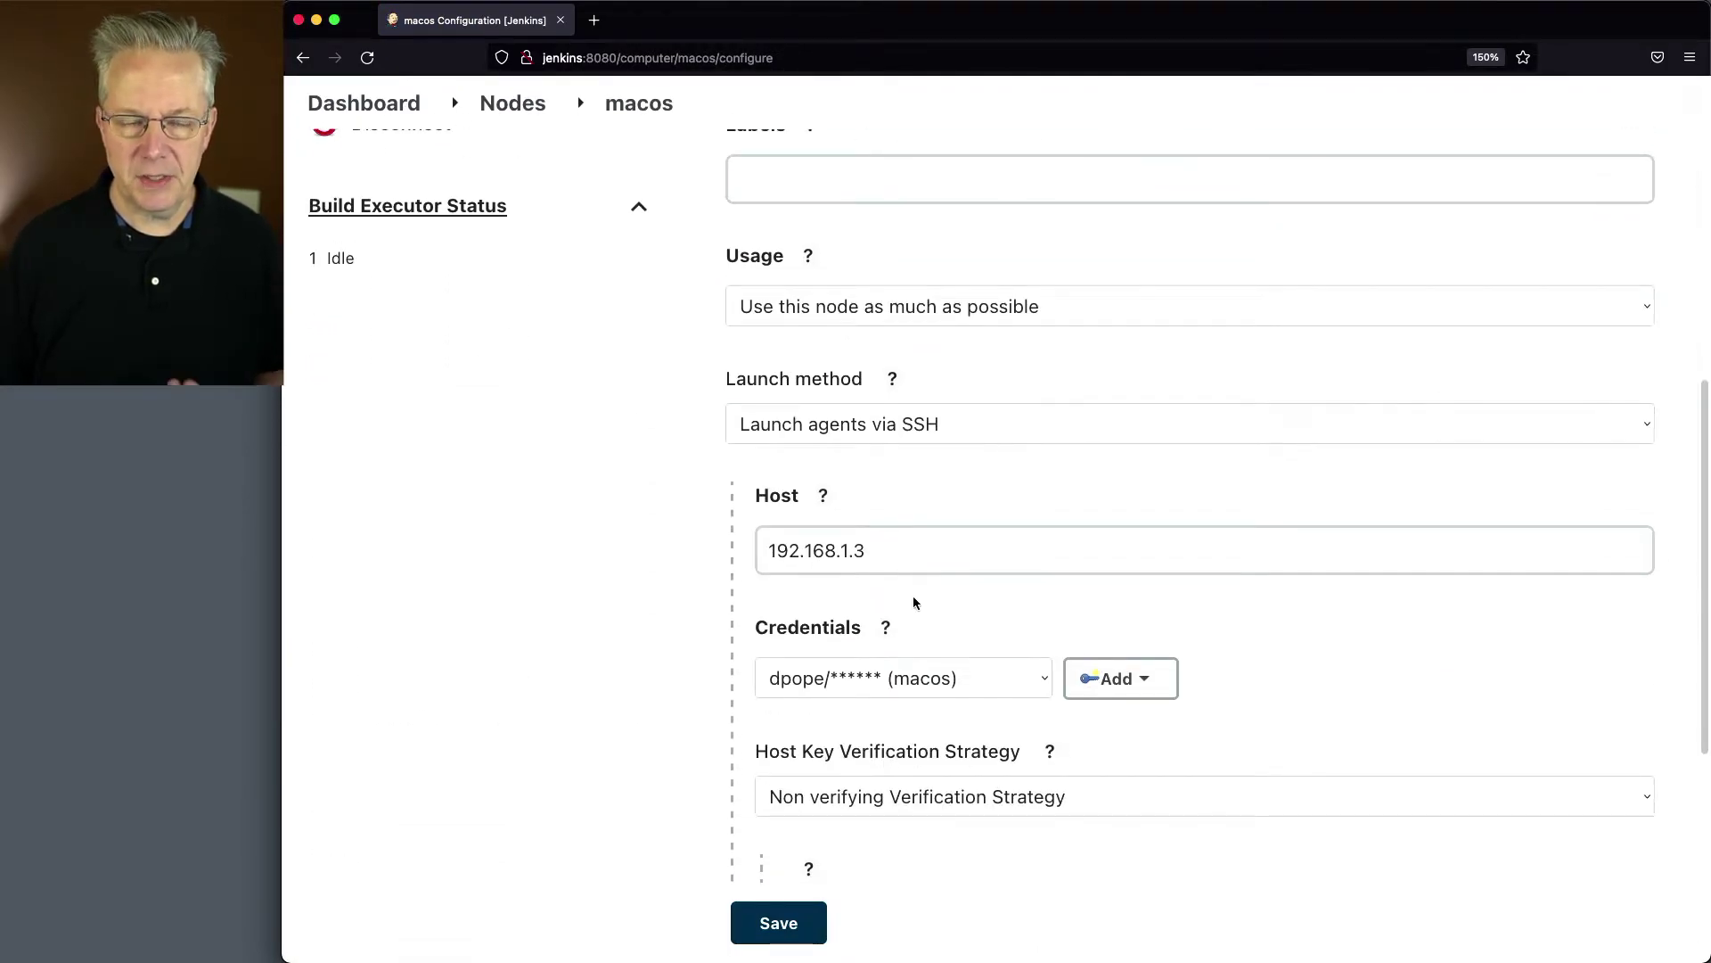
Step: Set the Advanced JavaPath to /Library/Java/JavaVirtualMachines/temurin-11.jdk/Contents/Home/bin/java and save
{"action": "scroll", "coordinate": [927, 596], "scroll_direction": "down", "scroll_amount": 4}
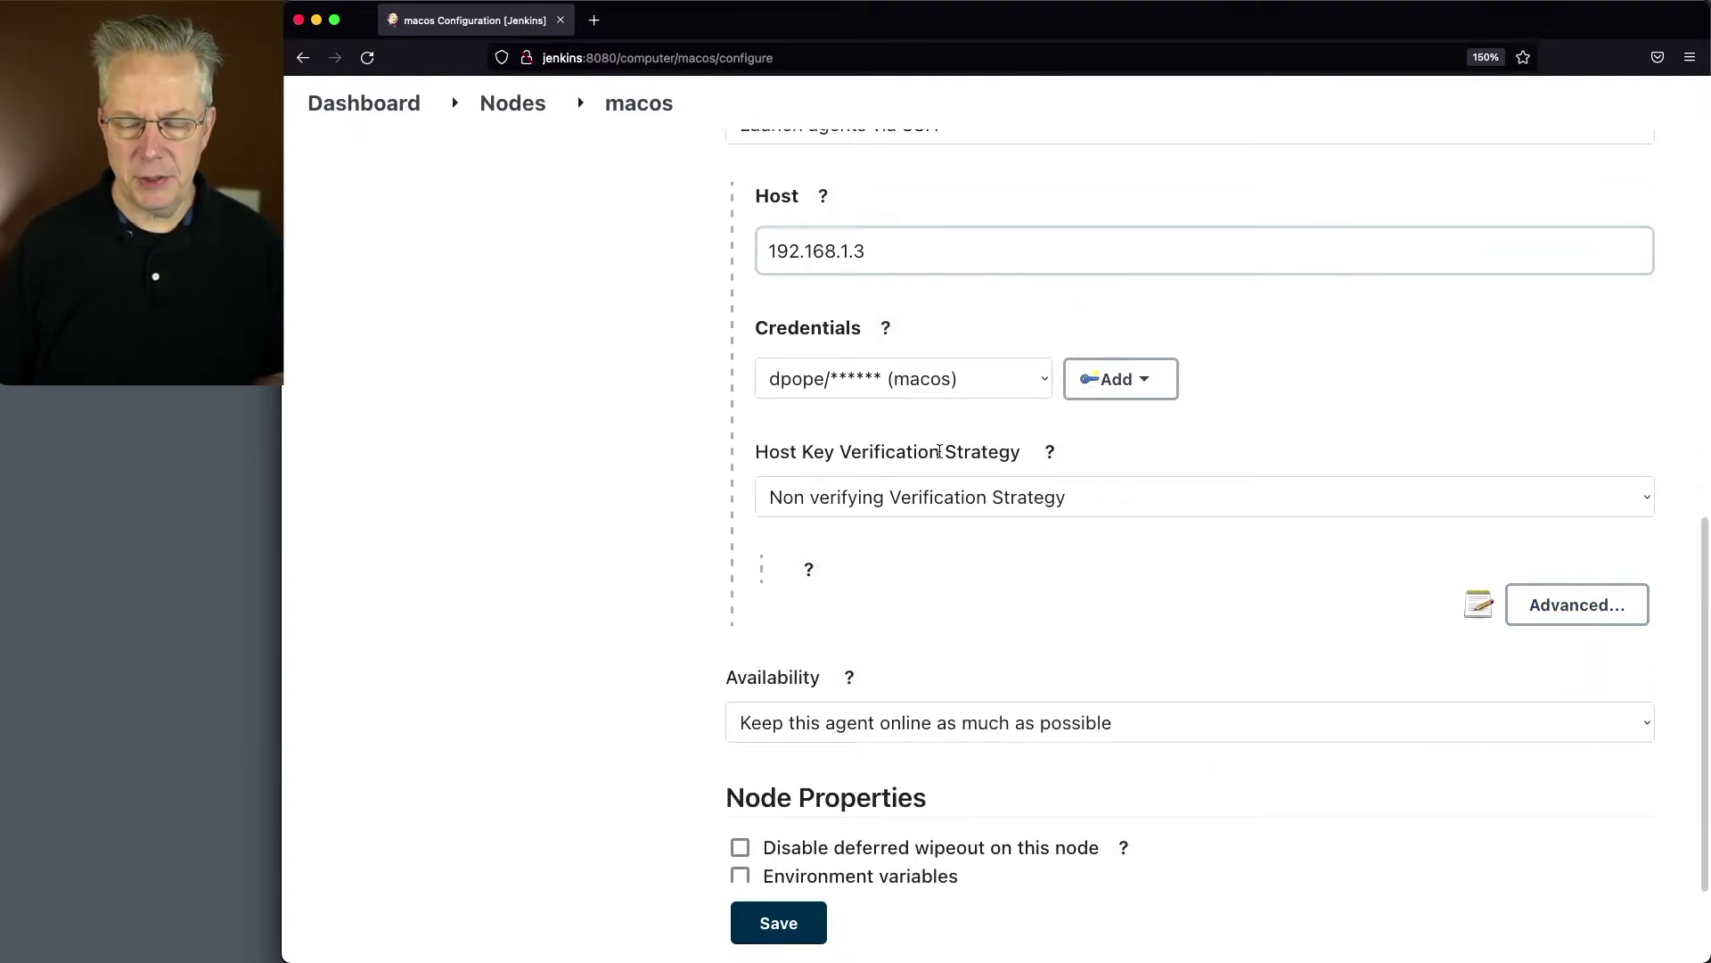
{"action": "left_click", "coordinate": [1522, 612]}
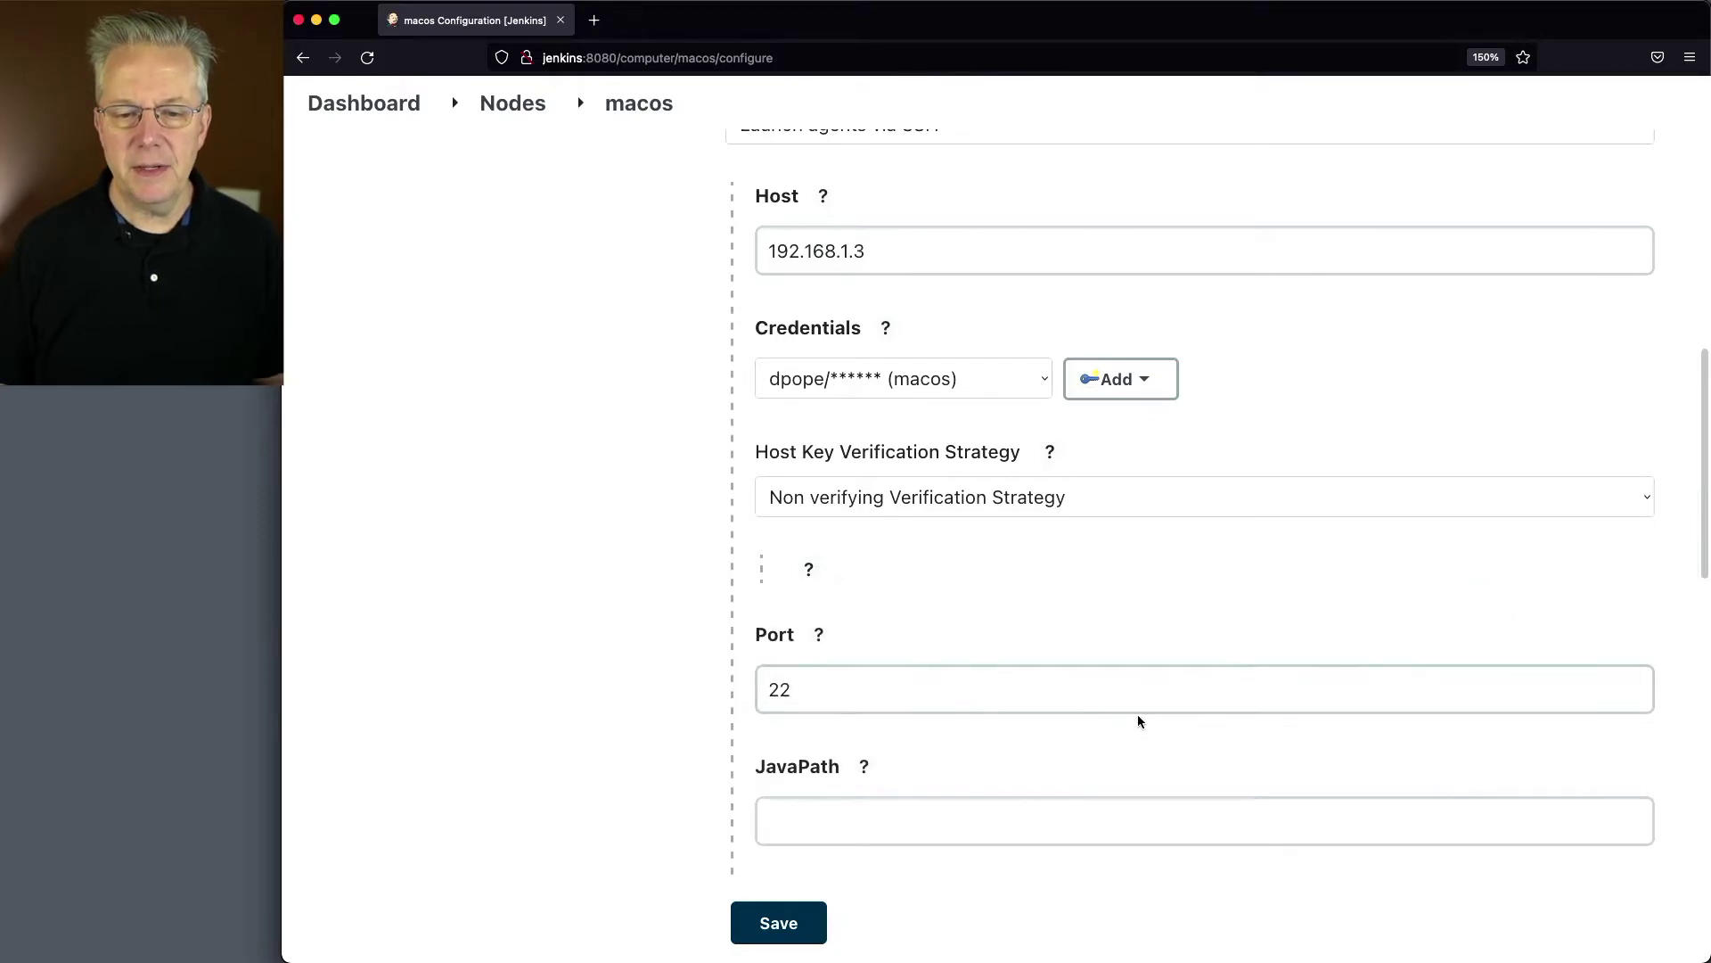
{"action": "scroll", "coordinate": [1137, 713], "scroll_direction": "down", "scroll_amount": 3}
{"action": "scroll", "coordinate": [1138, 712], "scroll_direction": "down", "scroll_amount": 2}
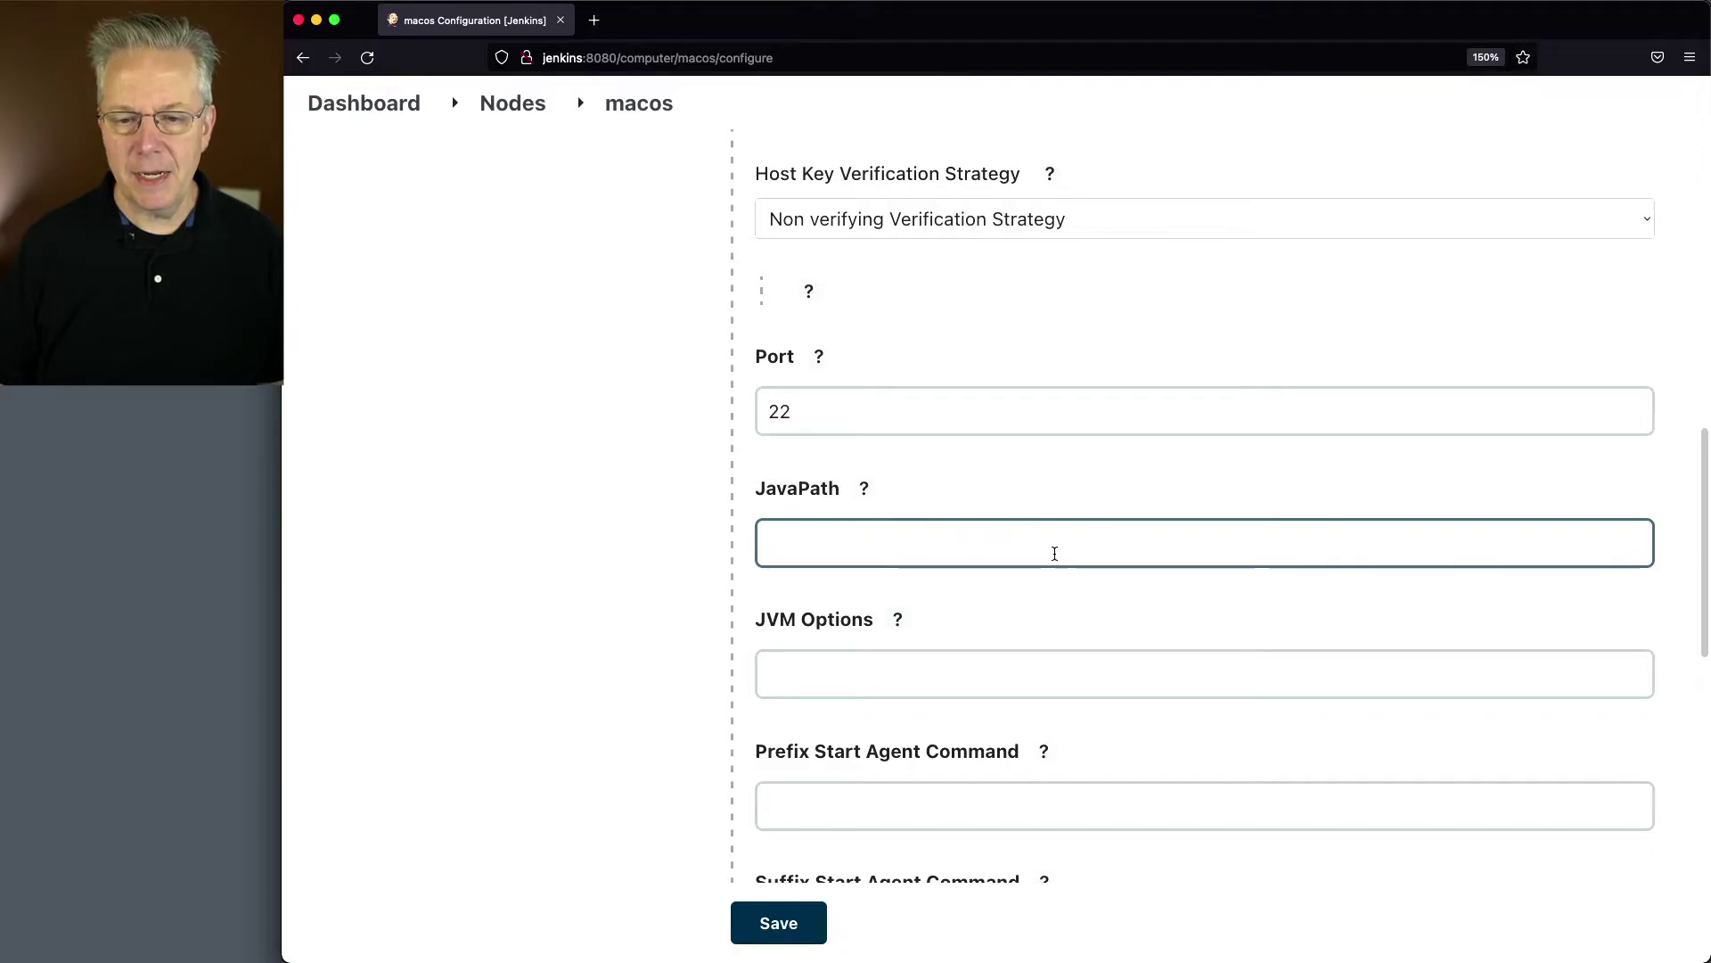
{"action": "left_click", "coordinate": [863, 488]}
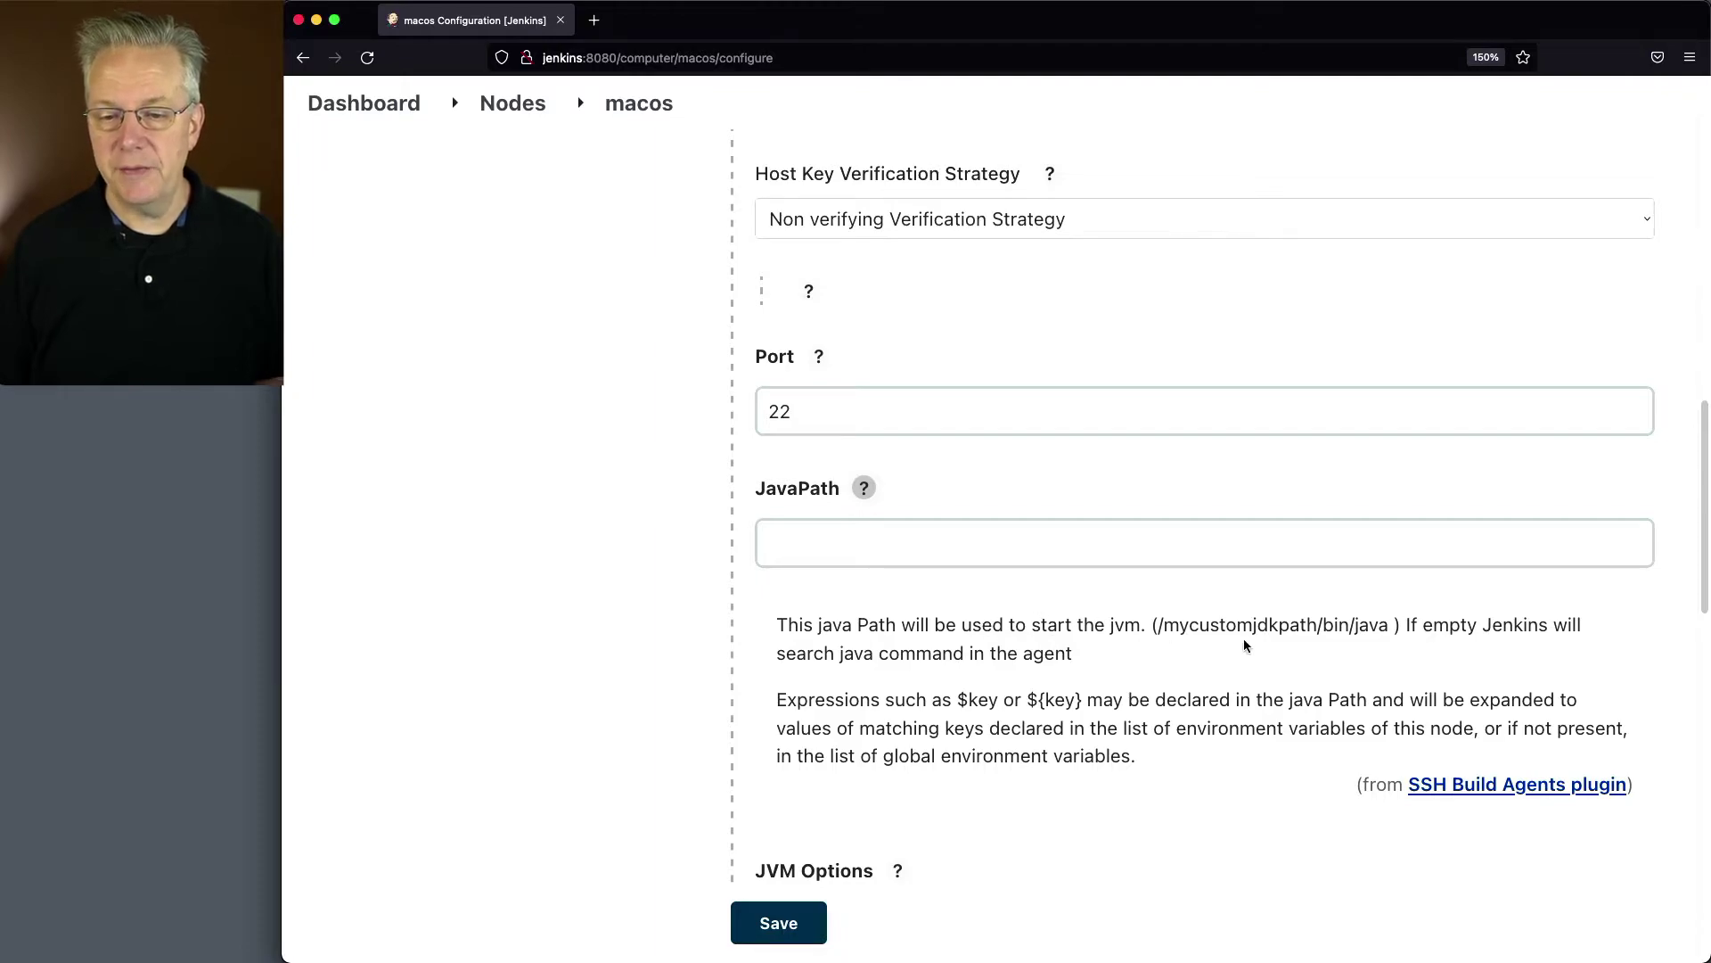
{"action": "left_click_drag", "start_coordinate": [1156, 625], "coordinate": [1388, 625]}
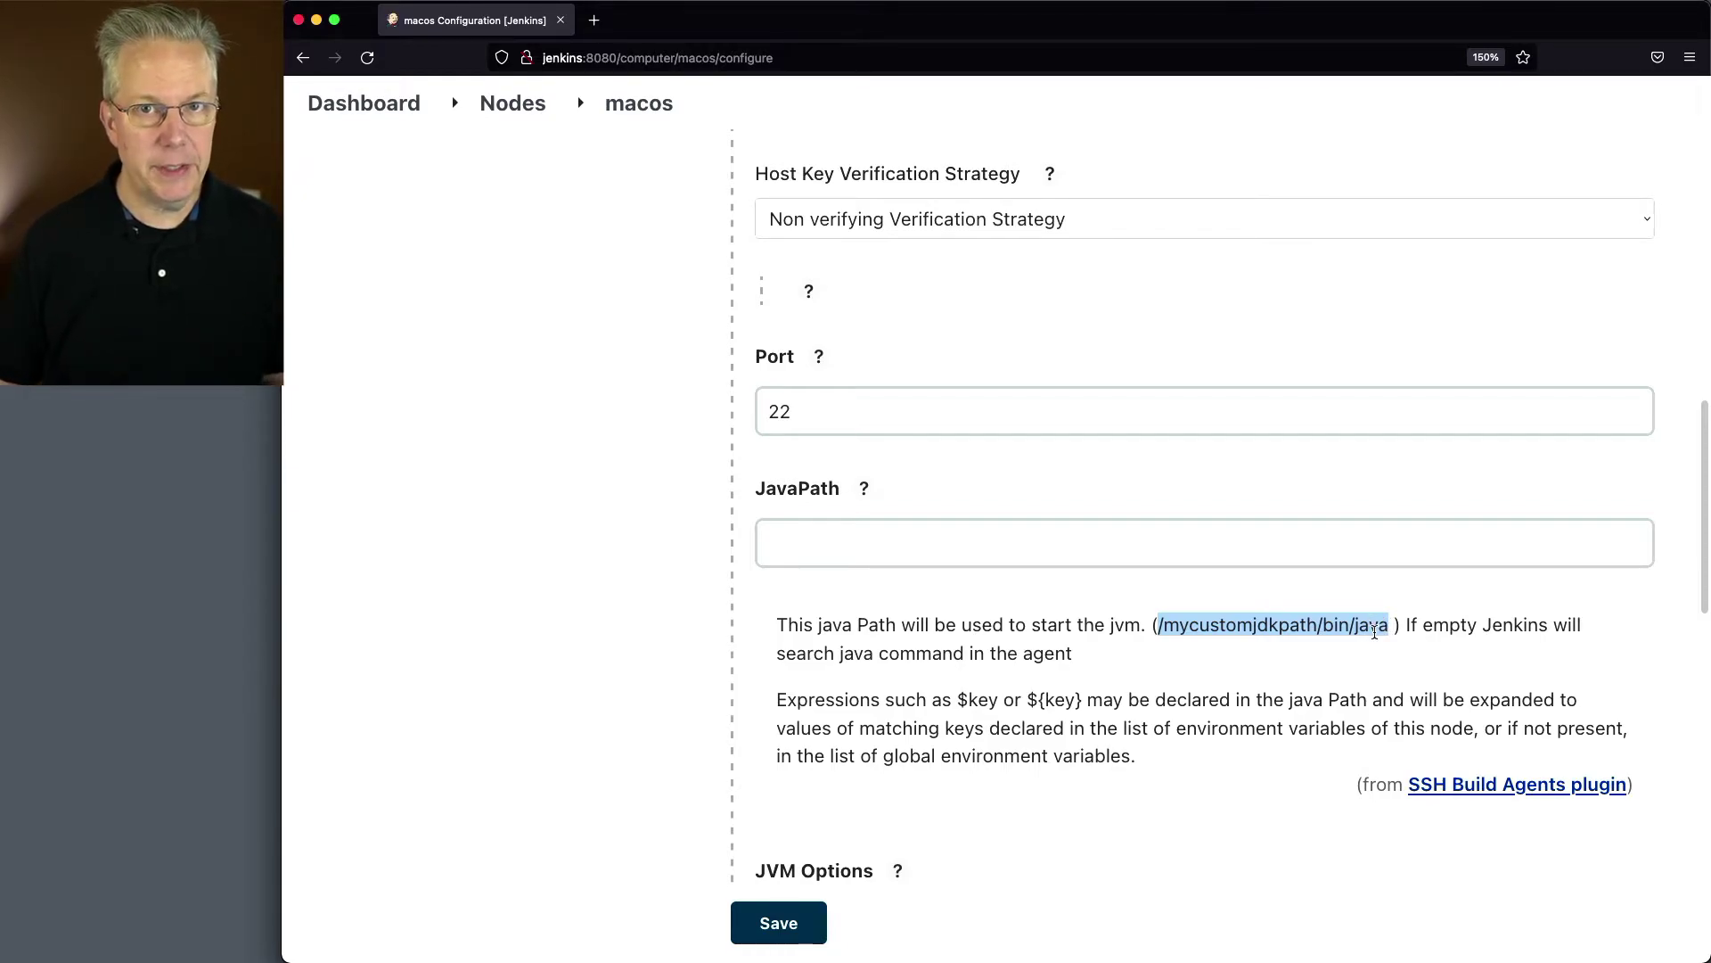
{"action": "key", "text": "super+Tab"}
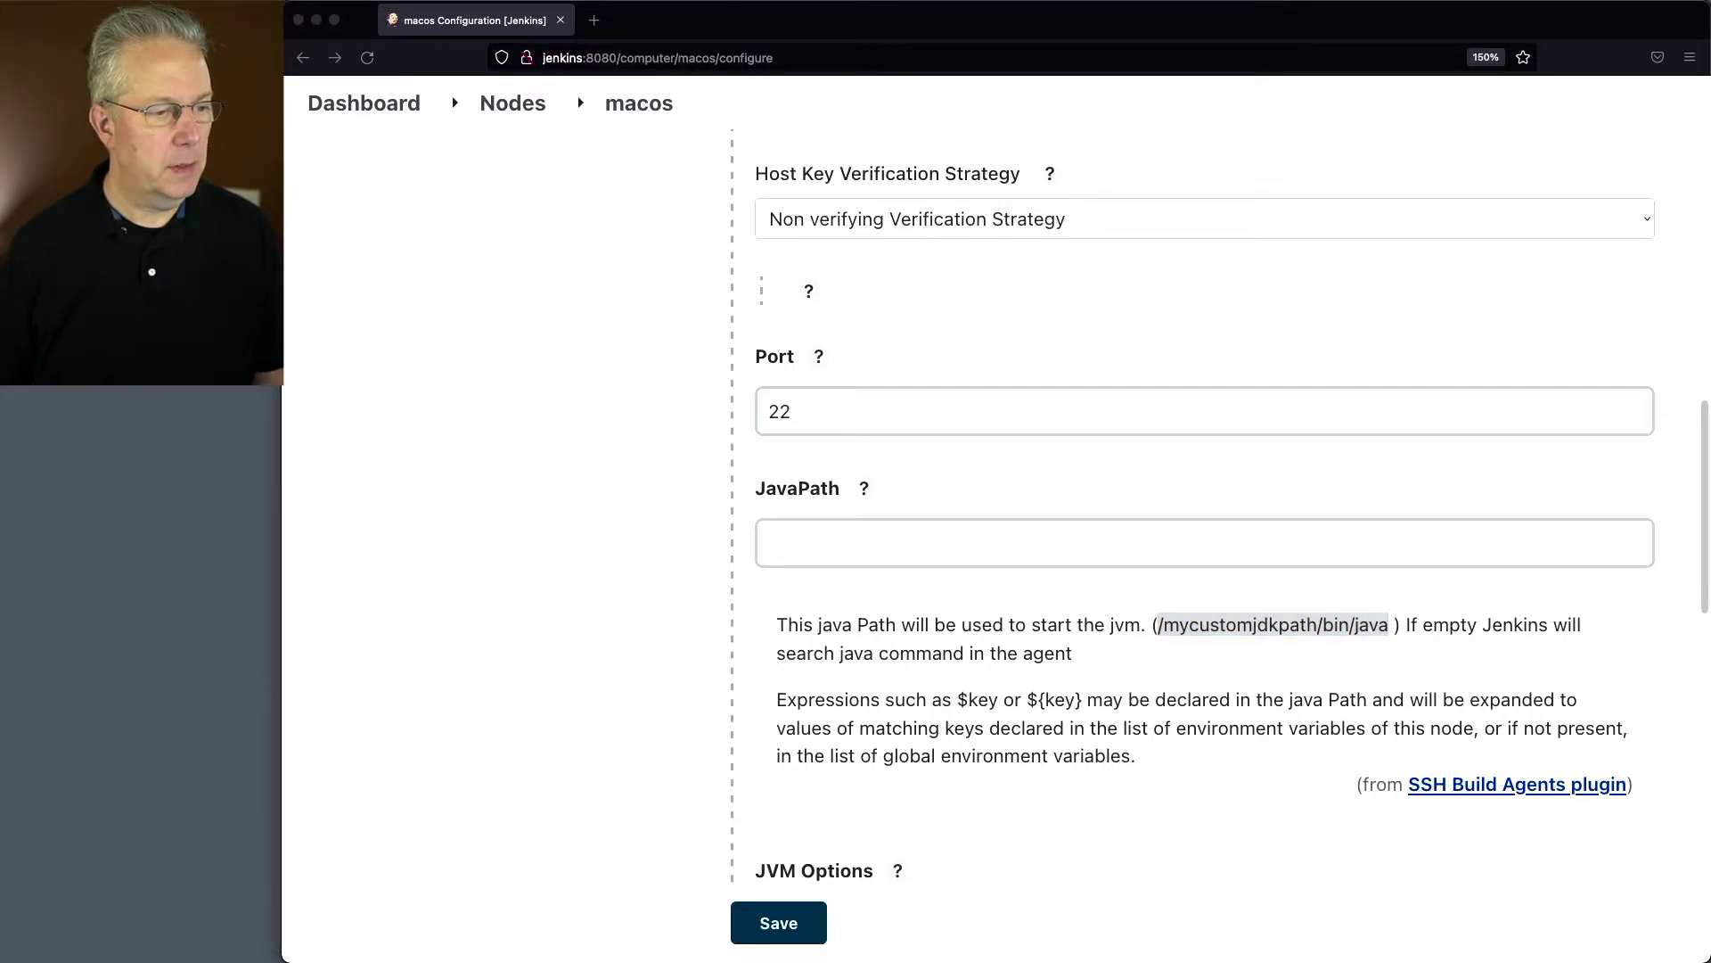
{"action": "left_click", "coordinate": [807, 541]}
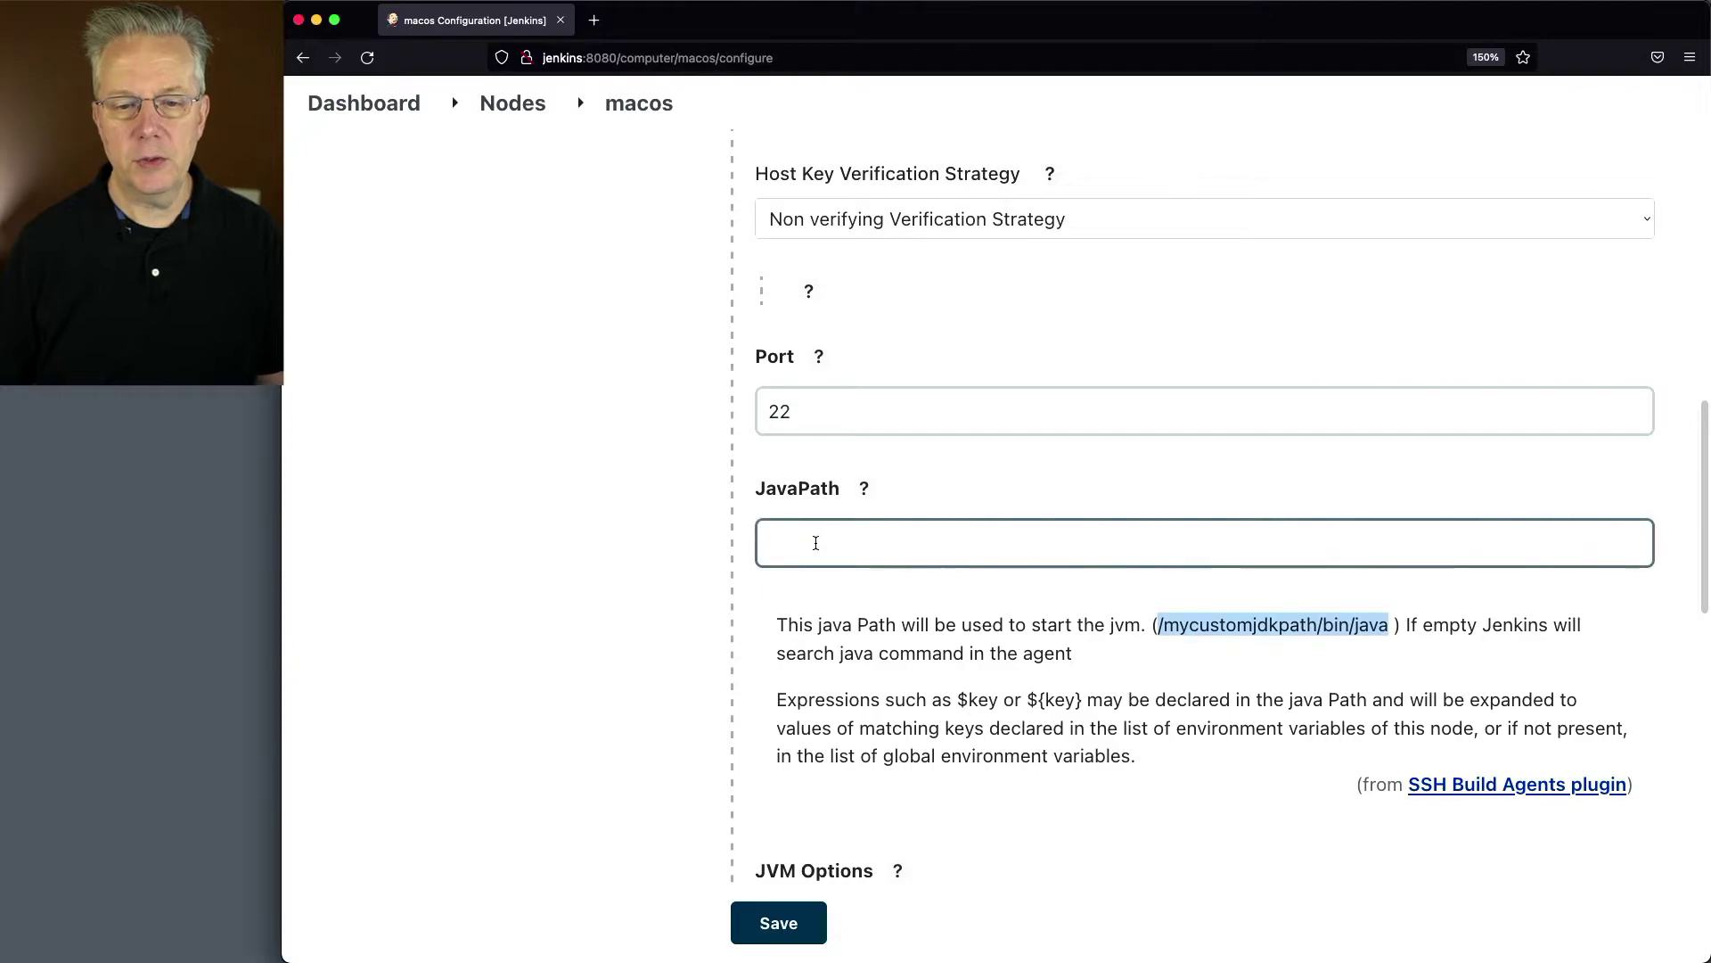
{"action": "type", "text": "/Library/Java/JavaVirtualMachines/temurin-11.jdk/Contents/Home/bin/java"}
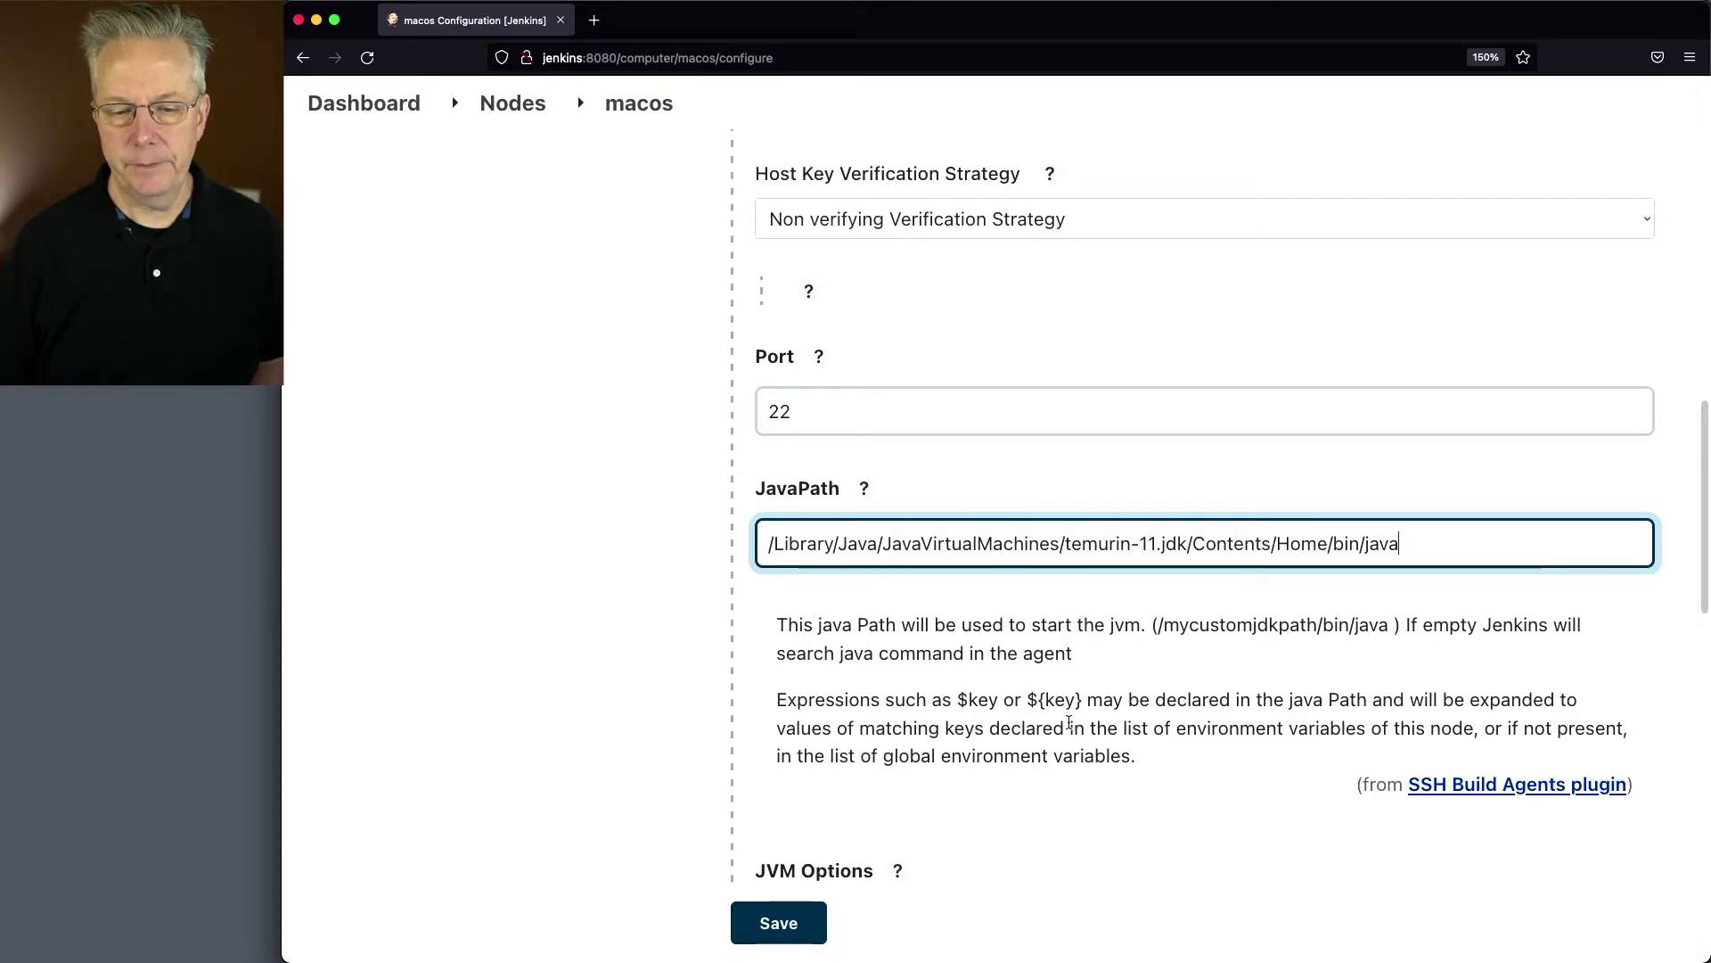
{"action": "left_click", "coordinate": [811, 923]}
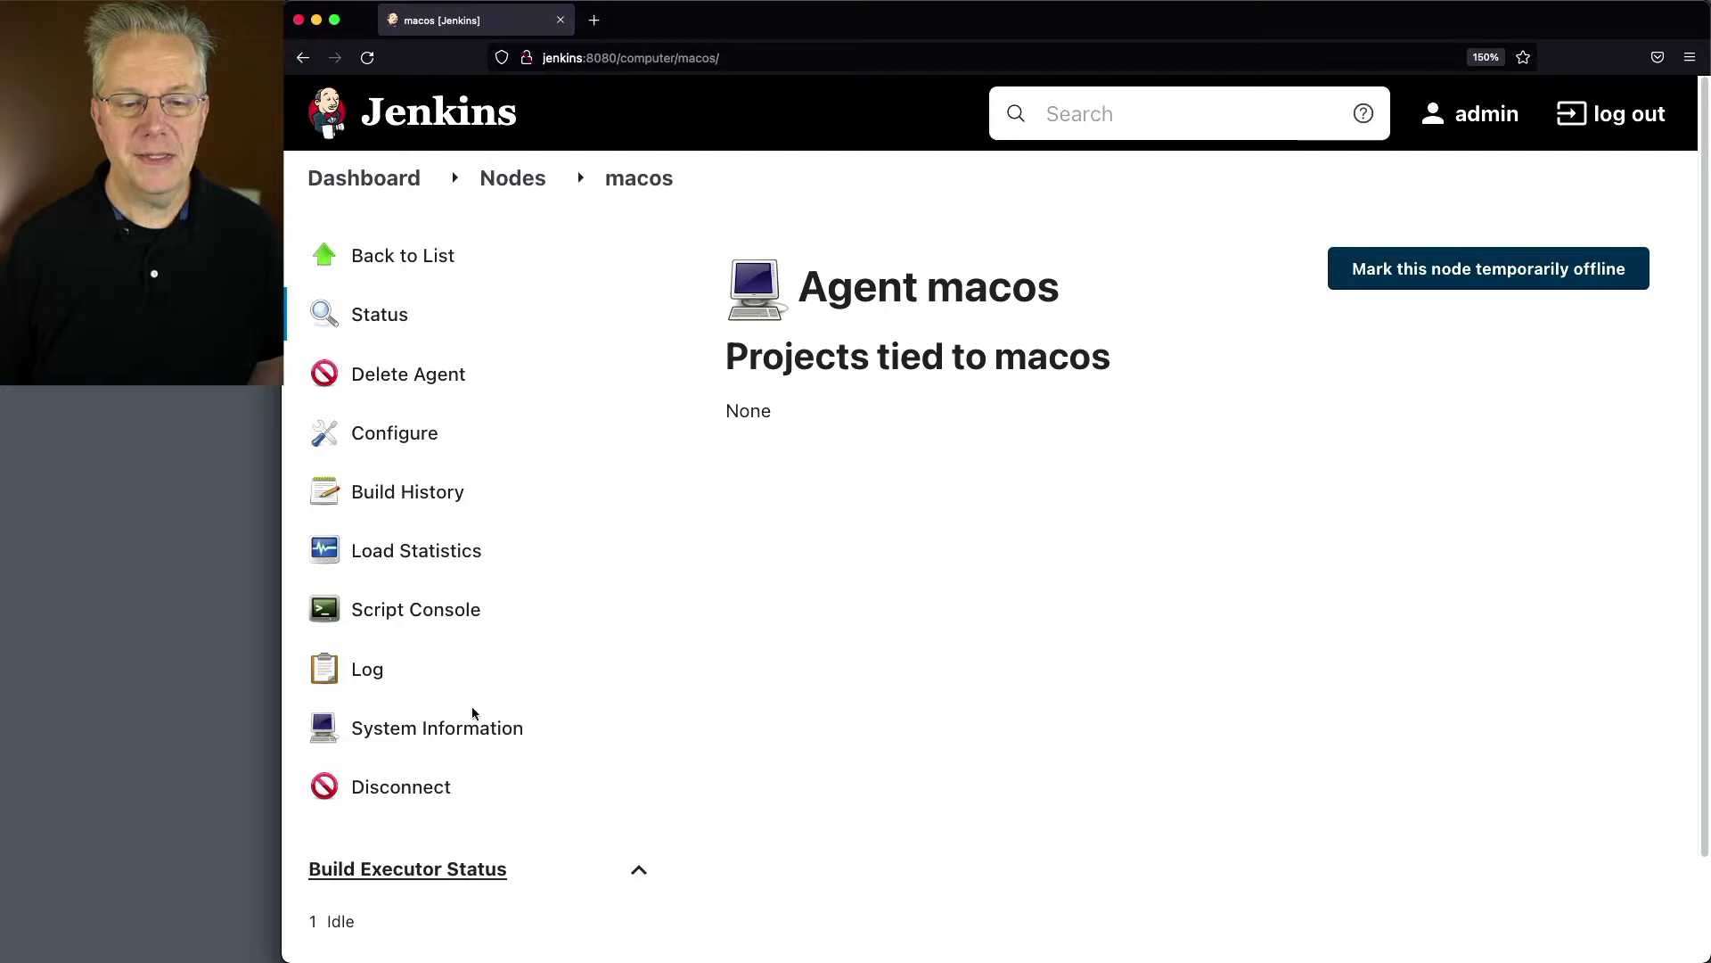
Step: Disconnect the macos agent and launch it again
{"action": "left_click", "coordinate": [428, 793]}
{"action": "left_click", "coordinate": [1085, 268]}
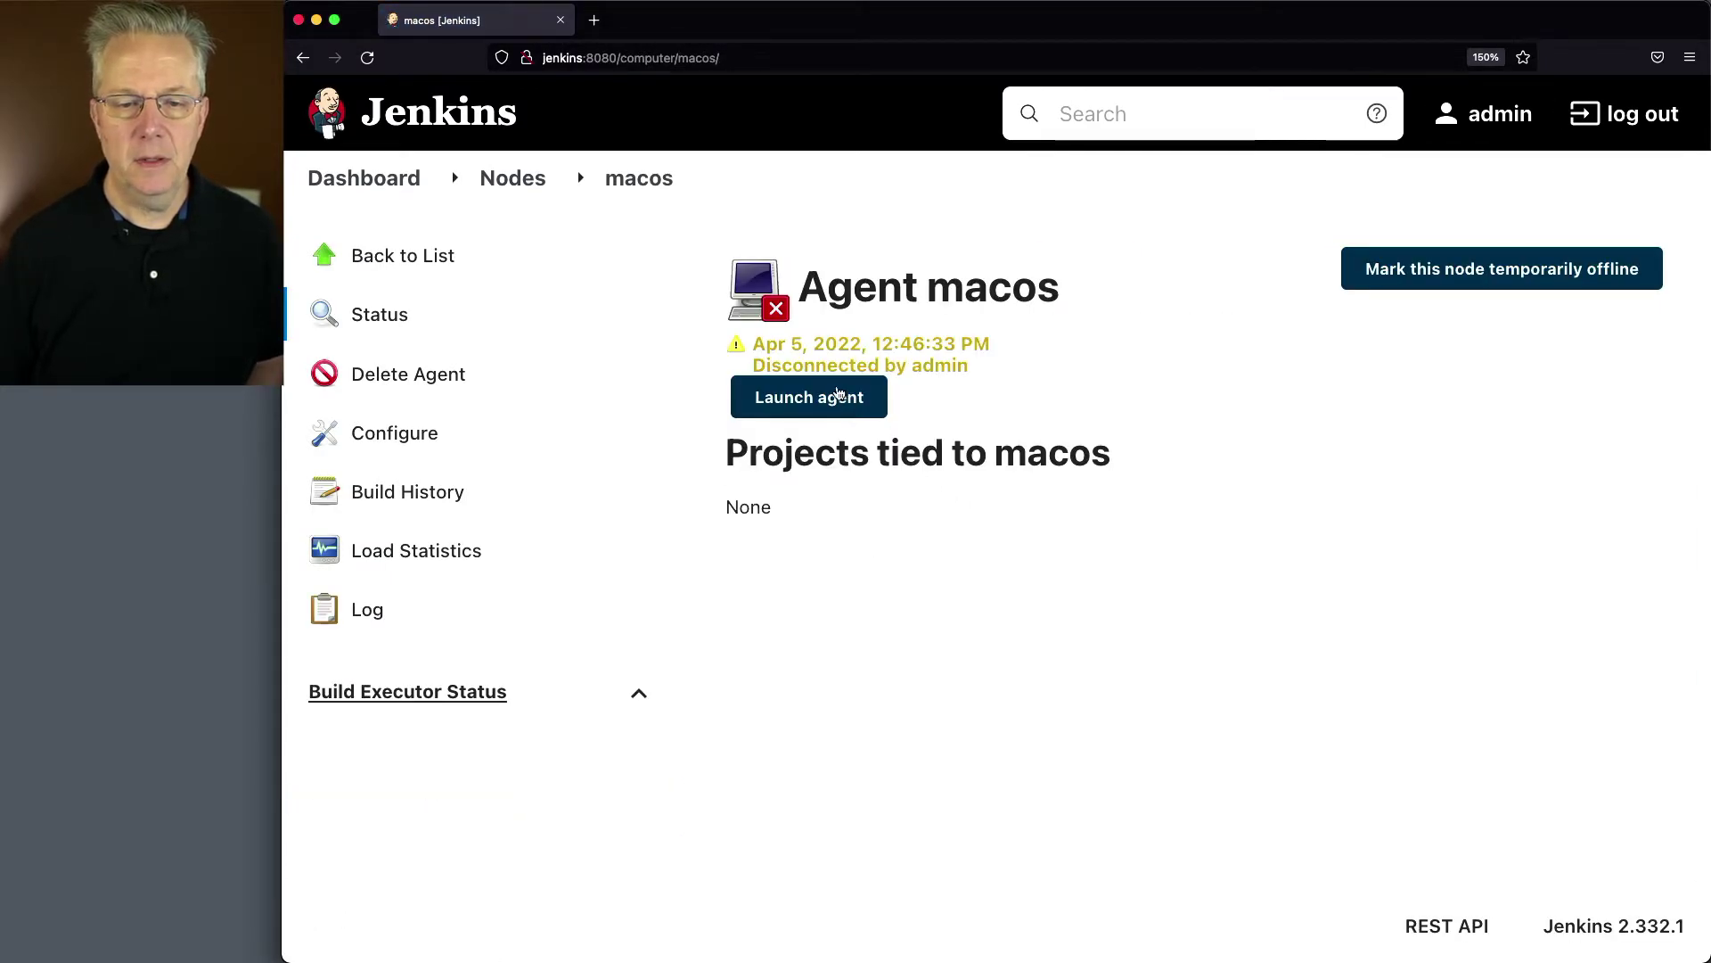
{"action": "left_click", "coordinate": [833, 399]}
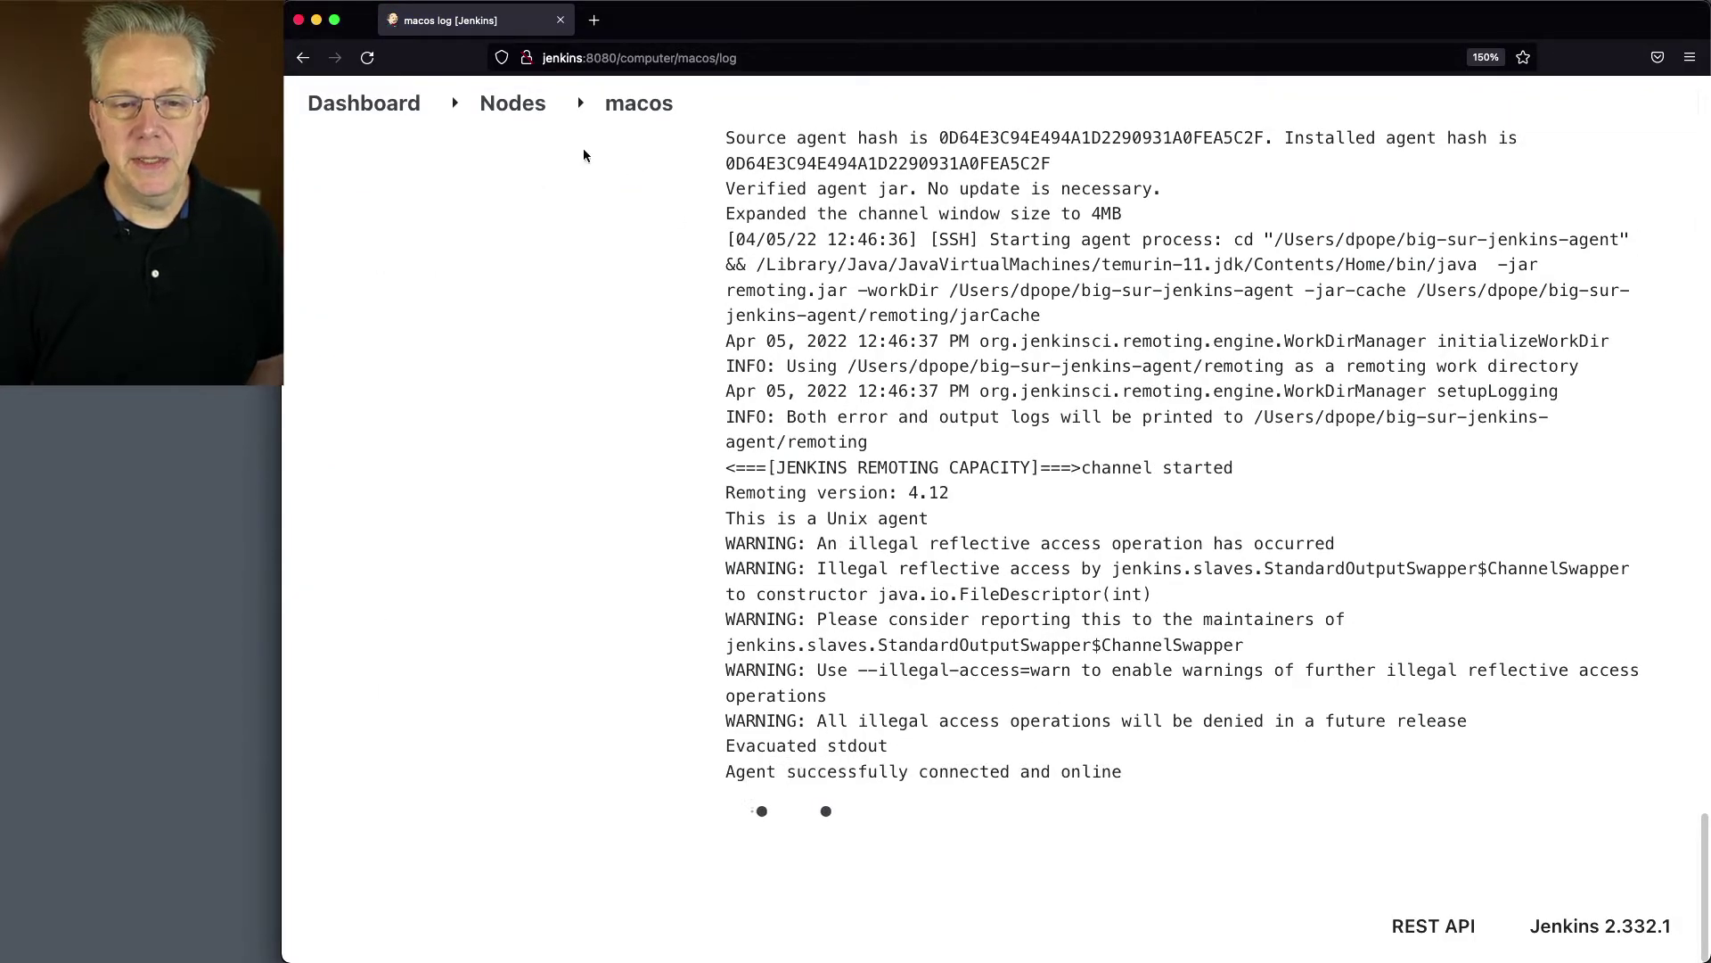
Step: Highlight java.runtime.version 11.0.14.1+1 in the macos agent's System Information
{"action": "left_click", "coordinate": [640, 104]}
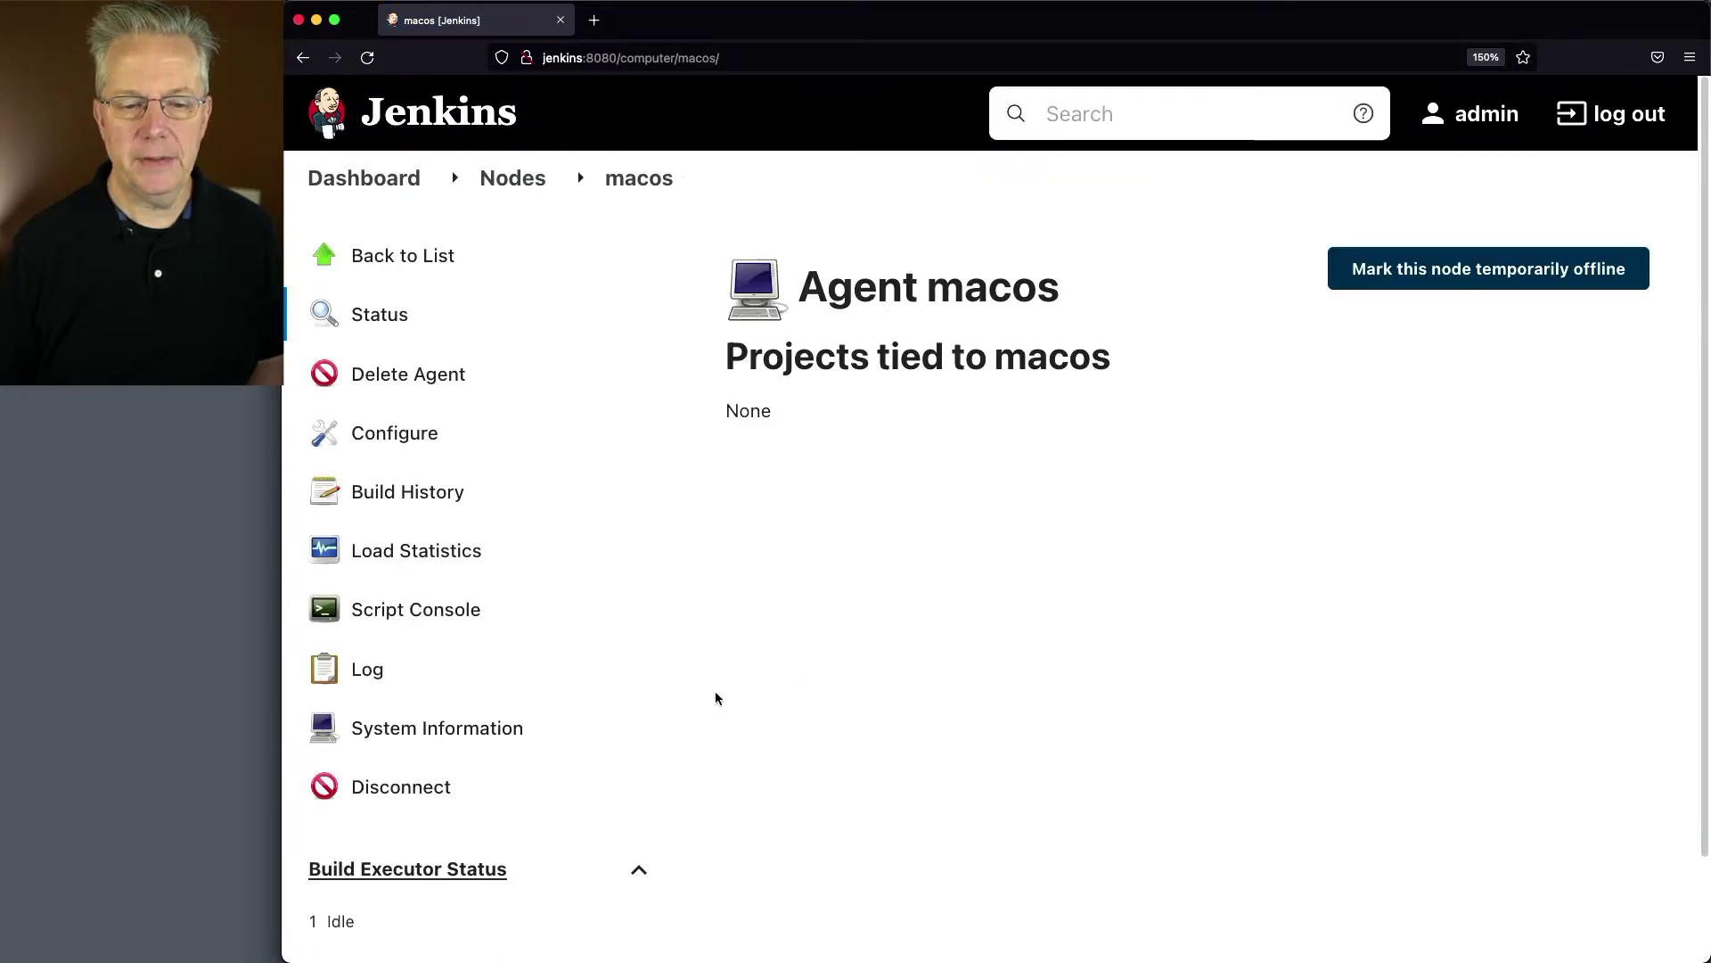
{"action": "left_click", "coordinate": [487, 728]}
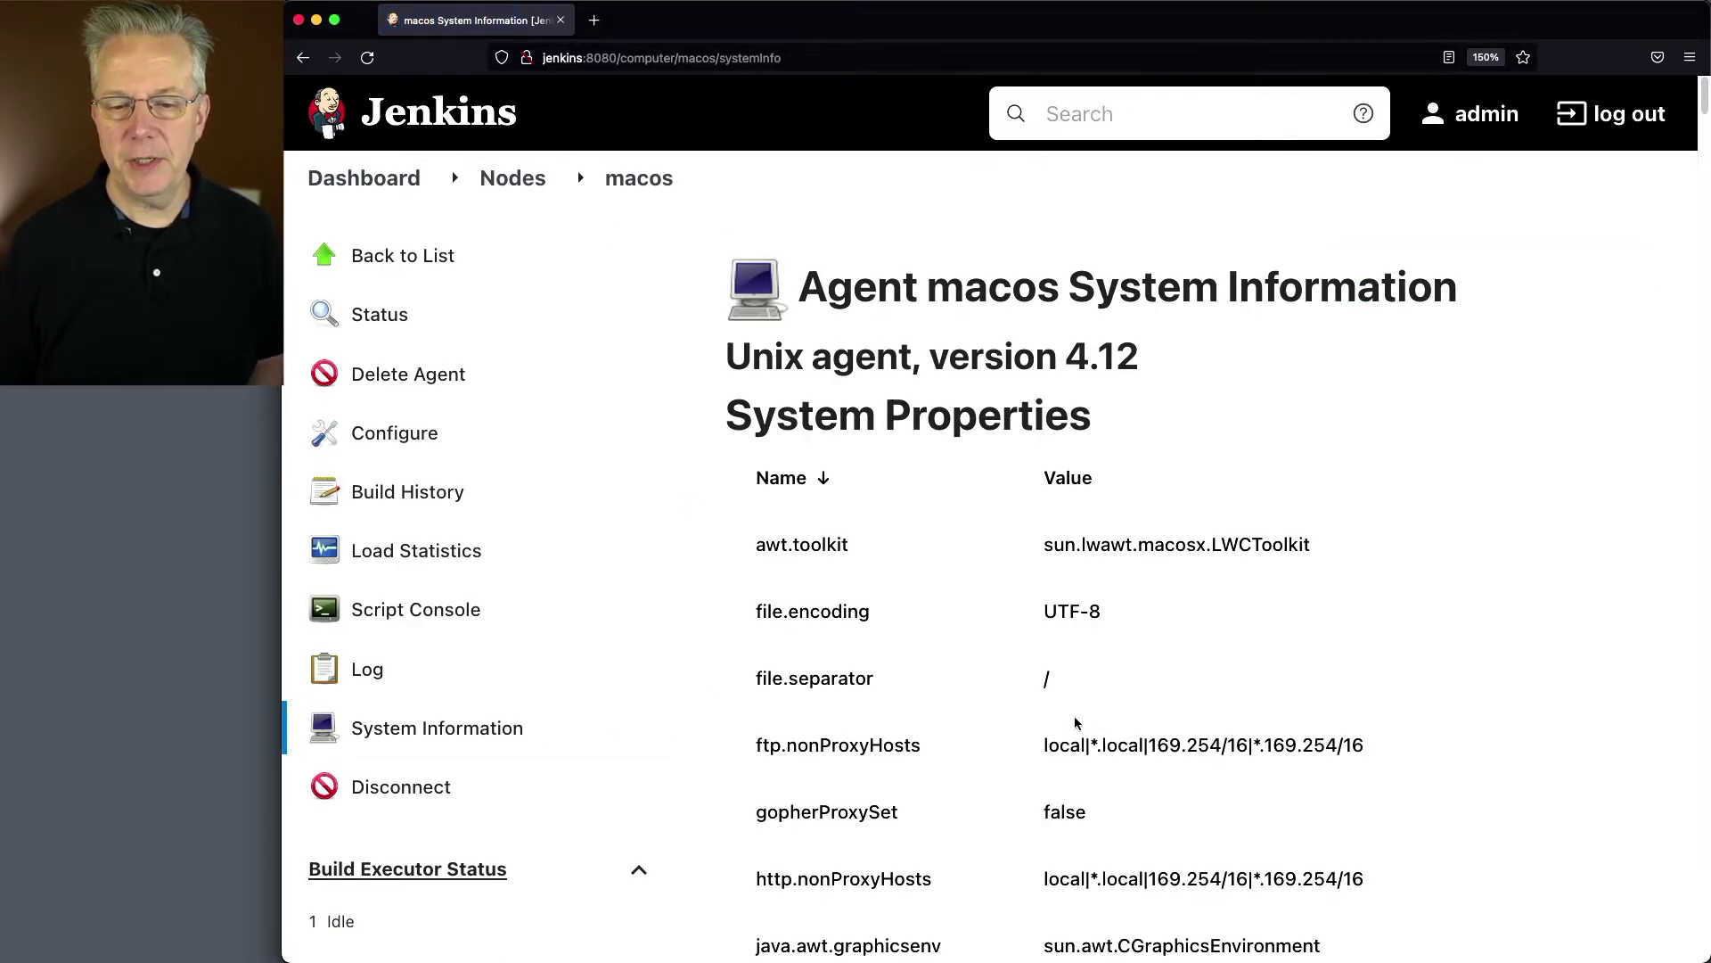
{"action": "scroll", "coordinate": [1076, 721], "scroll_direction": "down", "scroll_amount": 10}
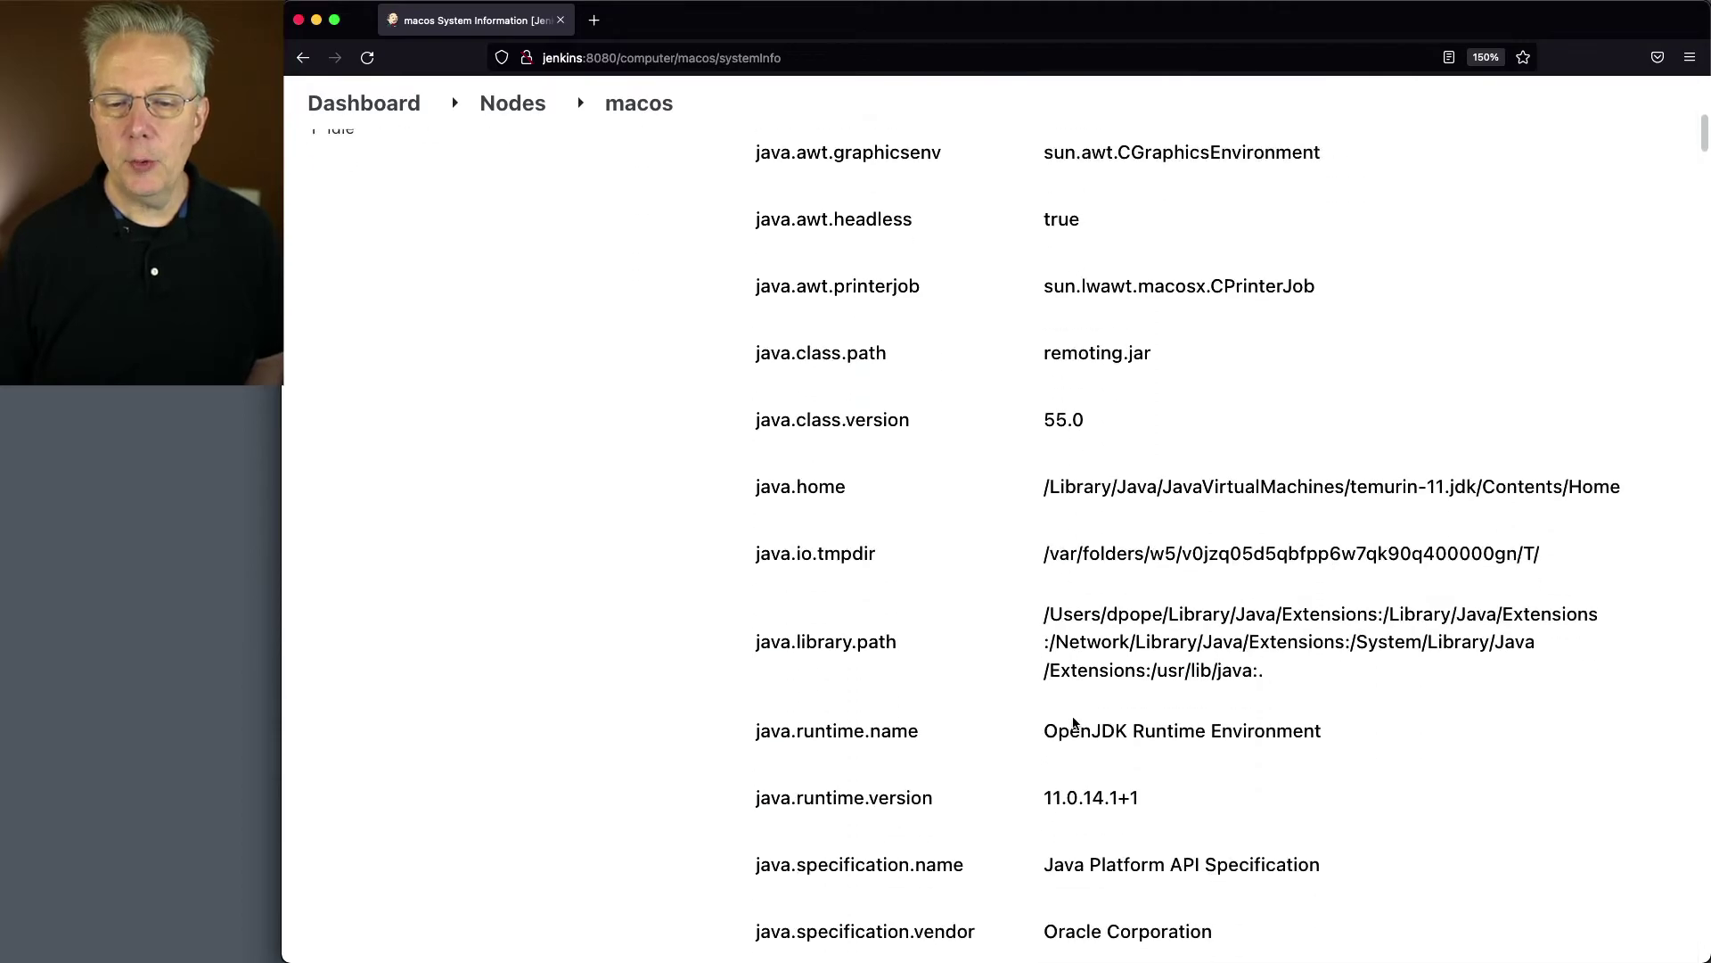
{"action": "scroll", "coordinate": [1075, 724], "scroll_direction": "down", "scroll_amount": 2}
{"action": "left_click_drag", "start_coordinate": [1164, 718], "coordinate": [1034, 727]}
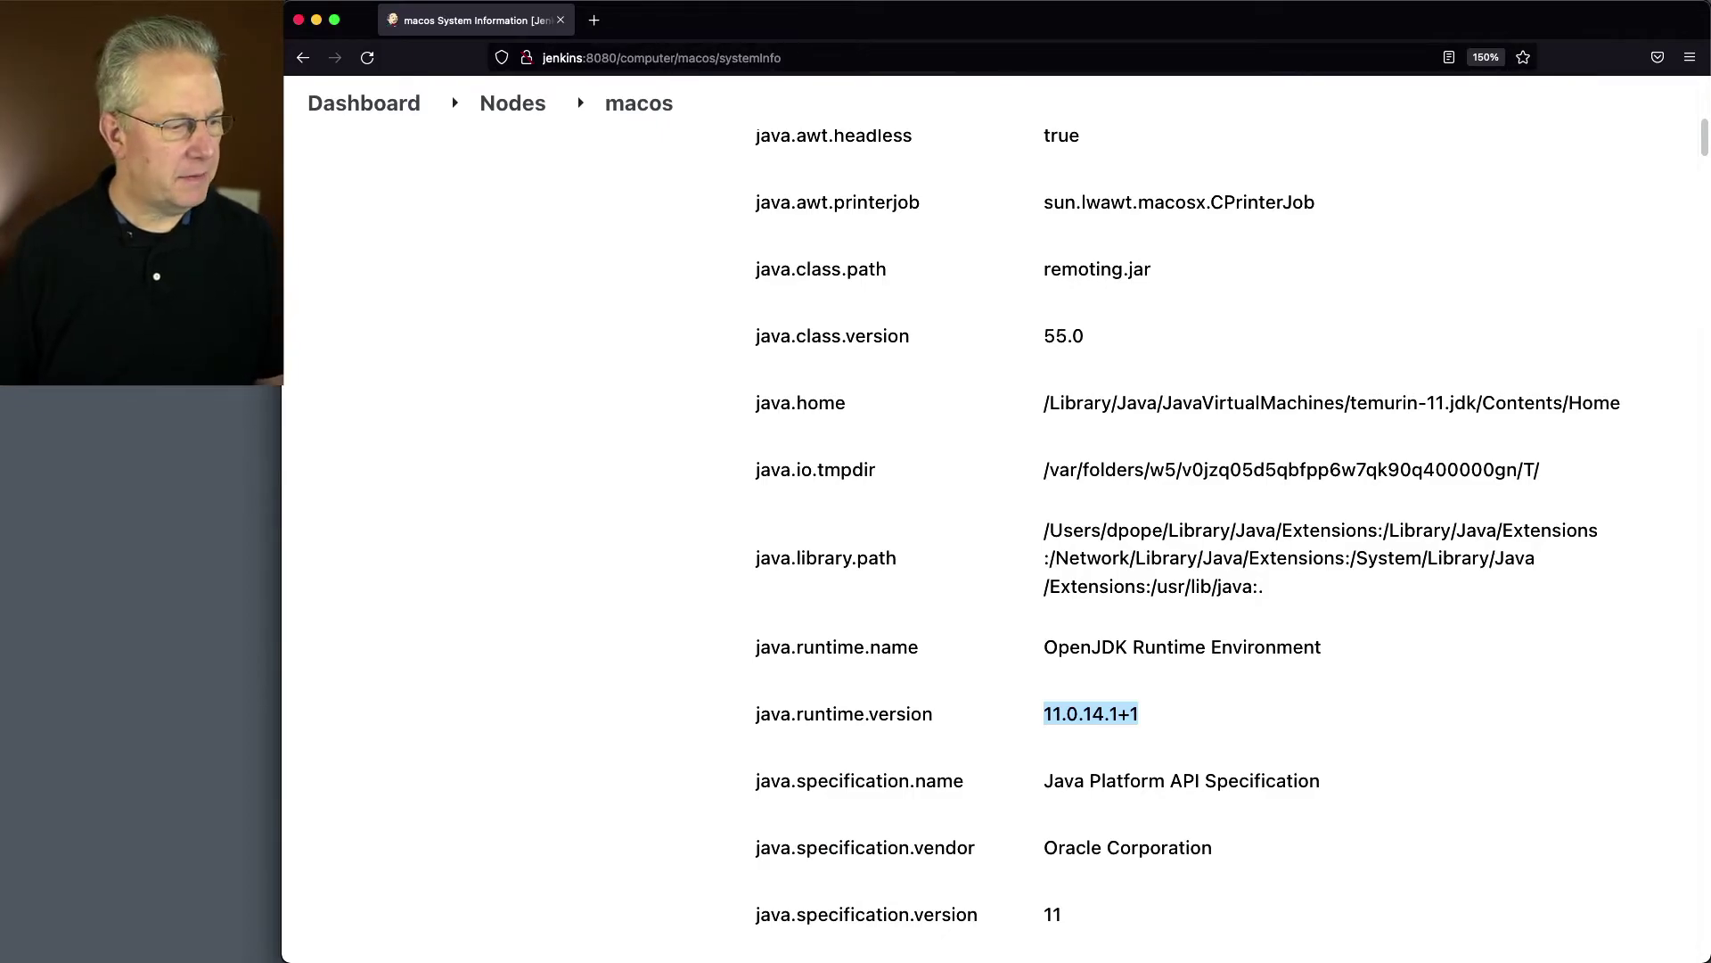
{"action": "key", "text": "super+Tab"}
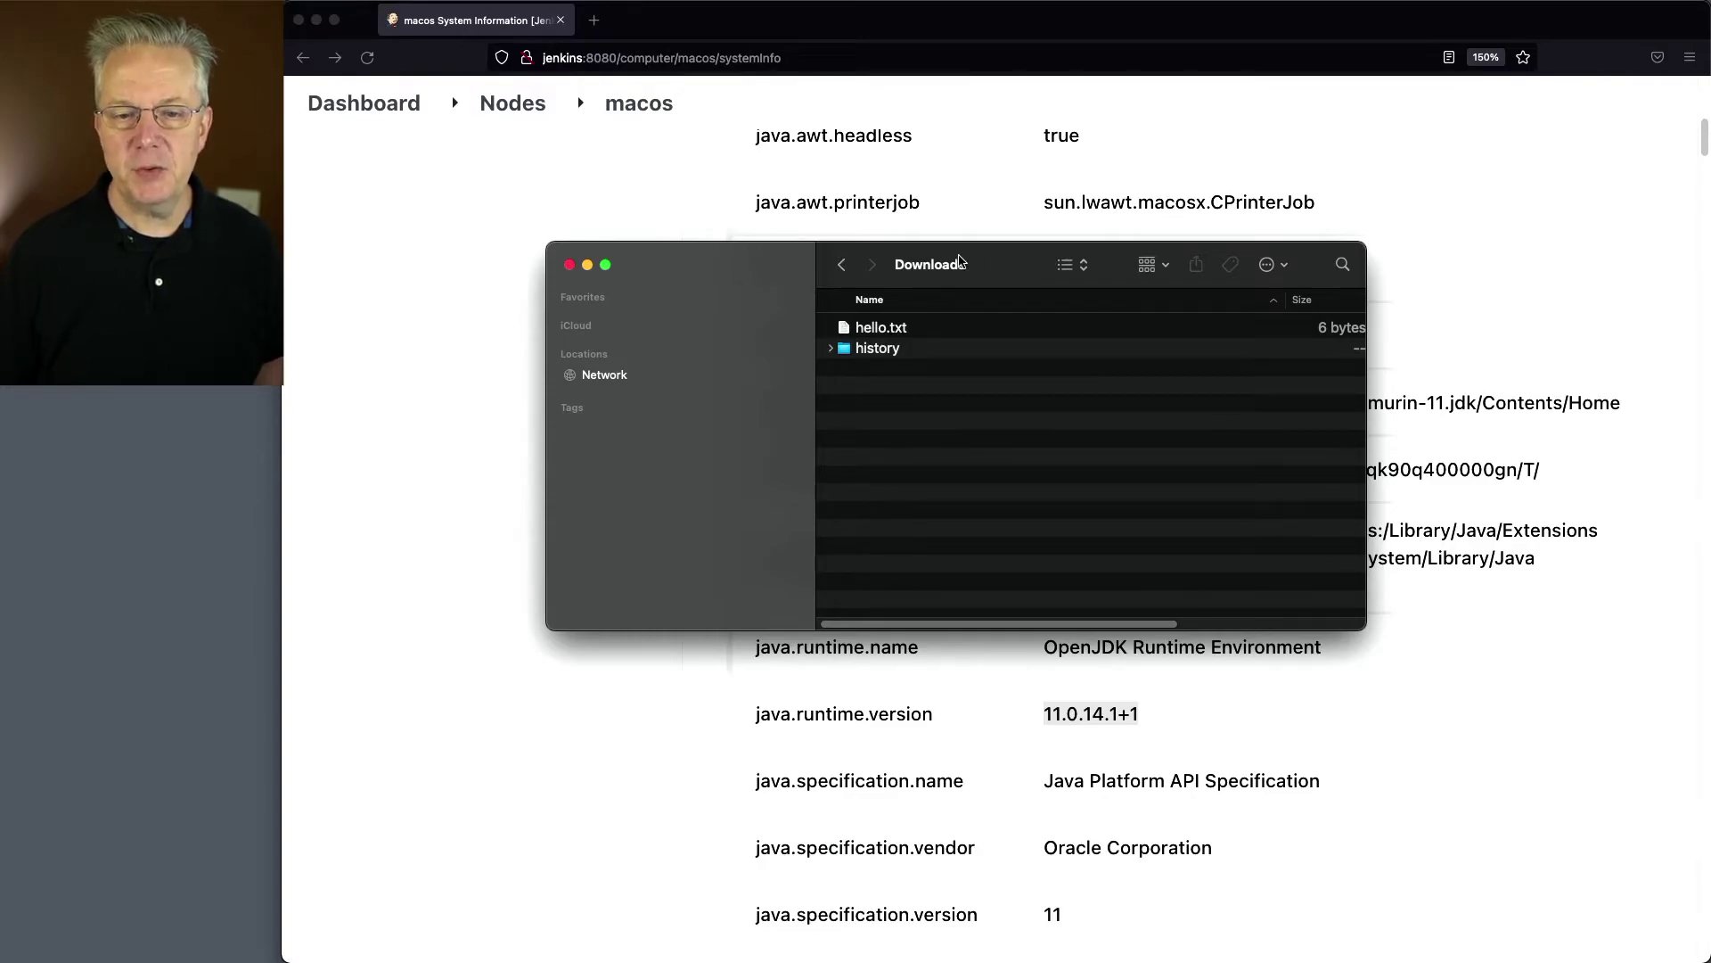
Step: Read hello.txt from Downloads, close it, and return to the Jenkins browser window
{"action": "double_click", "coordinate": [922, 330]}
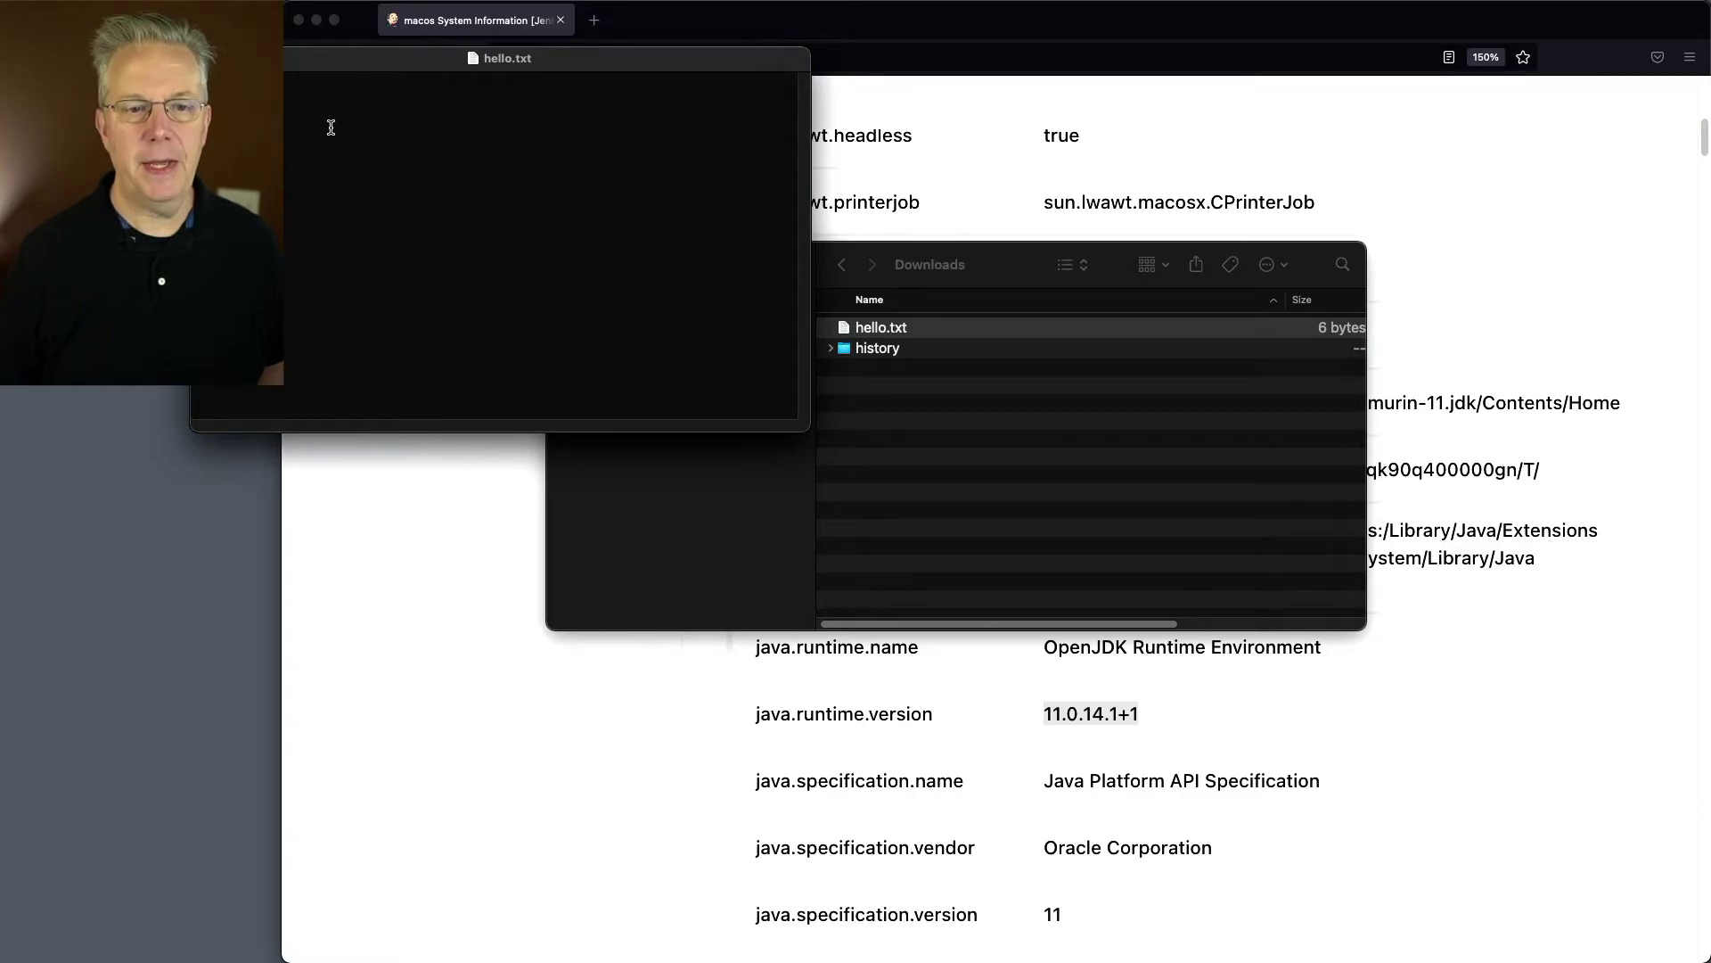
{"action": "key", "text": "super+w"}
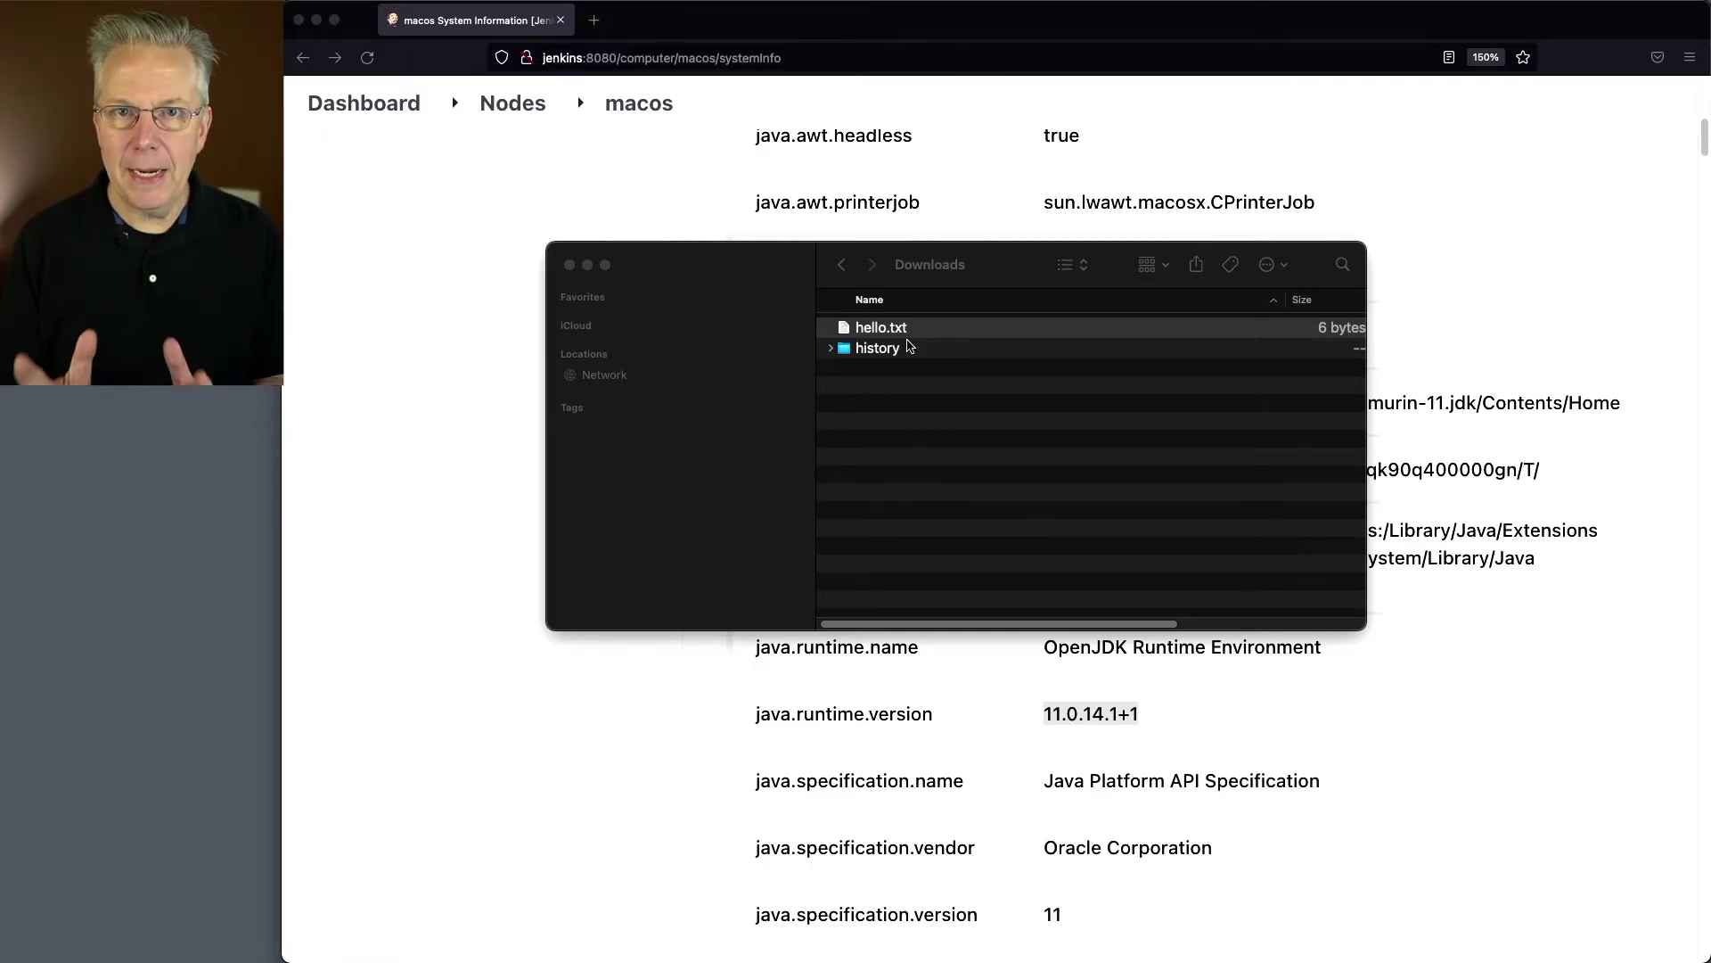
{"action": "left_click", "coordinate": [572, 190]}
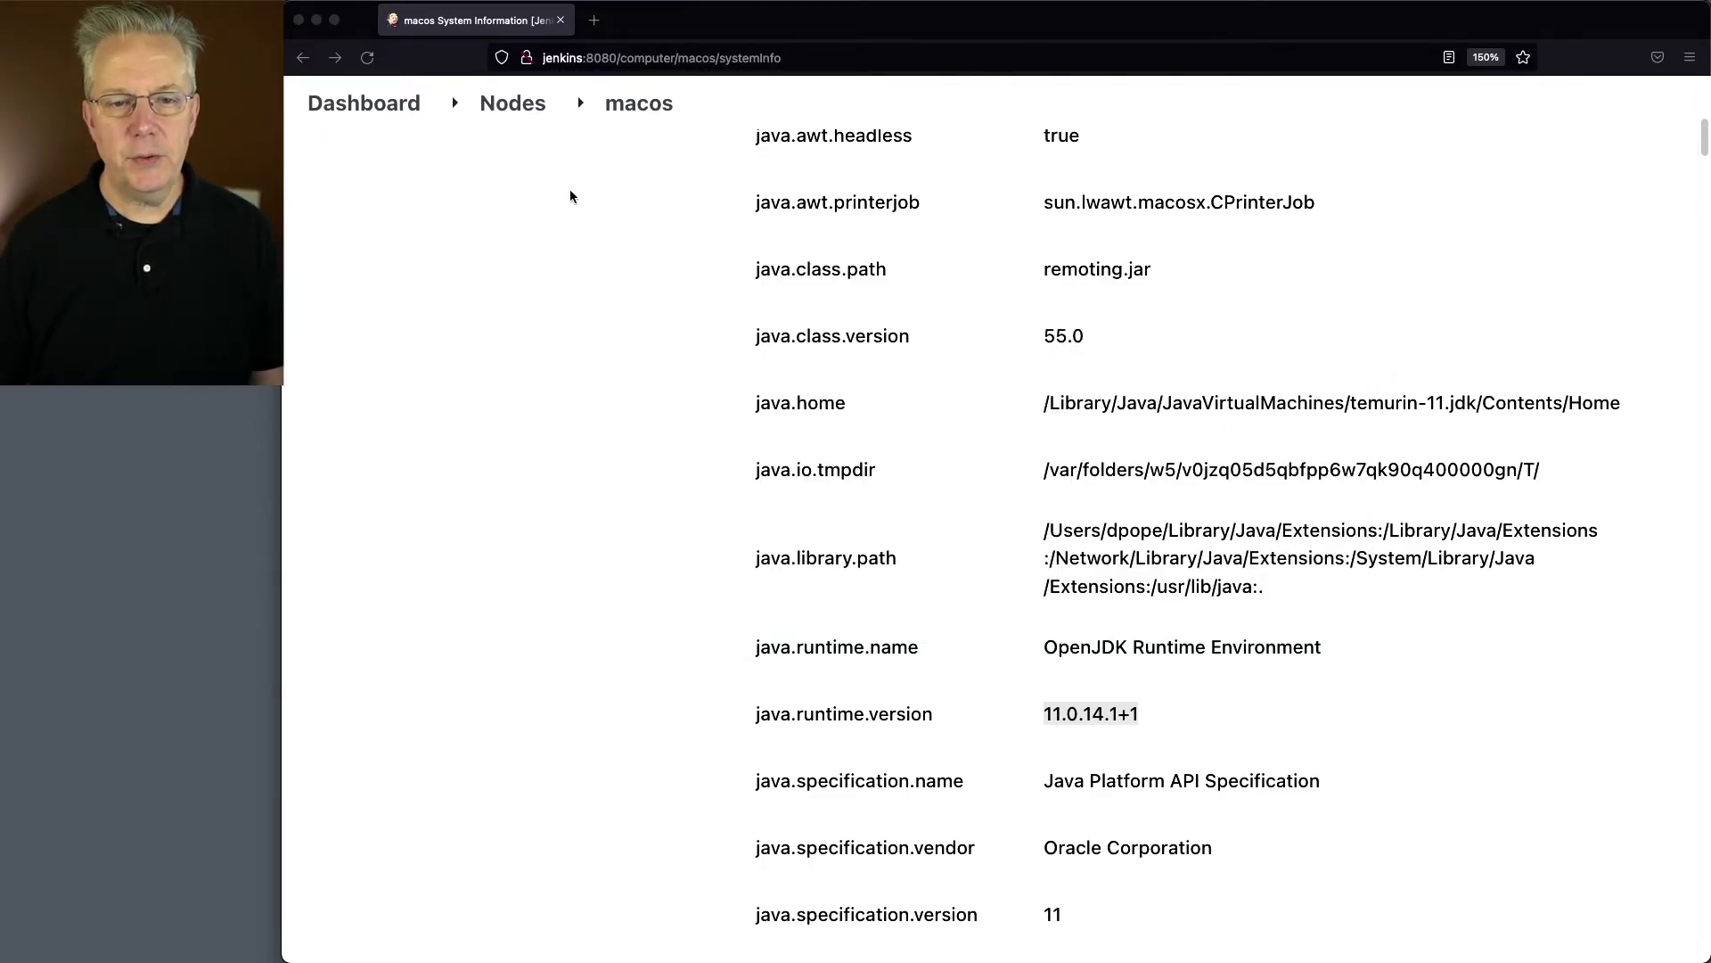
Step: Create a new Pipeline item named test
{"action": "left_click", "coordinate": [367, 107]}
{"action": "left_click", "coordinate": [412, 268]}
{"action": "type", "text": "test"}
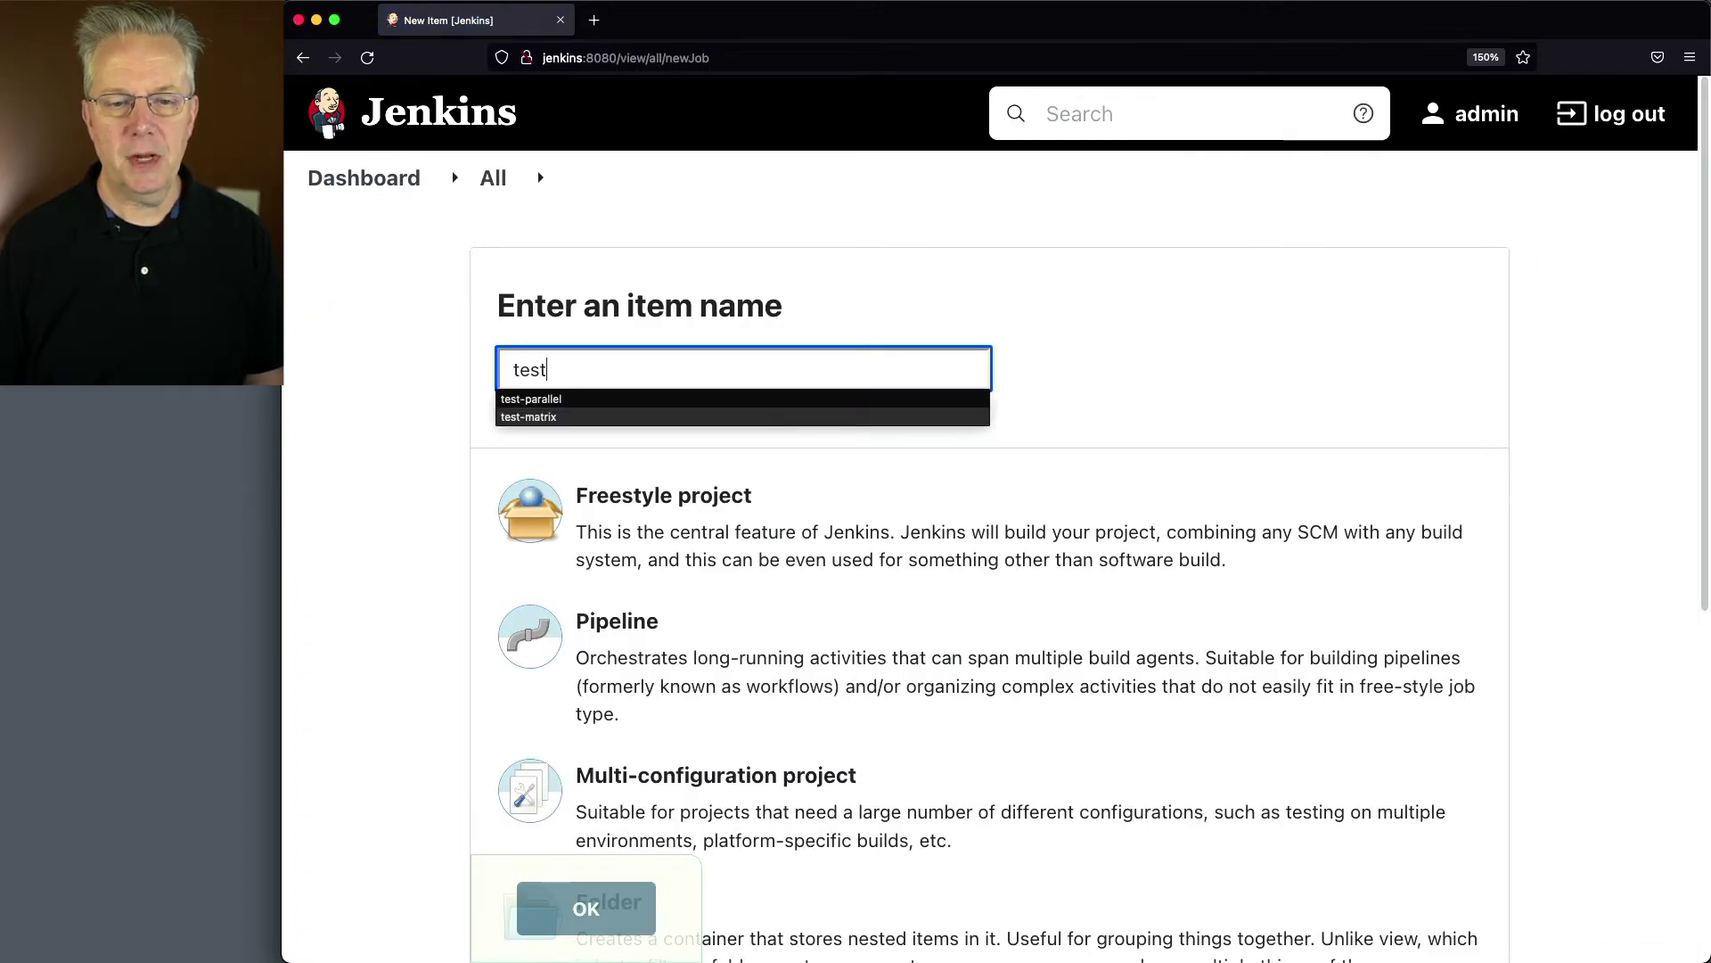
{"action": "key", "text": "Tab"}
{"action": "left_click", "coordinate": [670, 652]}
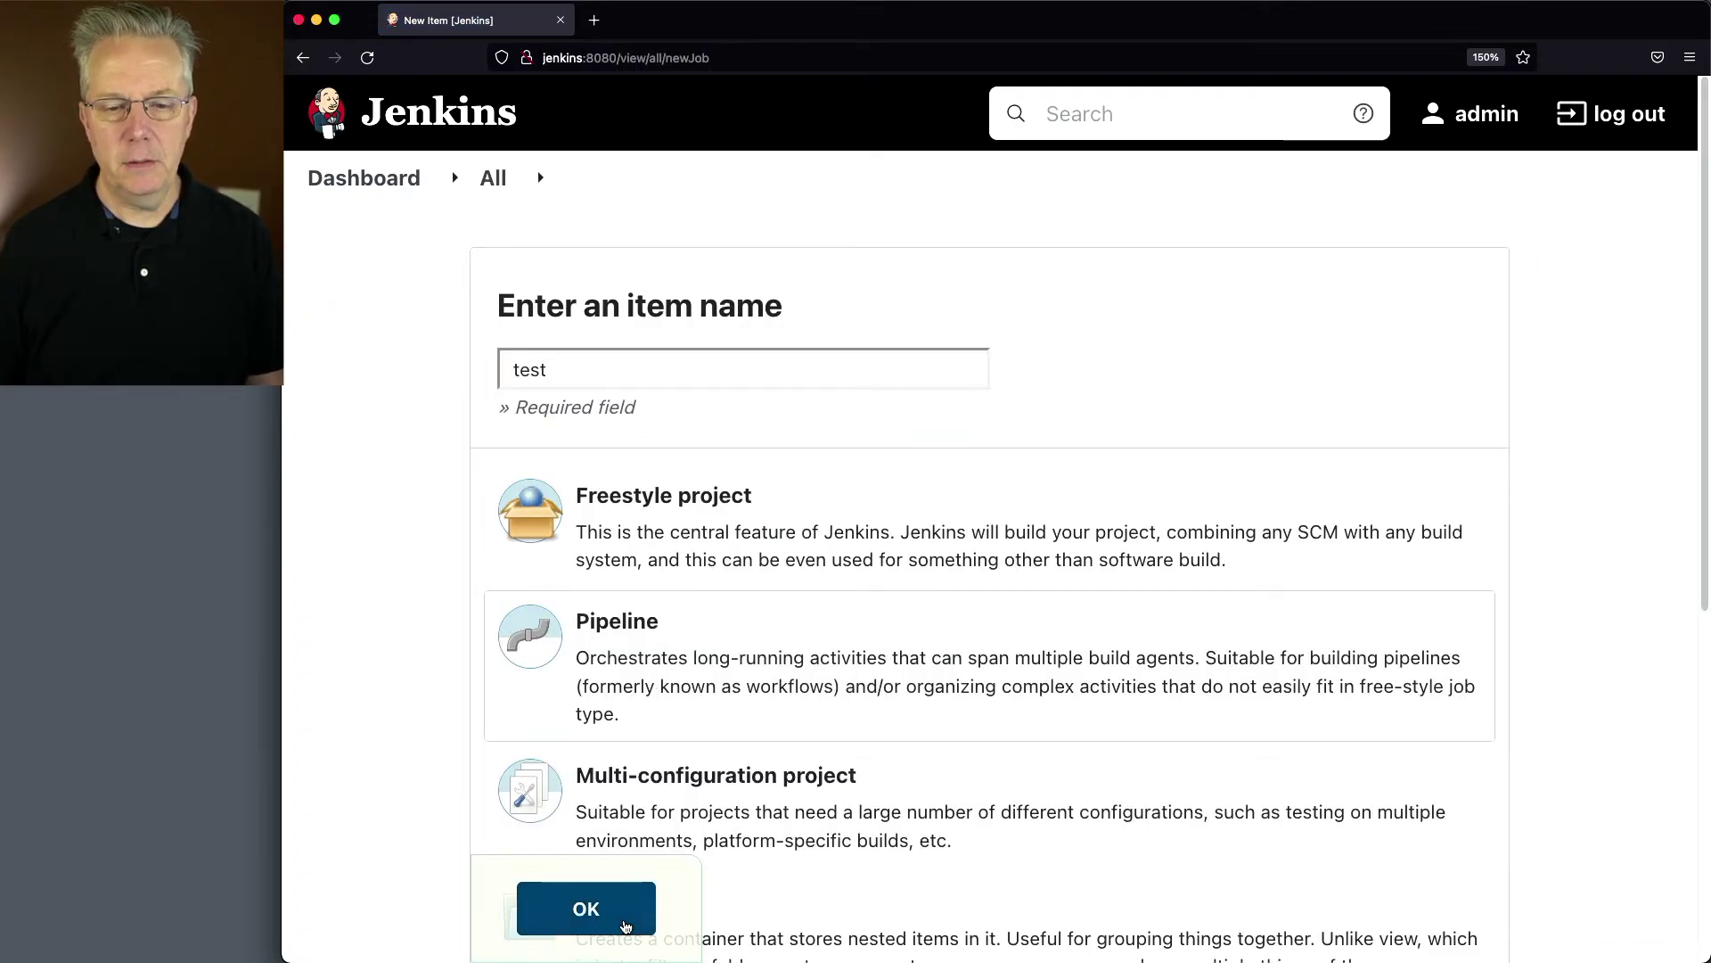
{"action": "left_click", "coordinate": [585, 908]}
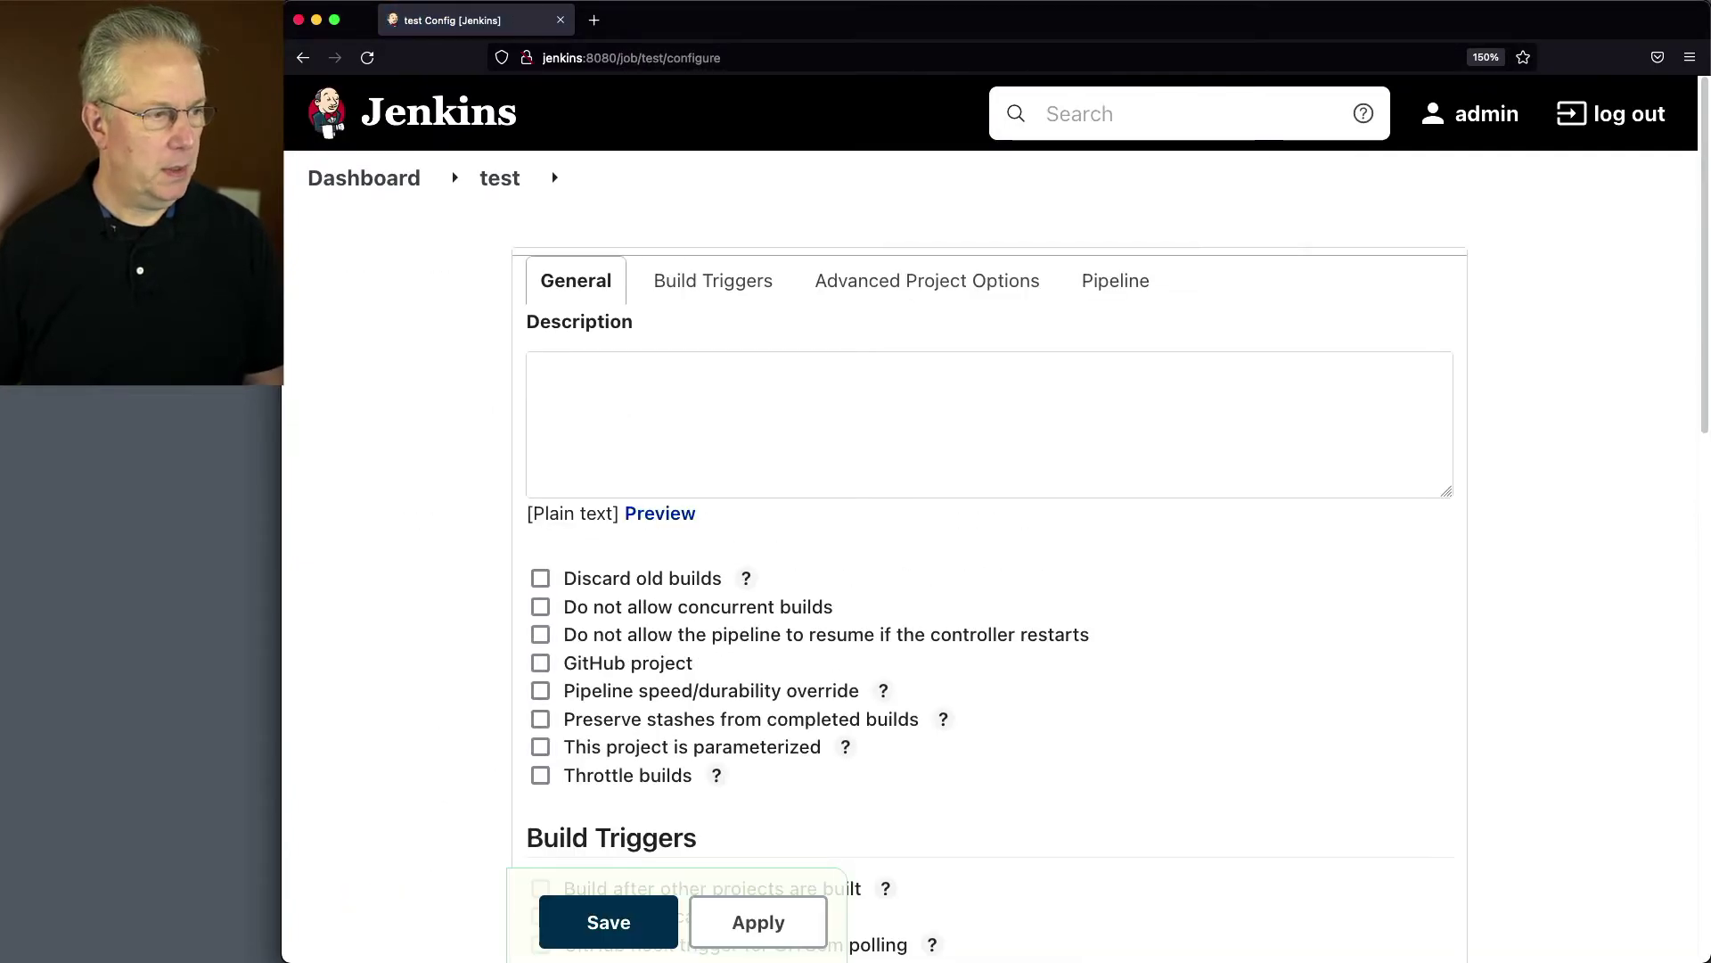
Step: Paste the script listing Downloads and printing hello.txt on macos, then save the job
{"action": "key", "text": "super+Tab"}
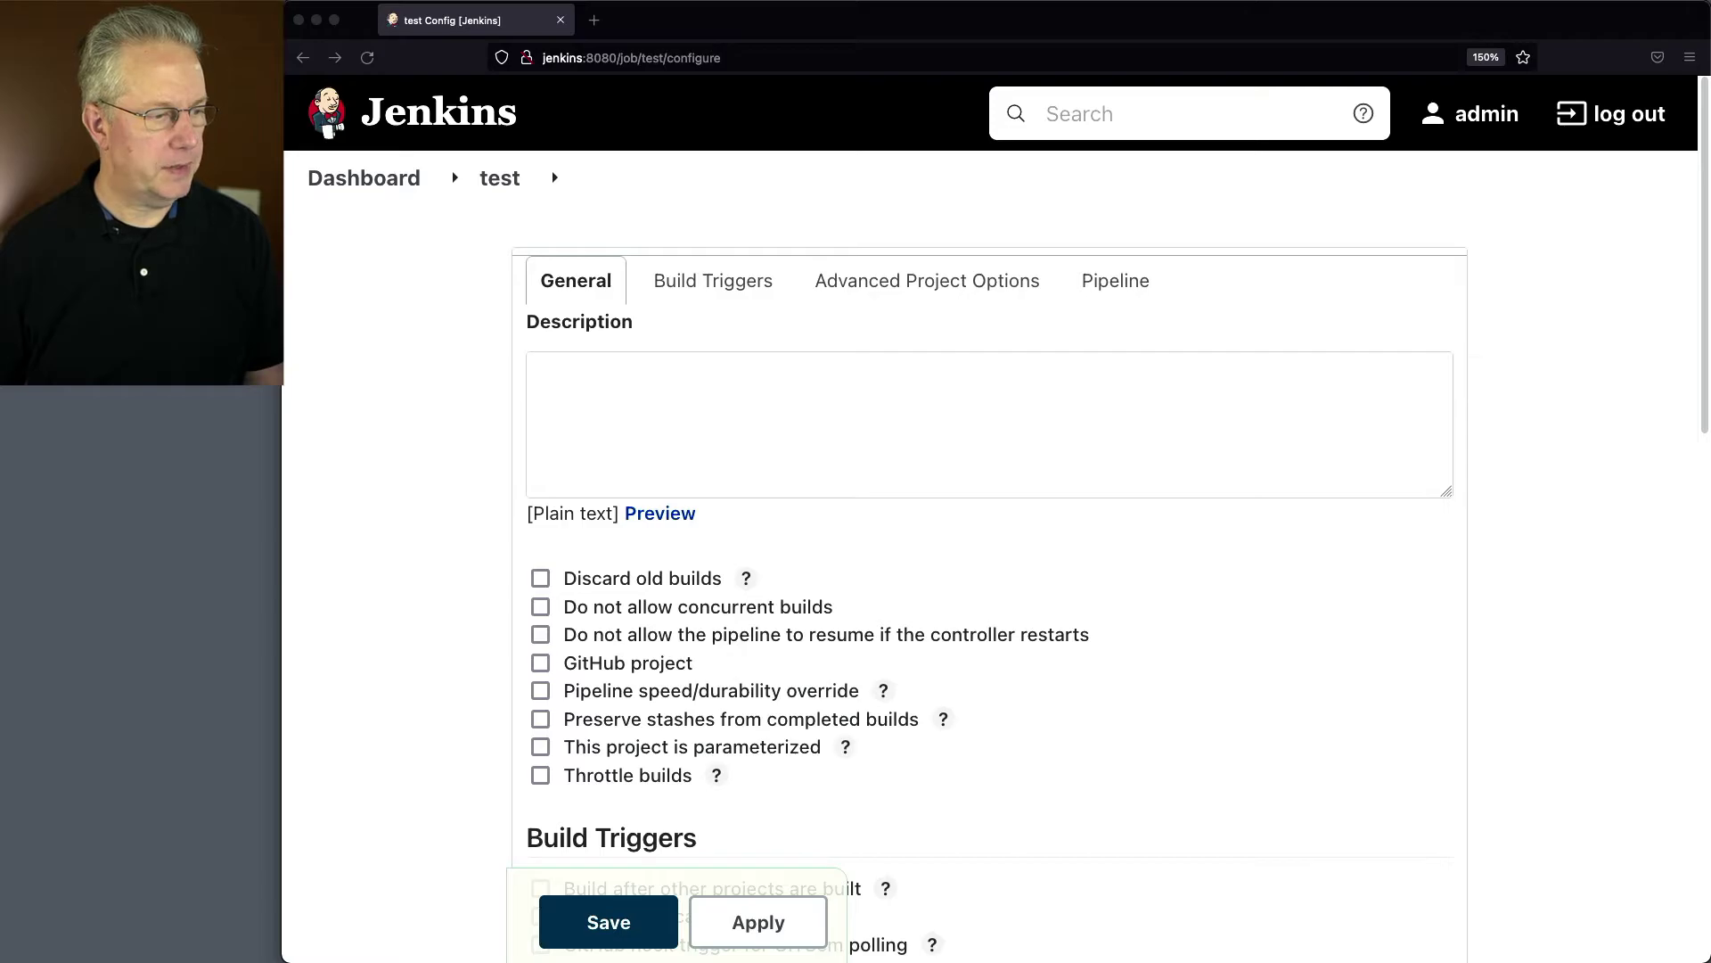
{"action": "scroll", "coordinate": [726, 546], "scroll_direction": "down", "scroll_amount": 10}
{"action": "left_click", "coordinate": [744, 724]}
{"action": "type", "text": "pipeline {     agent {label 'macos'}      stages {         stage('Hello') {             steps {                 sh 'ls -l /Users/dpope/Downloads'                 sh 'cat /Users/dpope/Downloads/hello.txt'             }         }     } }"}
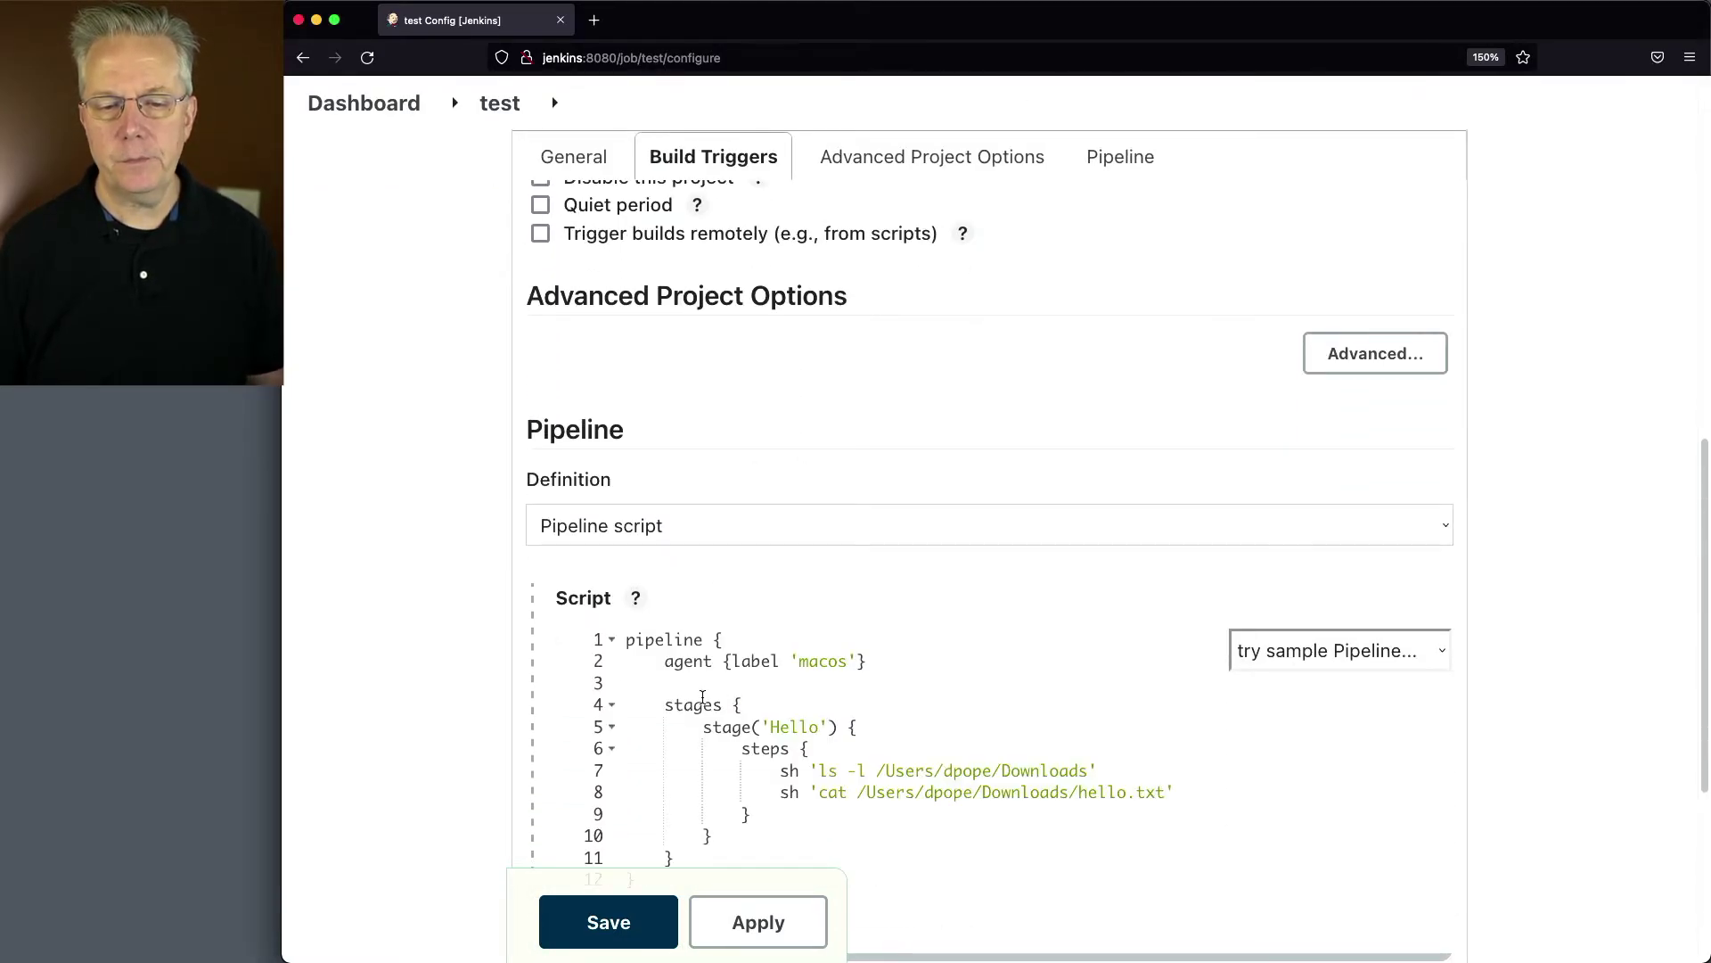
{"action": "scroll", "coordinate": [451, 644], "scroll_direction": "down", "scroll_amount": 5}
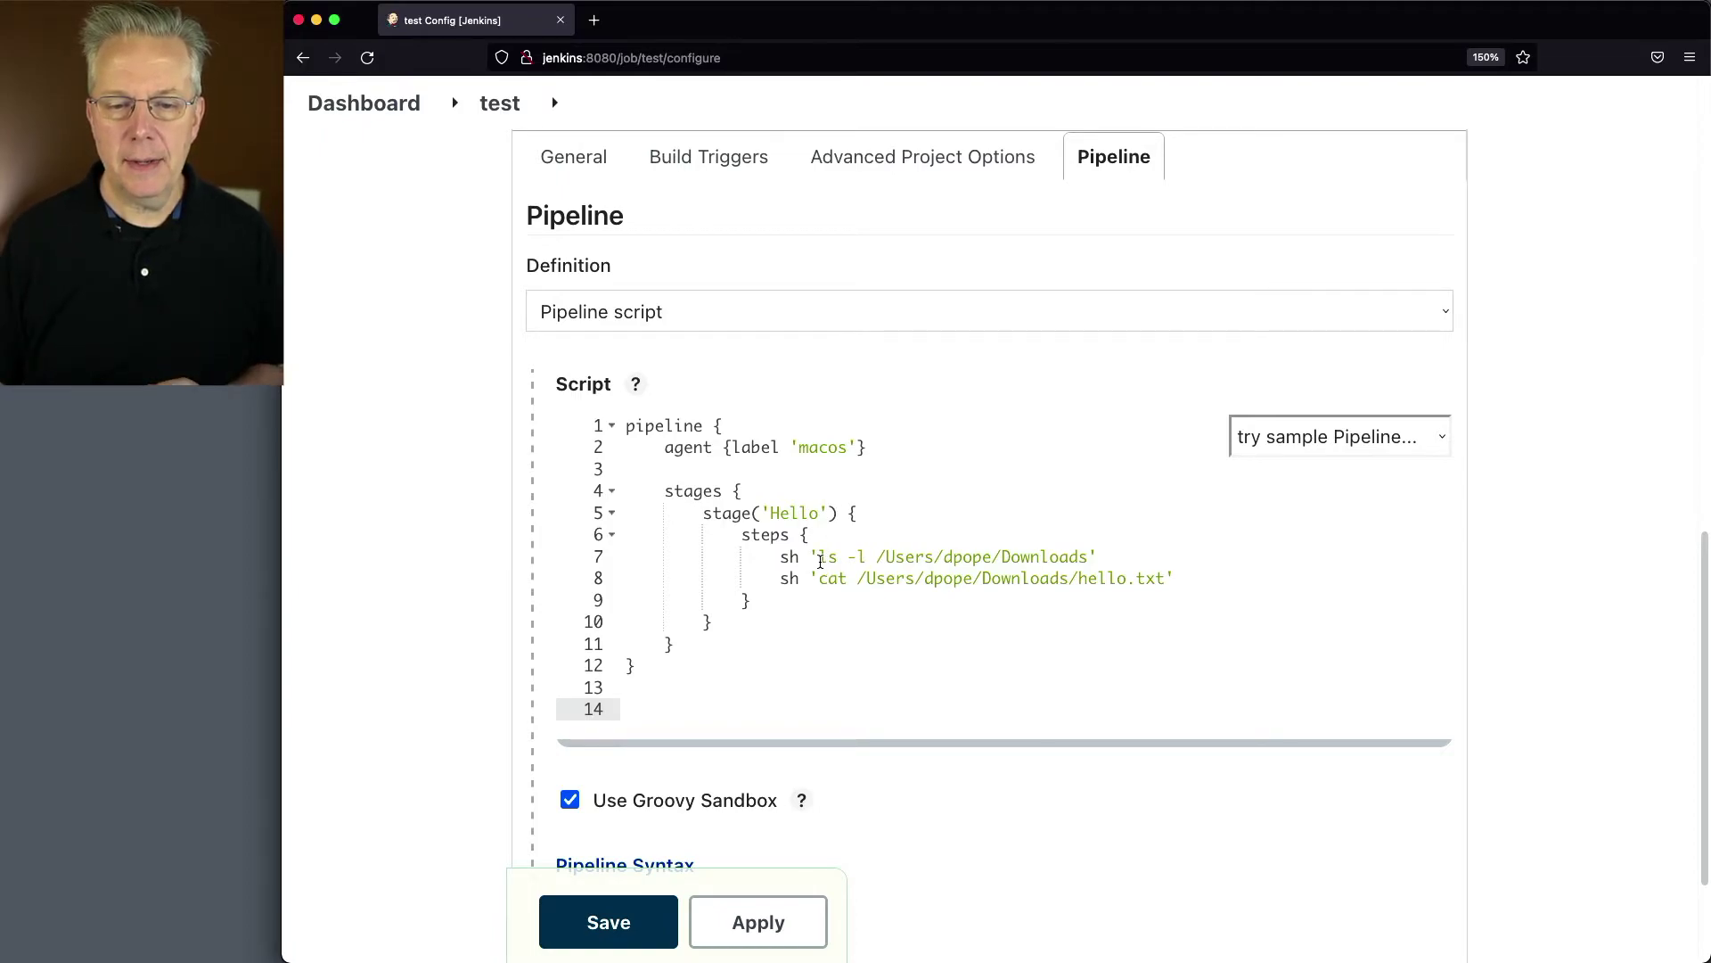
{"action": "left_click", "coordinate": [882, 558]}
{"action": "left_click_drag", "start_coordinate": [881, 558], "coordinate": [1077, 554]}
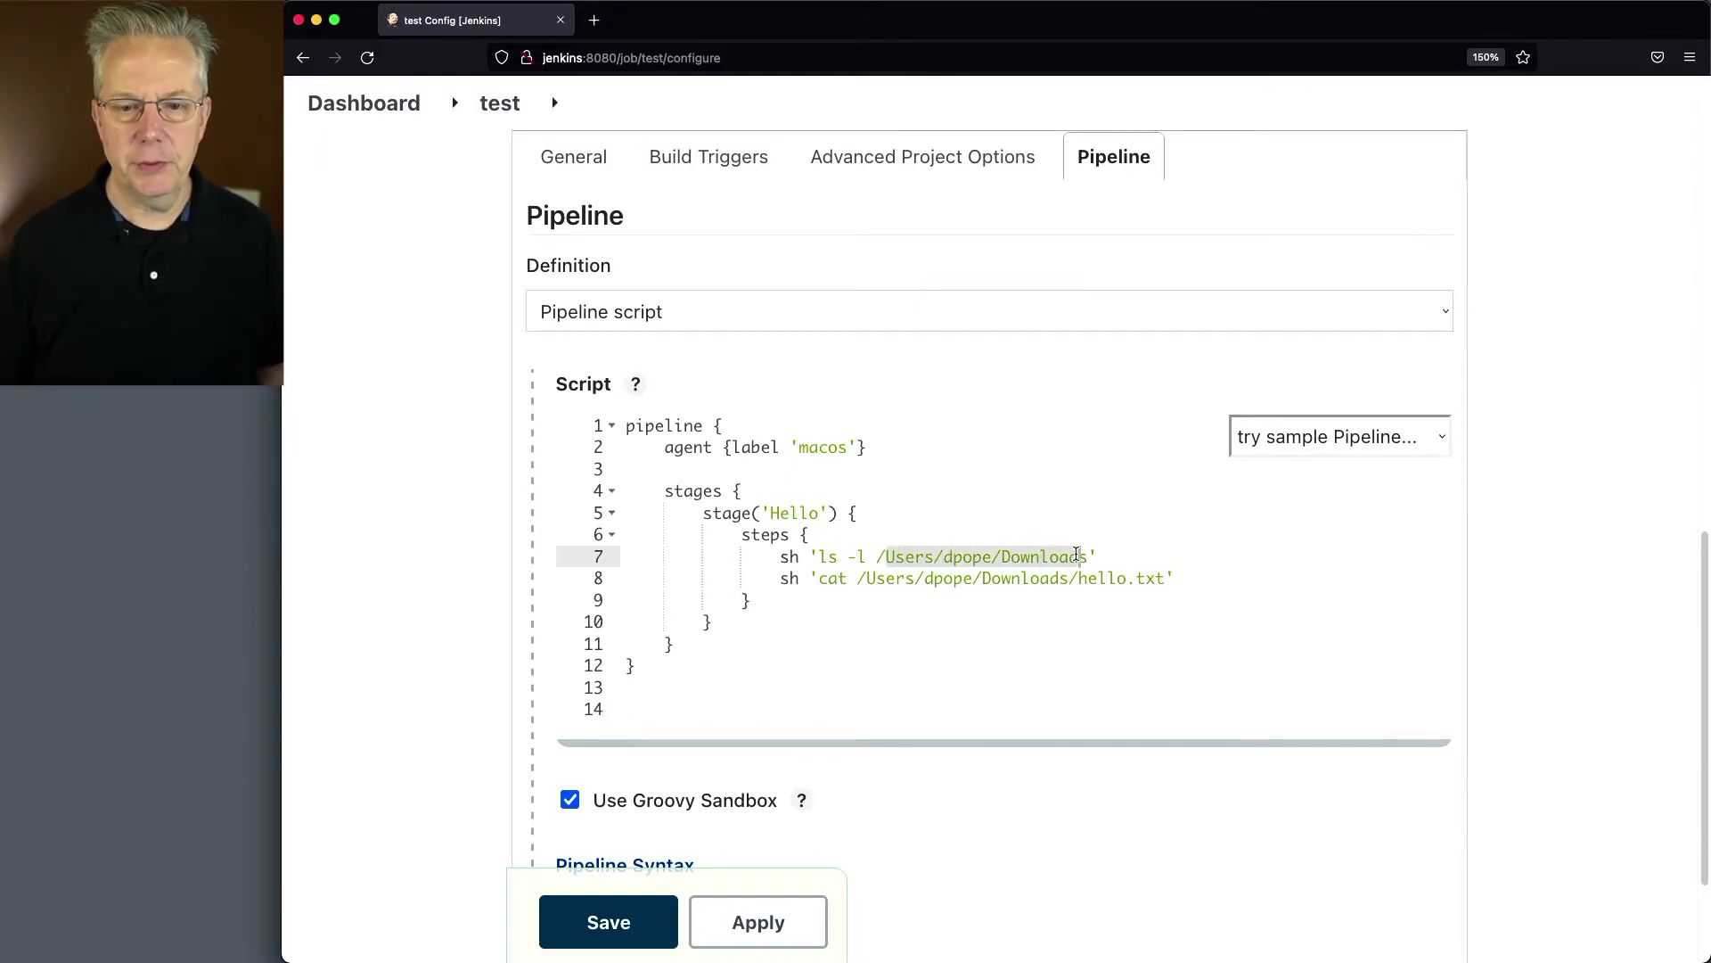
{"action": "left_click", "coordinate": [1050, 600]}
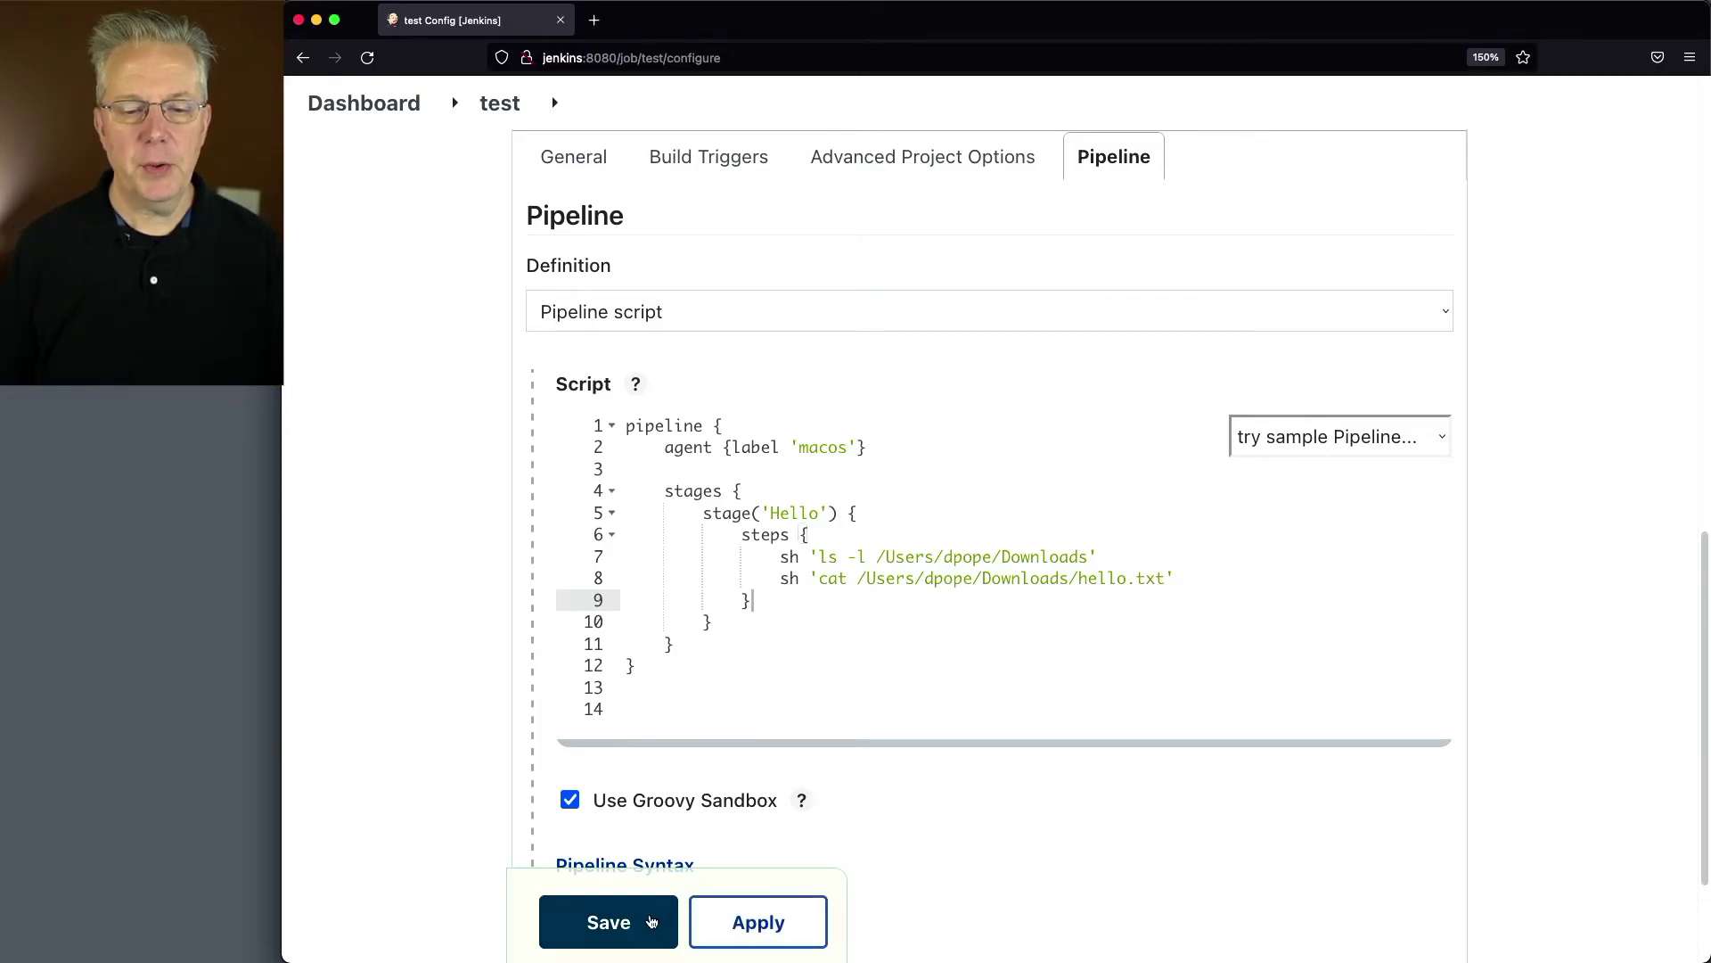
{"action": "left_click", "coordinate": [645, 922]}
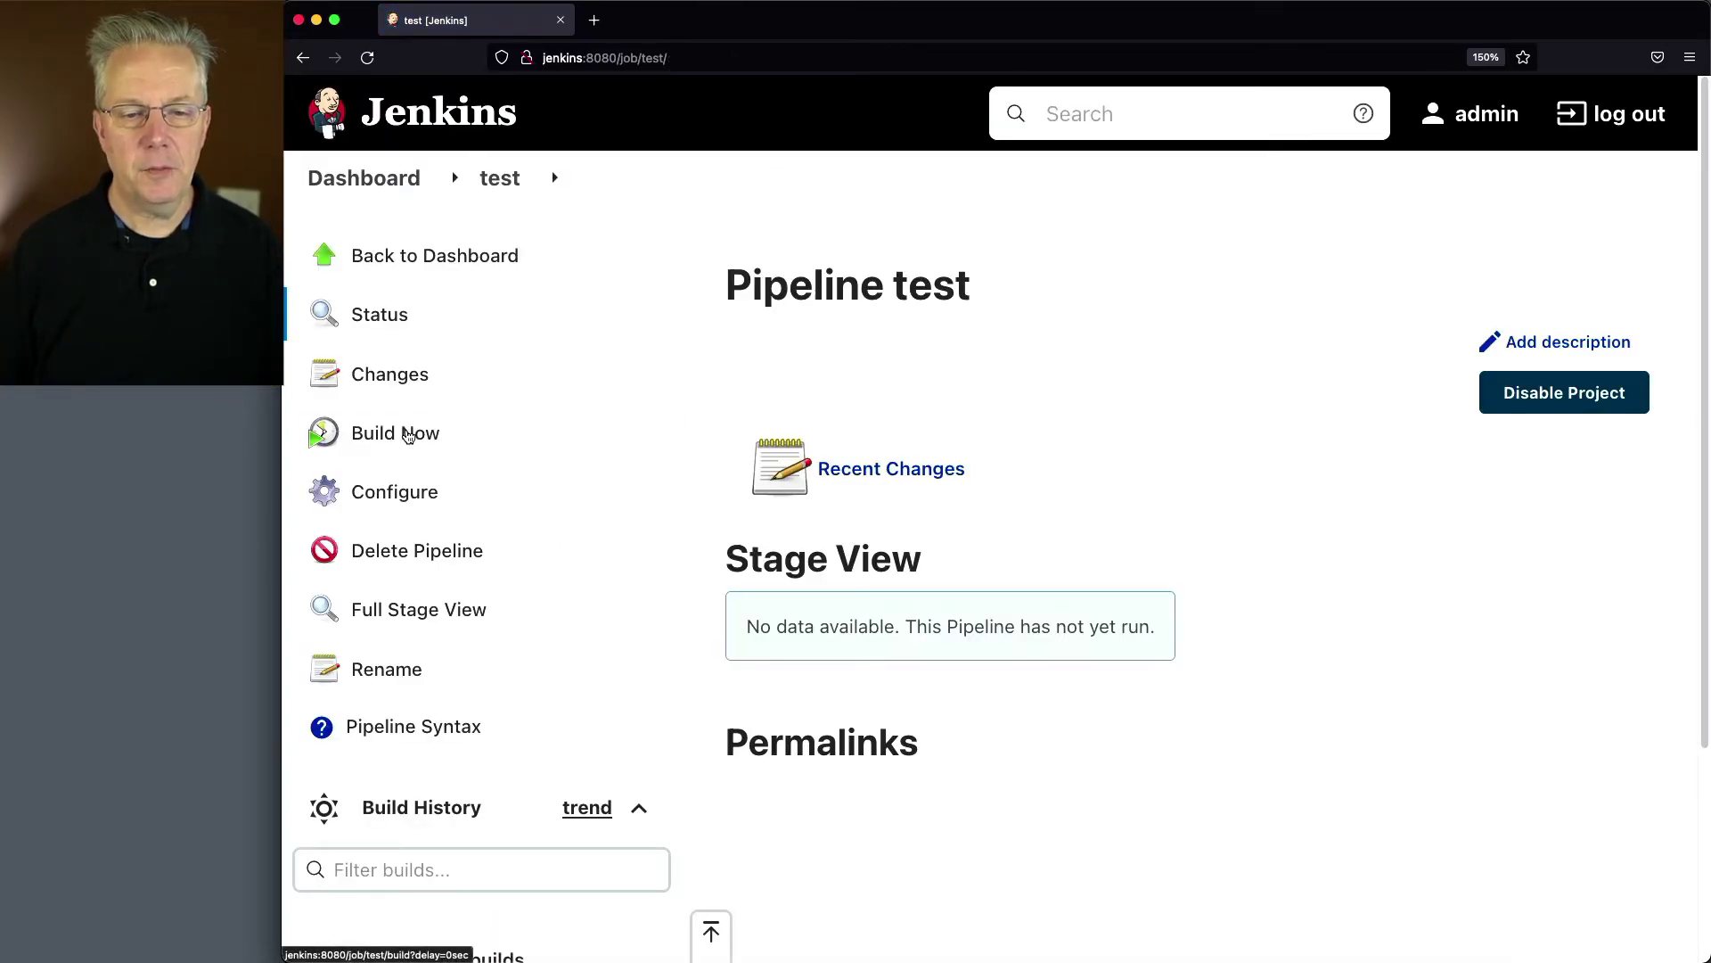
Step: Build test, highlight build #1's 'Operation not permitted' error on Downloads, and open a new terminal
{"action": "left_click", "coordinate": [408, 432]}
{"action": "scroll", "coordinate": [592, 659], "scroll_direction": "down", "scroll_amount": 5}
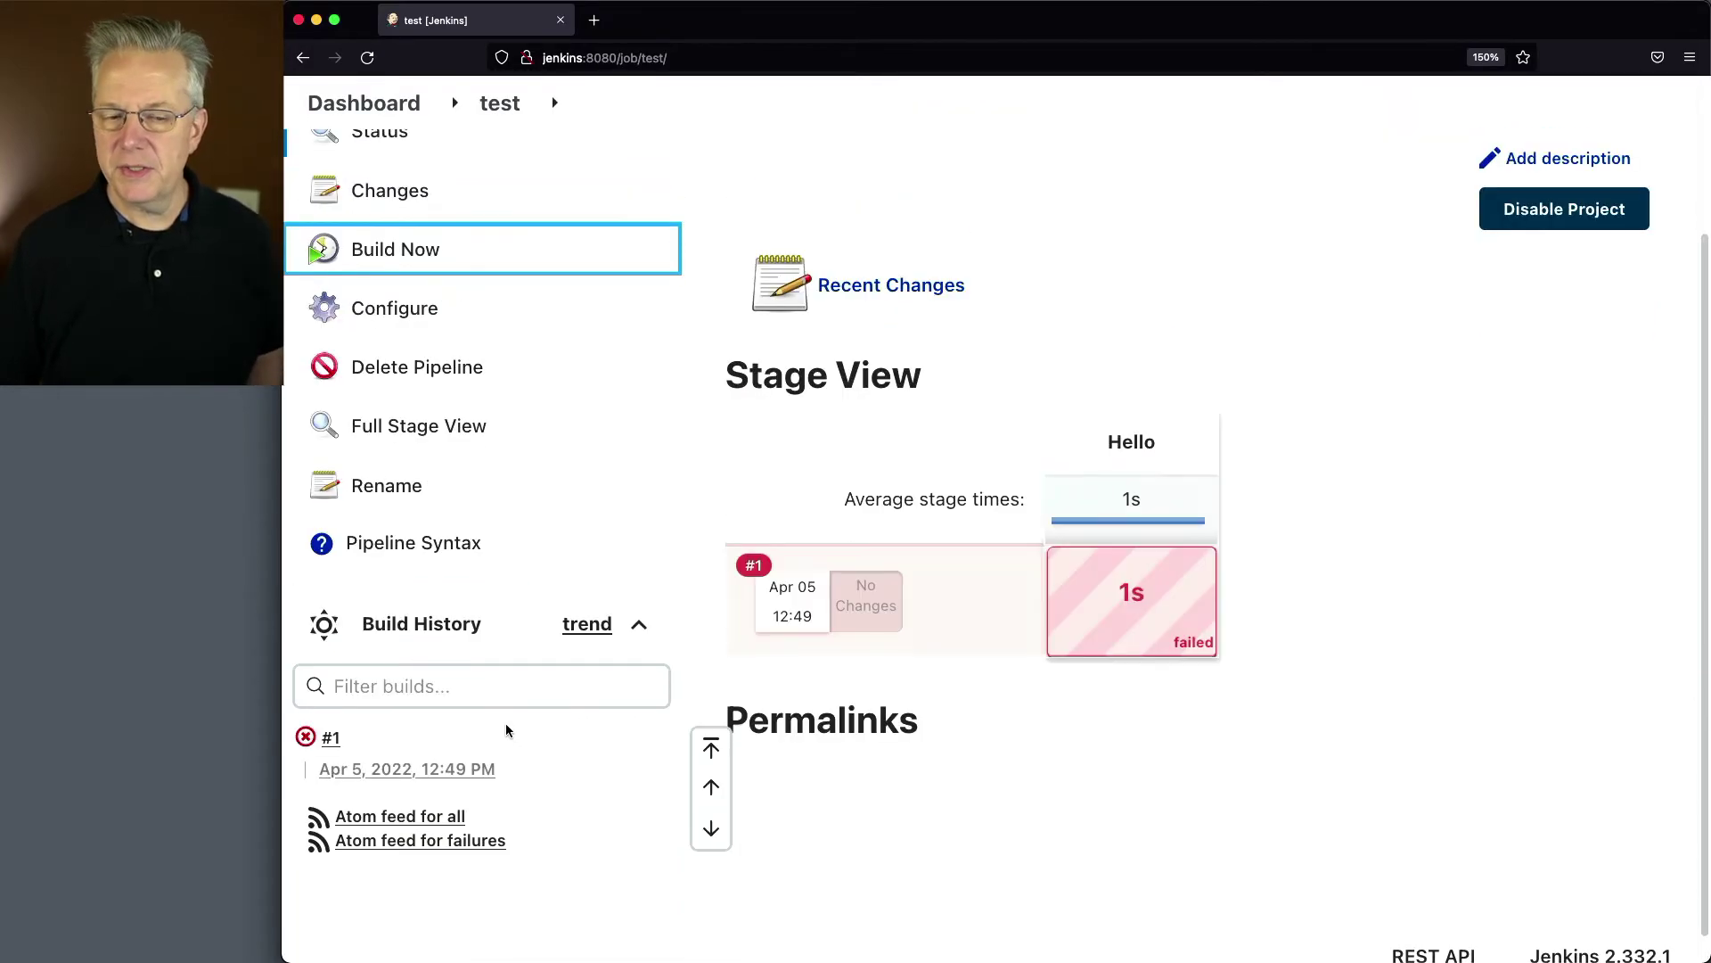
{"action": "left_click", "coordinate": [308, 737]}
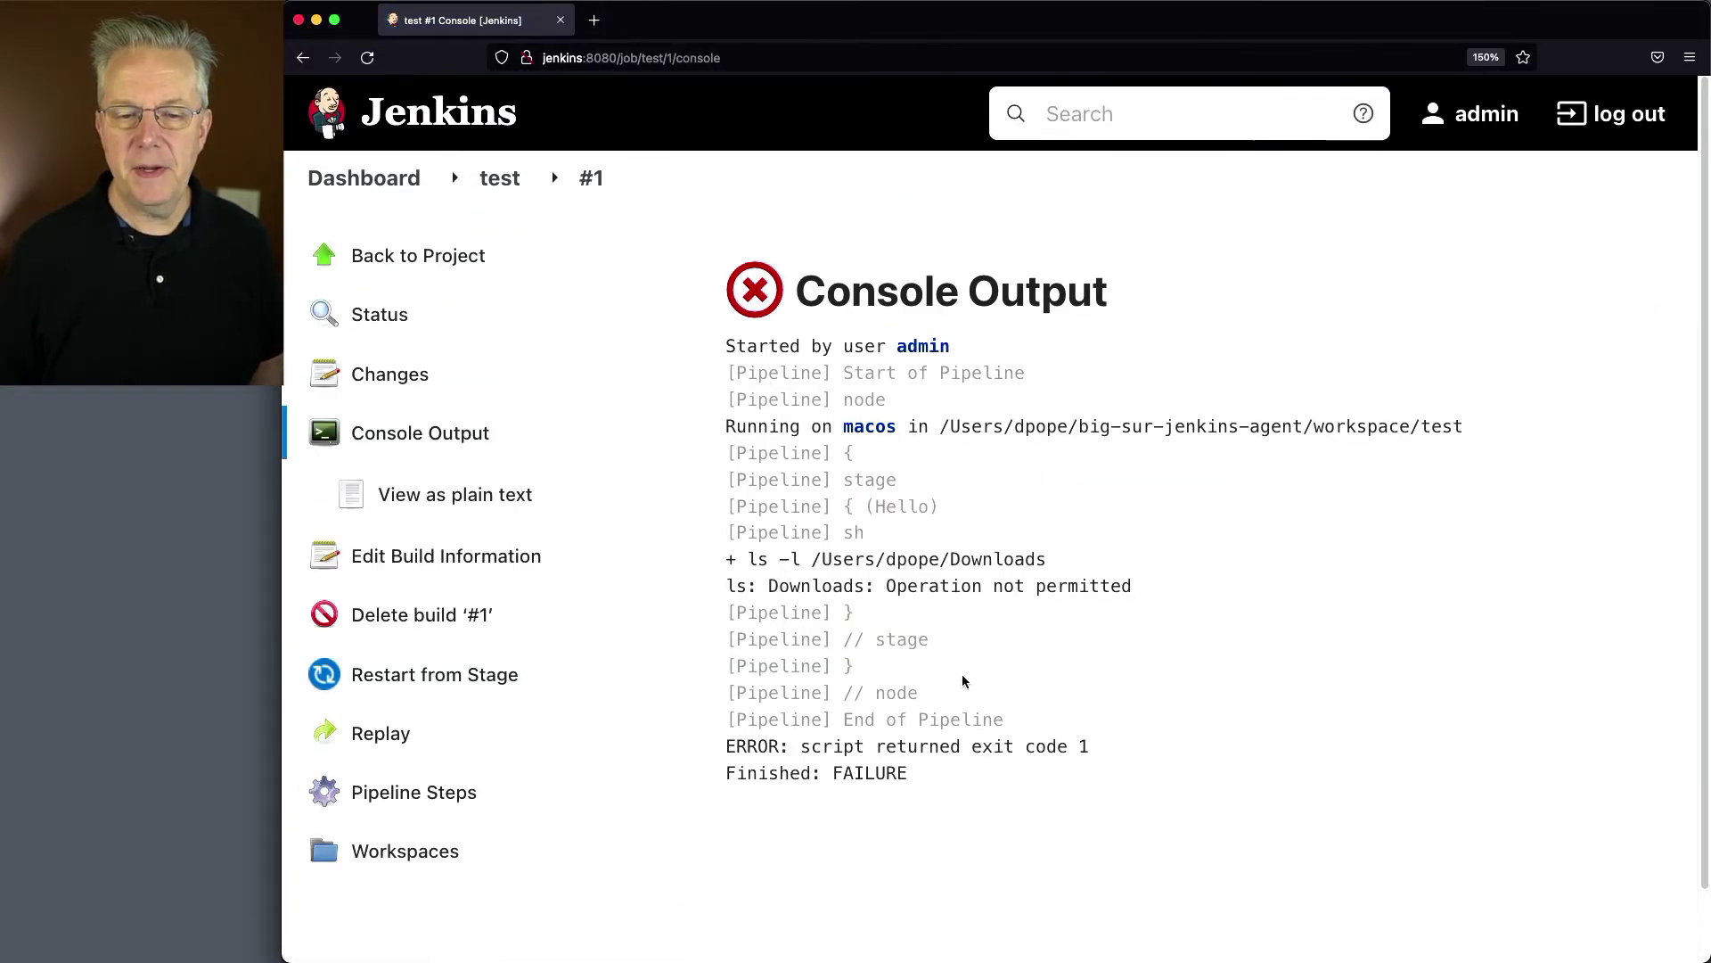
{"action": "scroll", "coordinate": [960, 677], "scroll_direction": "down", "scroll_amount": 2}
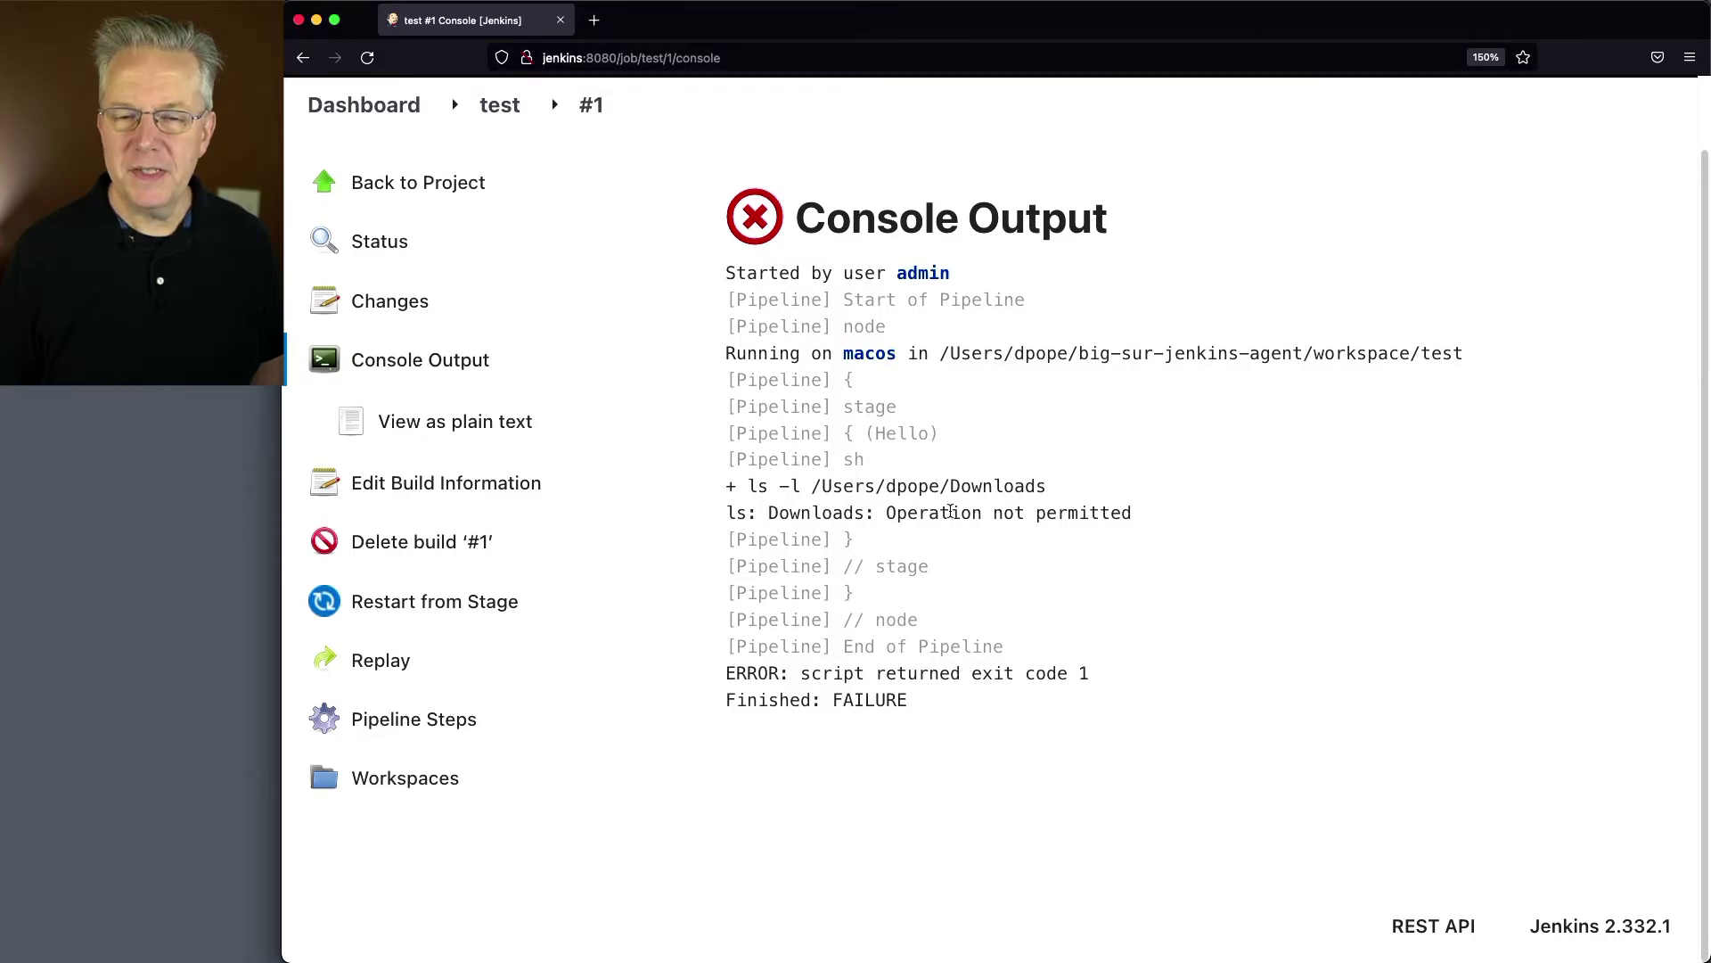
{"action": "left_click_drag", "start_coordinate": [889, 512], "coordinate": [1123, 513]}
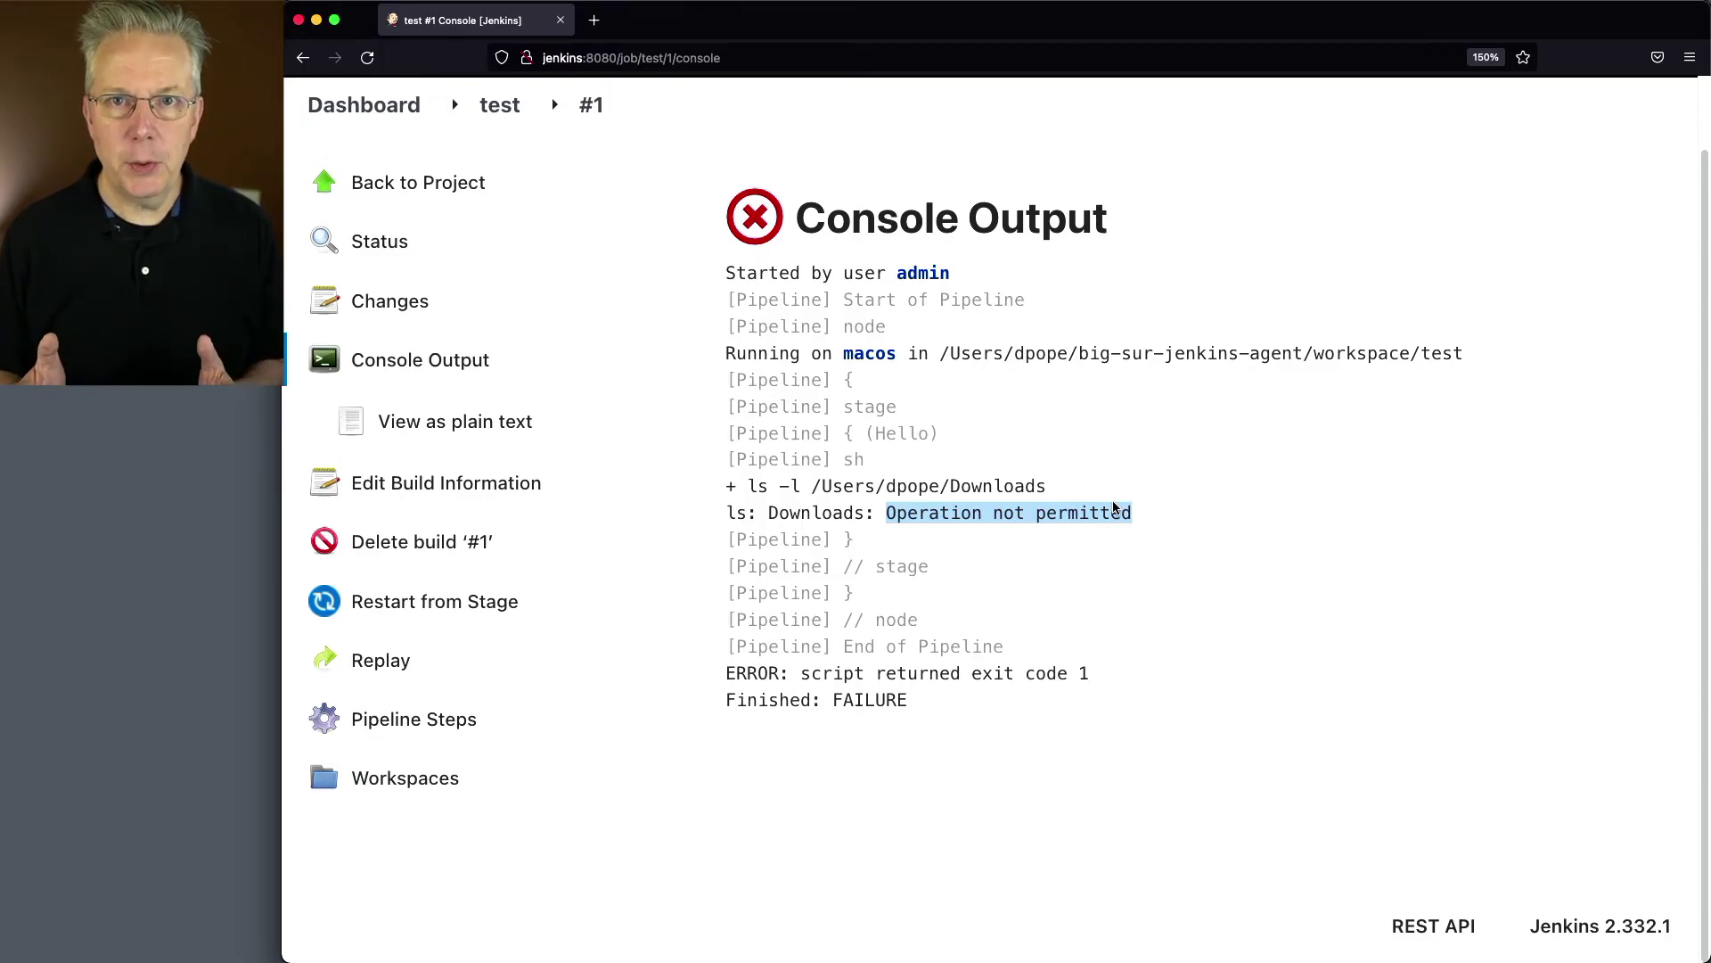
{"action": "key", "text": "super+Tab"}
{"action": "key", "text": "super+n"}
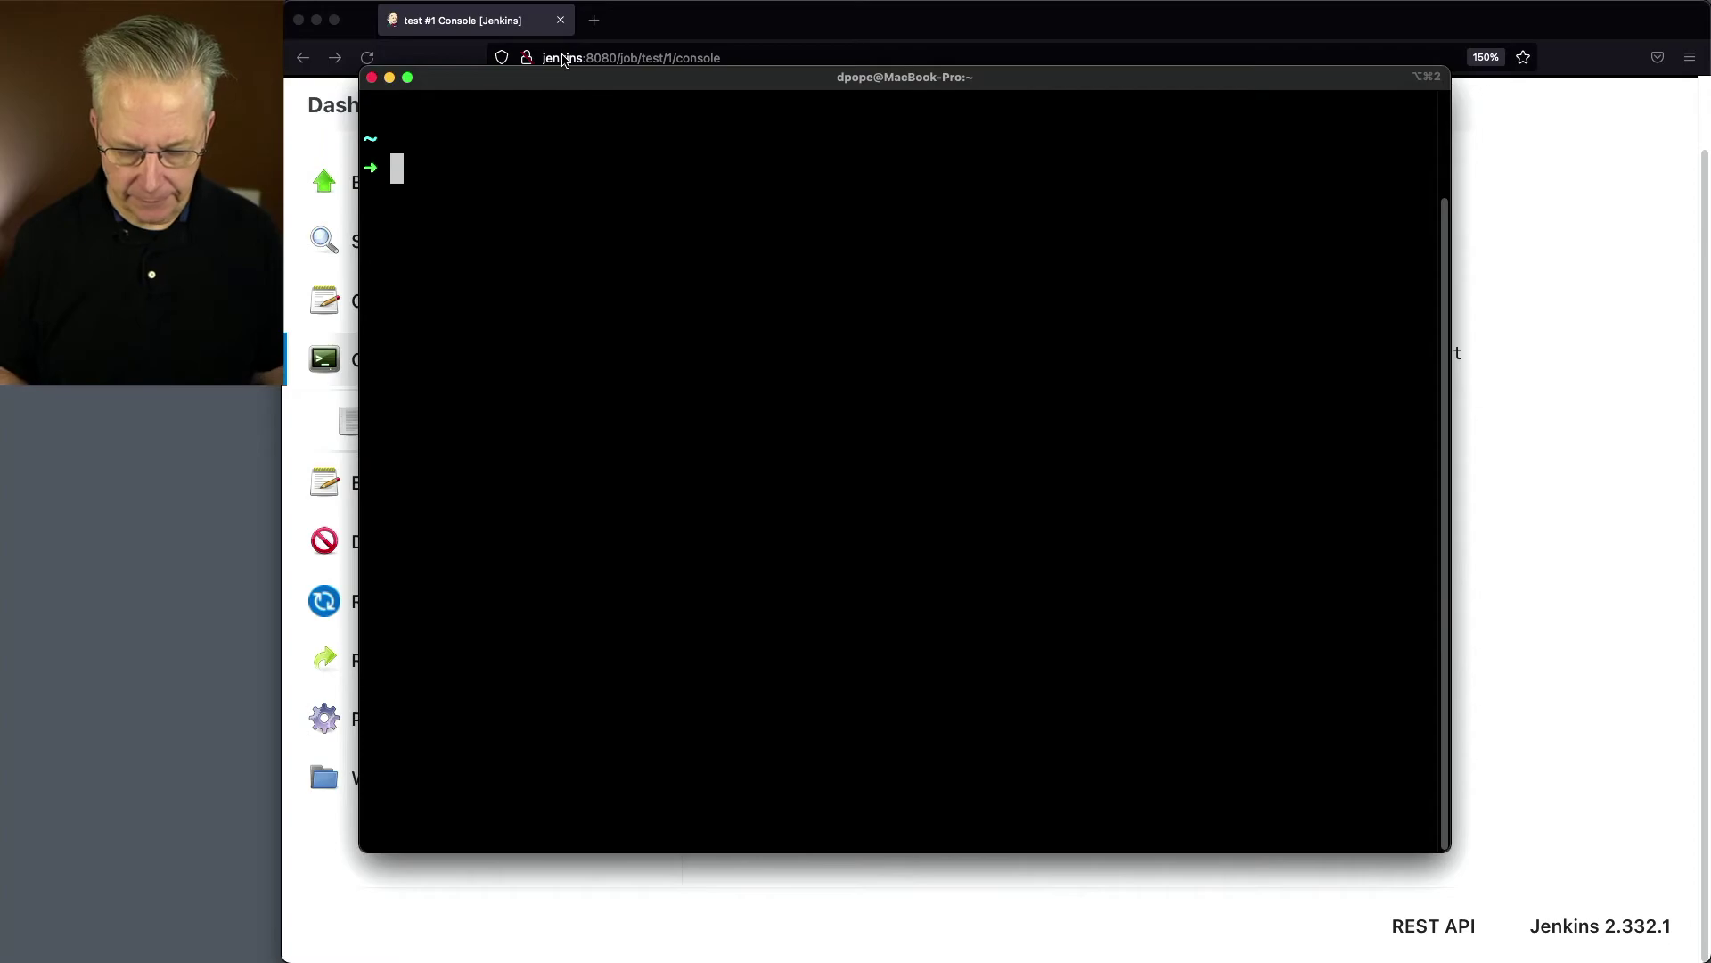
Step: SSH into 192.168.1.3 with the account password and run ls -l on Downloads, which returns Operation not permitted
{"action": "type", "text": "ssh dpope@192.168.1.3"}
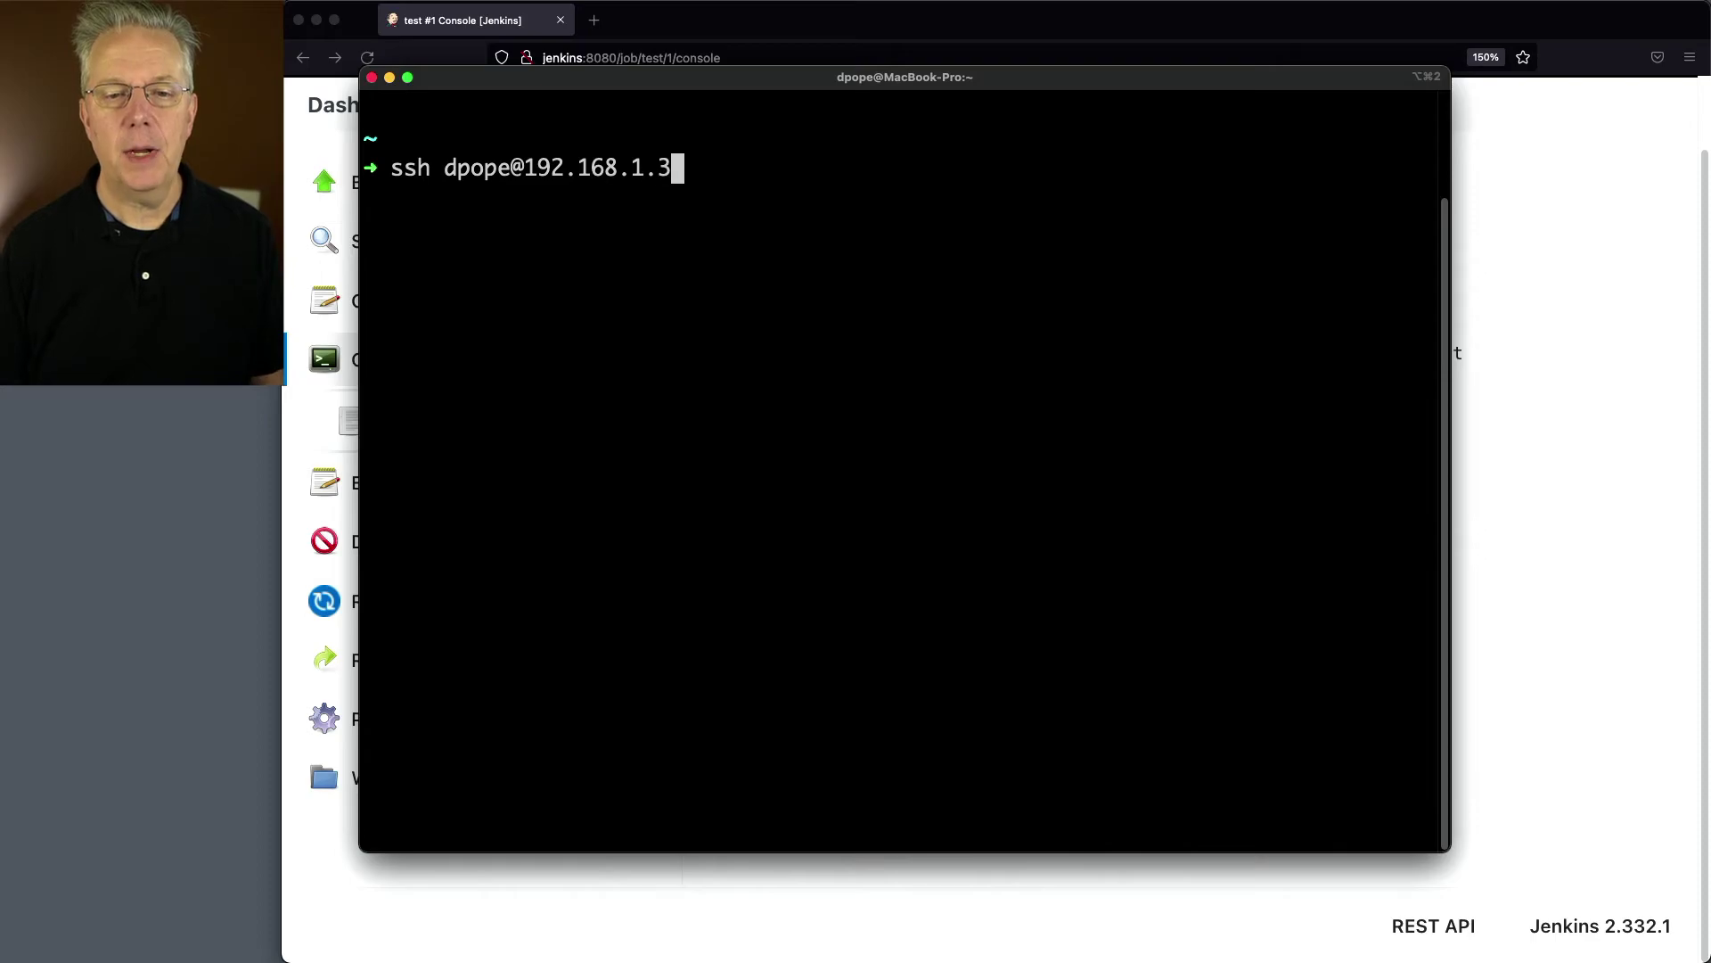
{"action": "key", "text": "Return"}
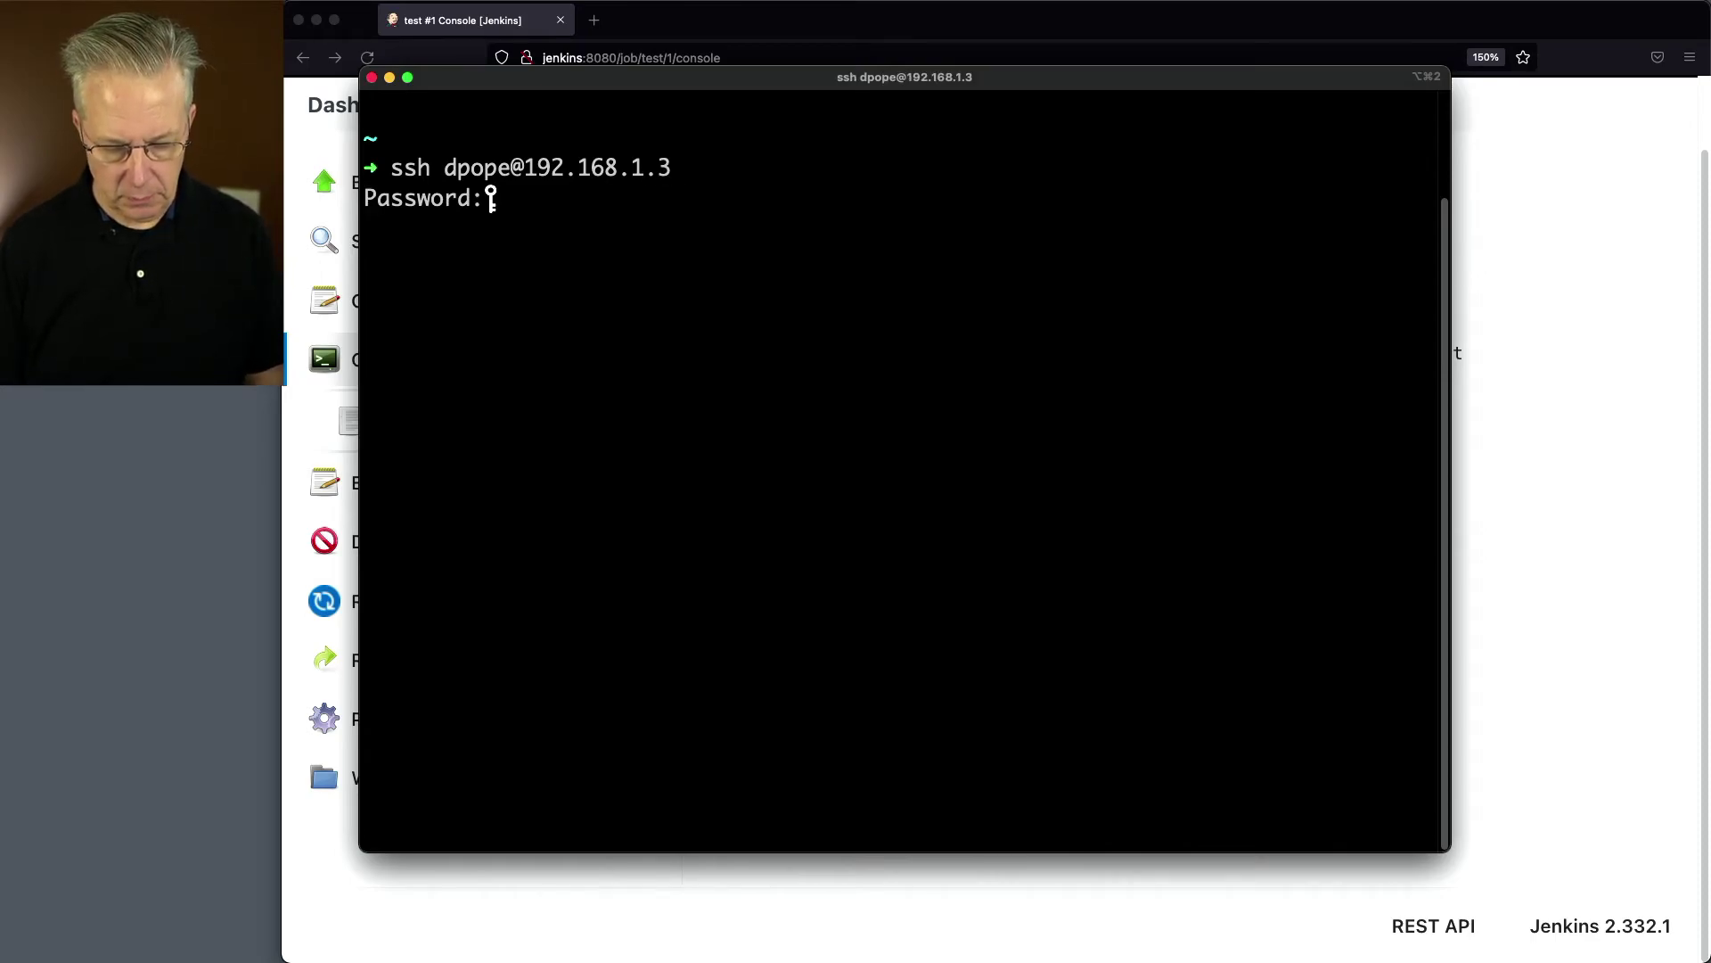
{"action": "key", "text": "Return"}
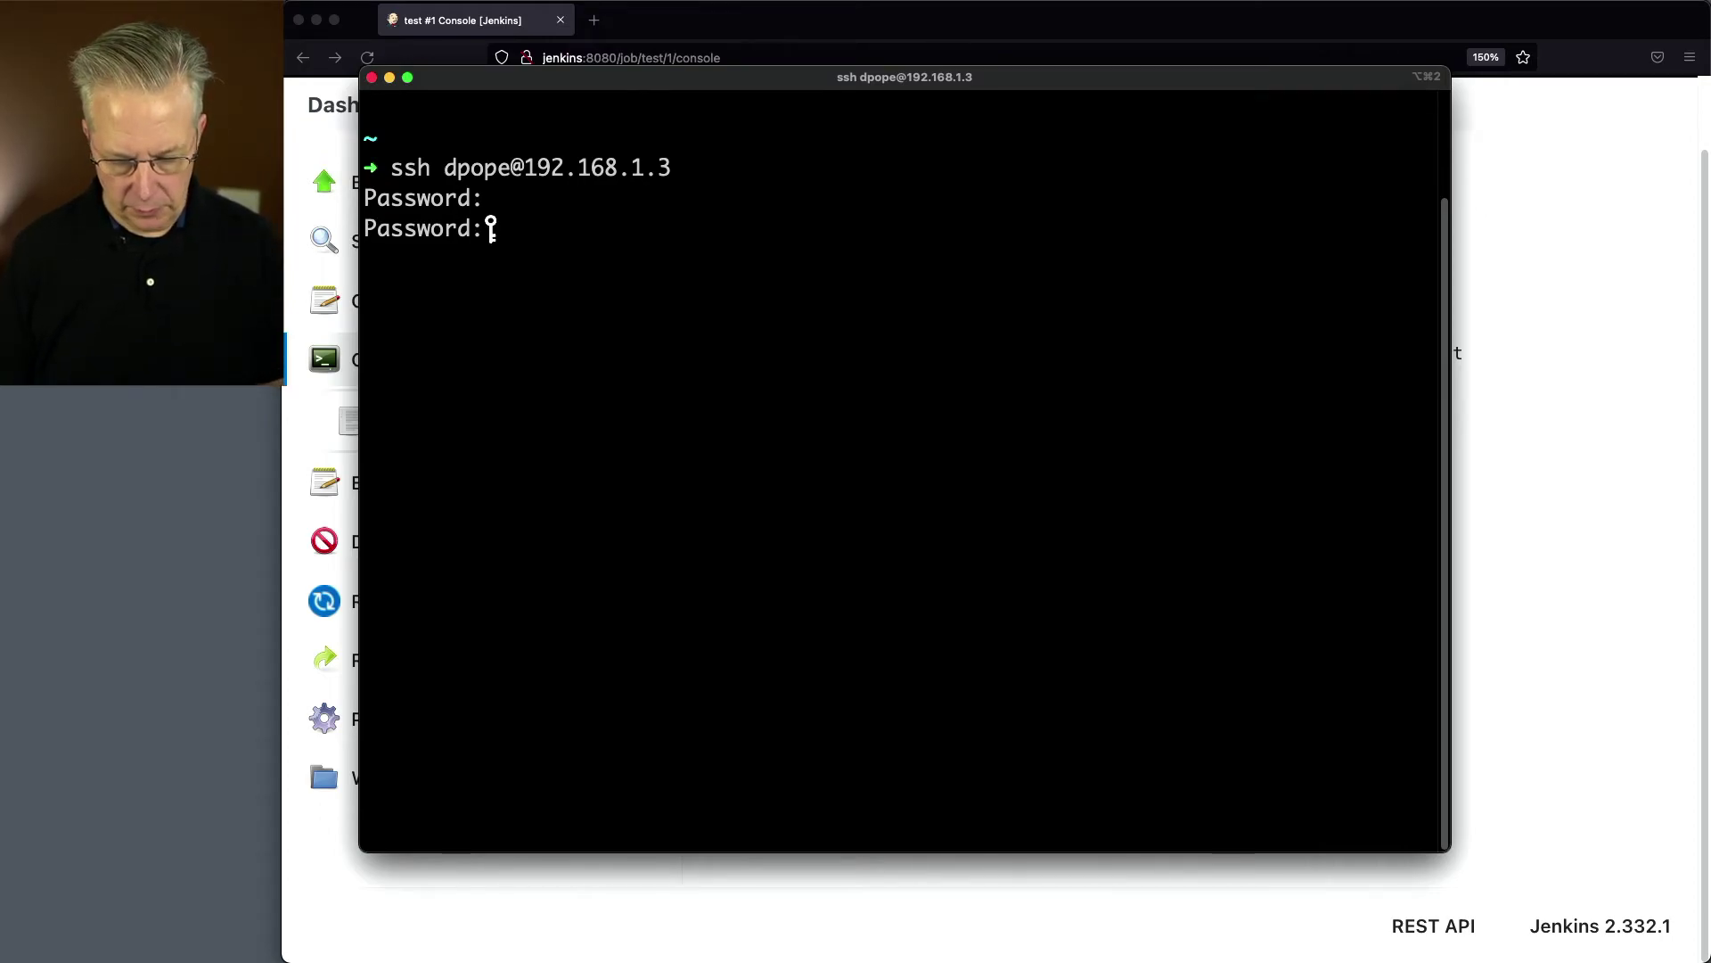
{"action": "key", "text": "Return"}
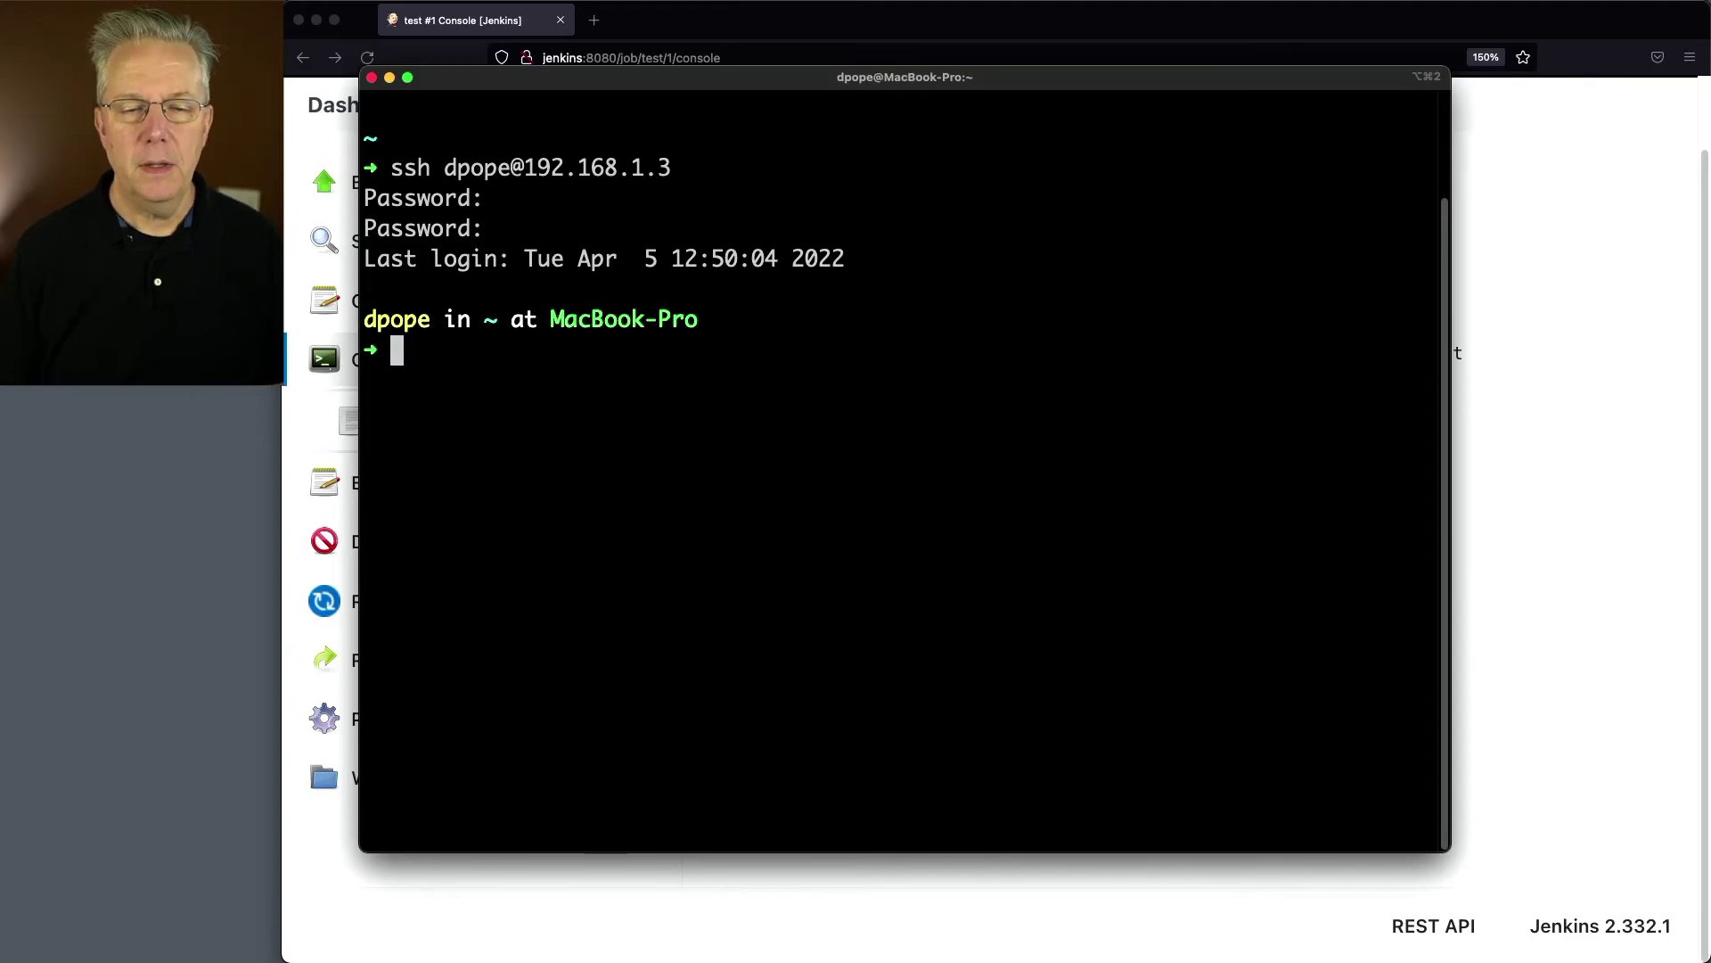
{"action": "type", "text": "ls -l "}
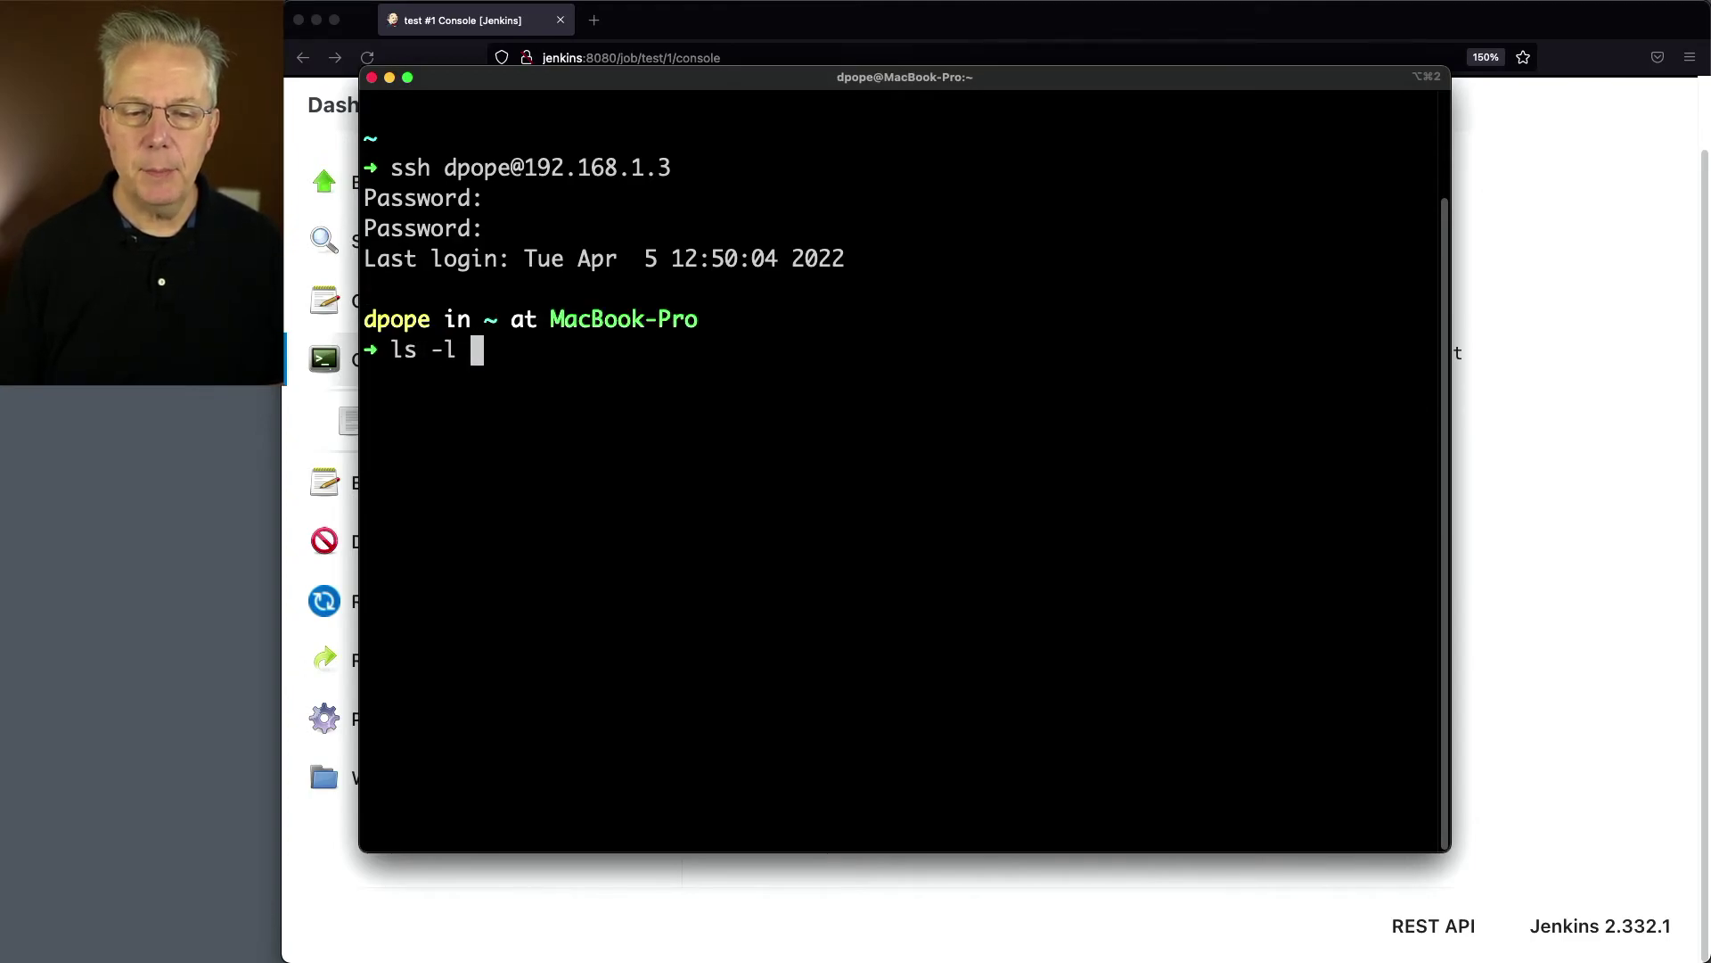
{"action": "type", "text": "/User"}
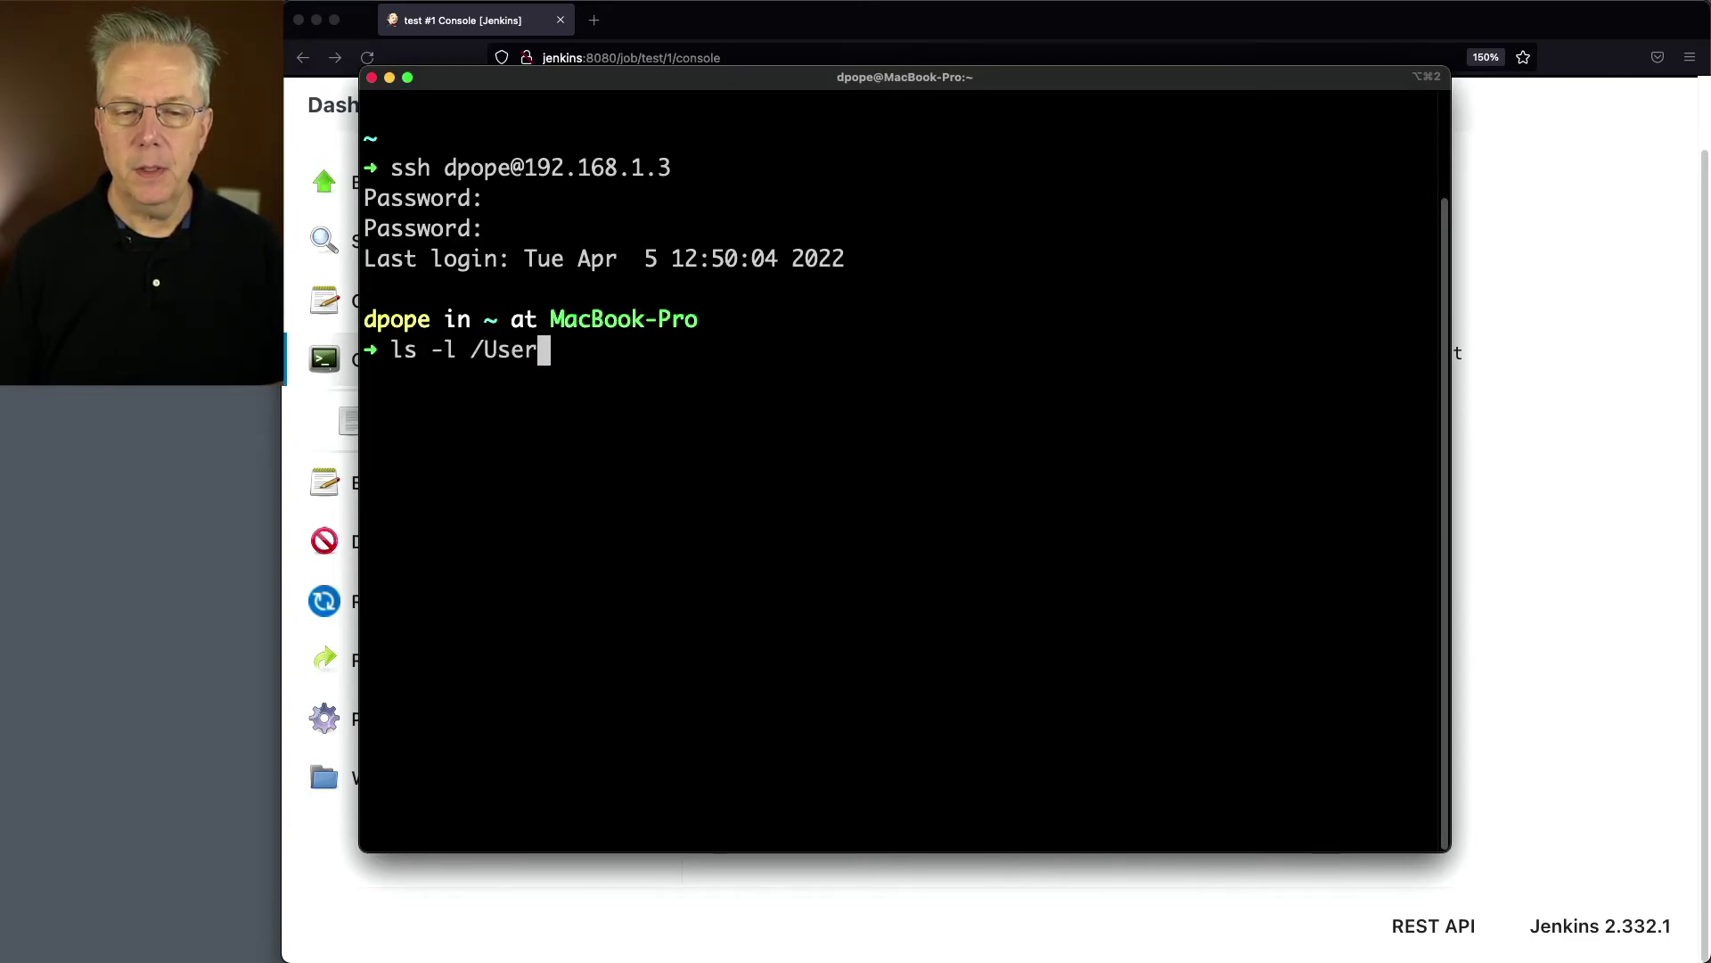
{"action": "type", "text": "s/dpope/"}
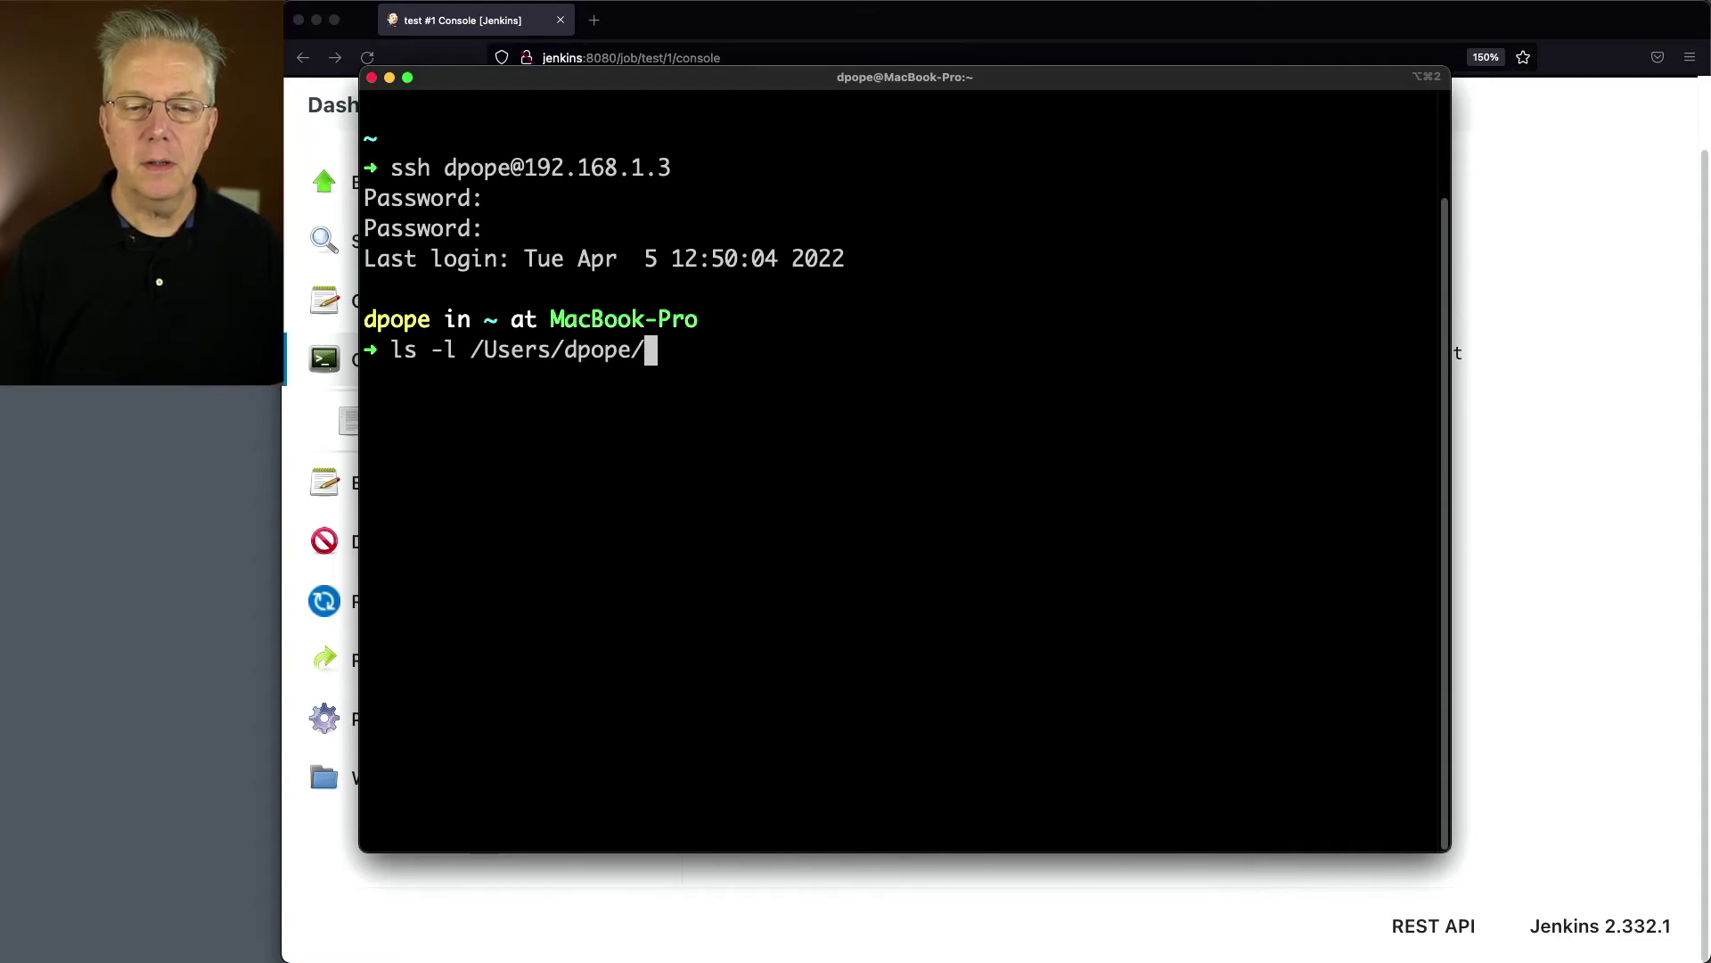
{"action": "type", "text": "Downloads"}
{"action": "key", "text": "Return"}
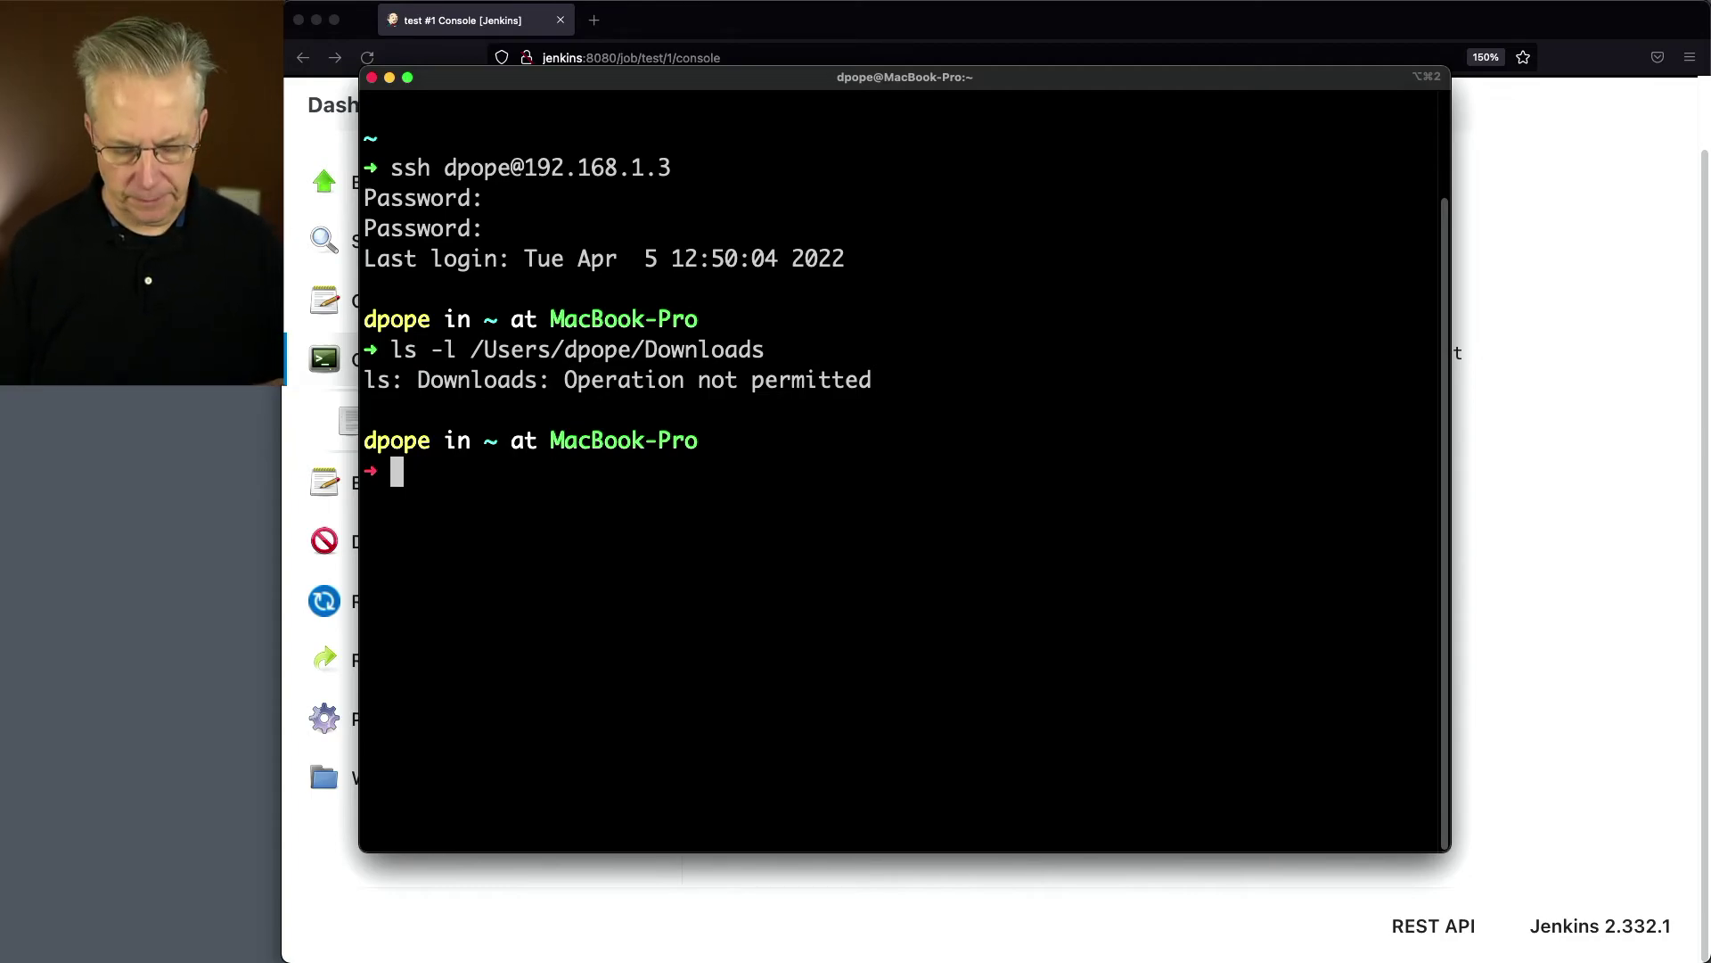
Step: Open Security & Privacy settings from Spotlight and reposition its window
{"action": "key", "text": "super+space"}
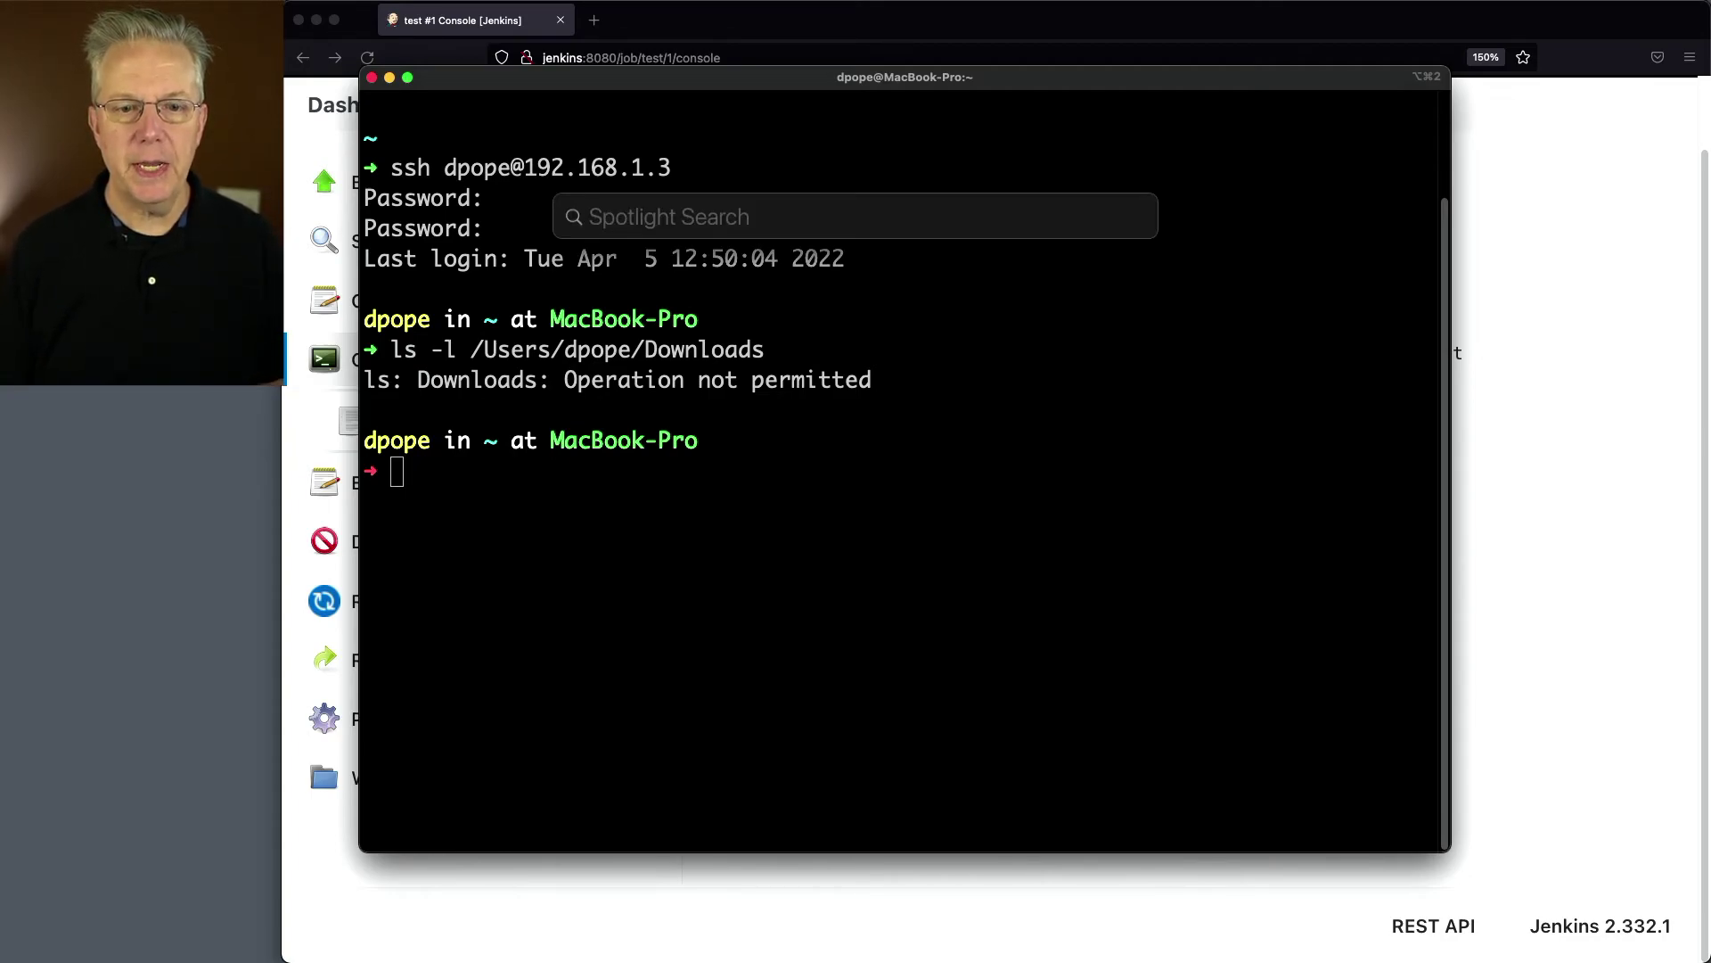
{"action": "type", "text": "seucr"}
{"action": "key", "text": "BackSpace"}
{"action": "key", "text": "BackSpace"}
{"action": "key", "text": "BackSpace"}
{"action": "type", "text": "curi"}
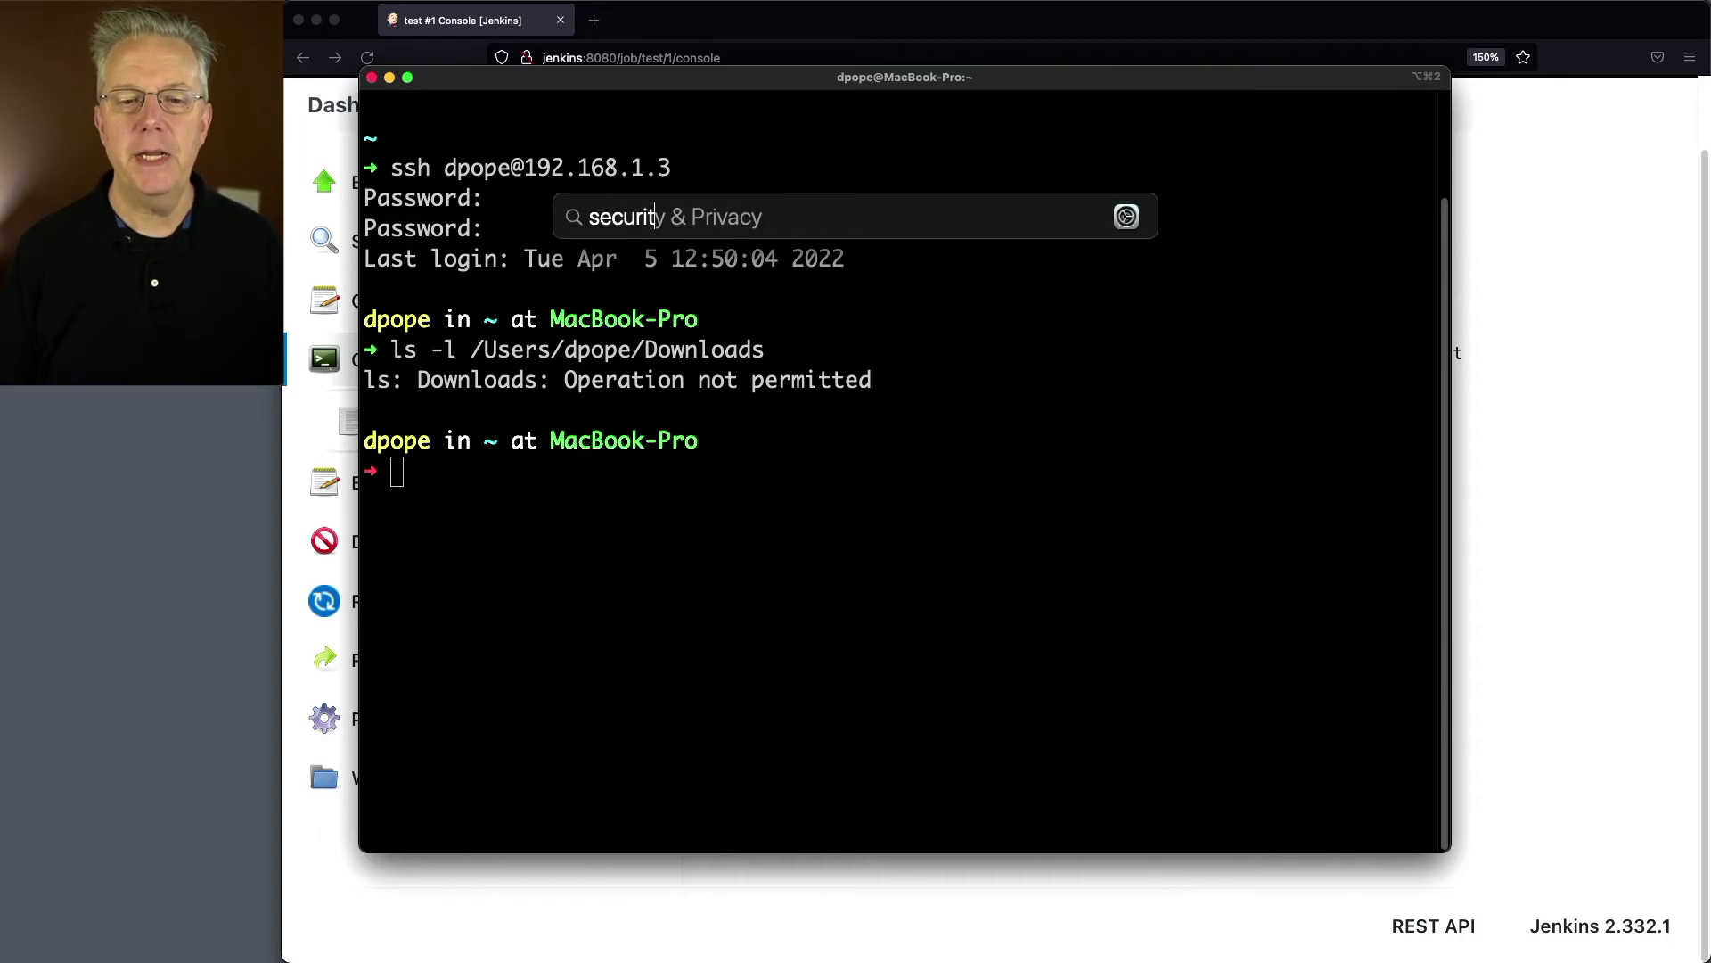
{"action": "type", "text": "t"}
{"action": "key", "text": "Return"}
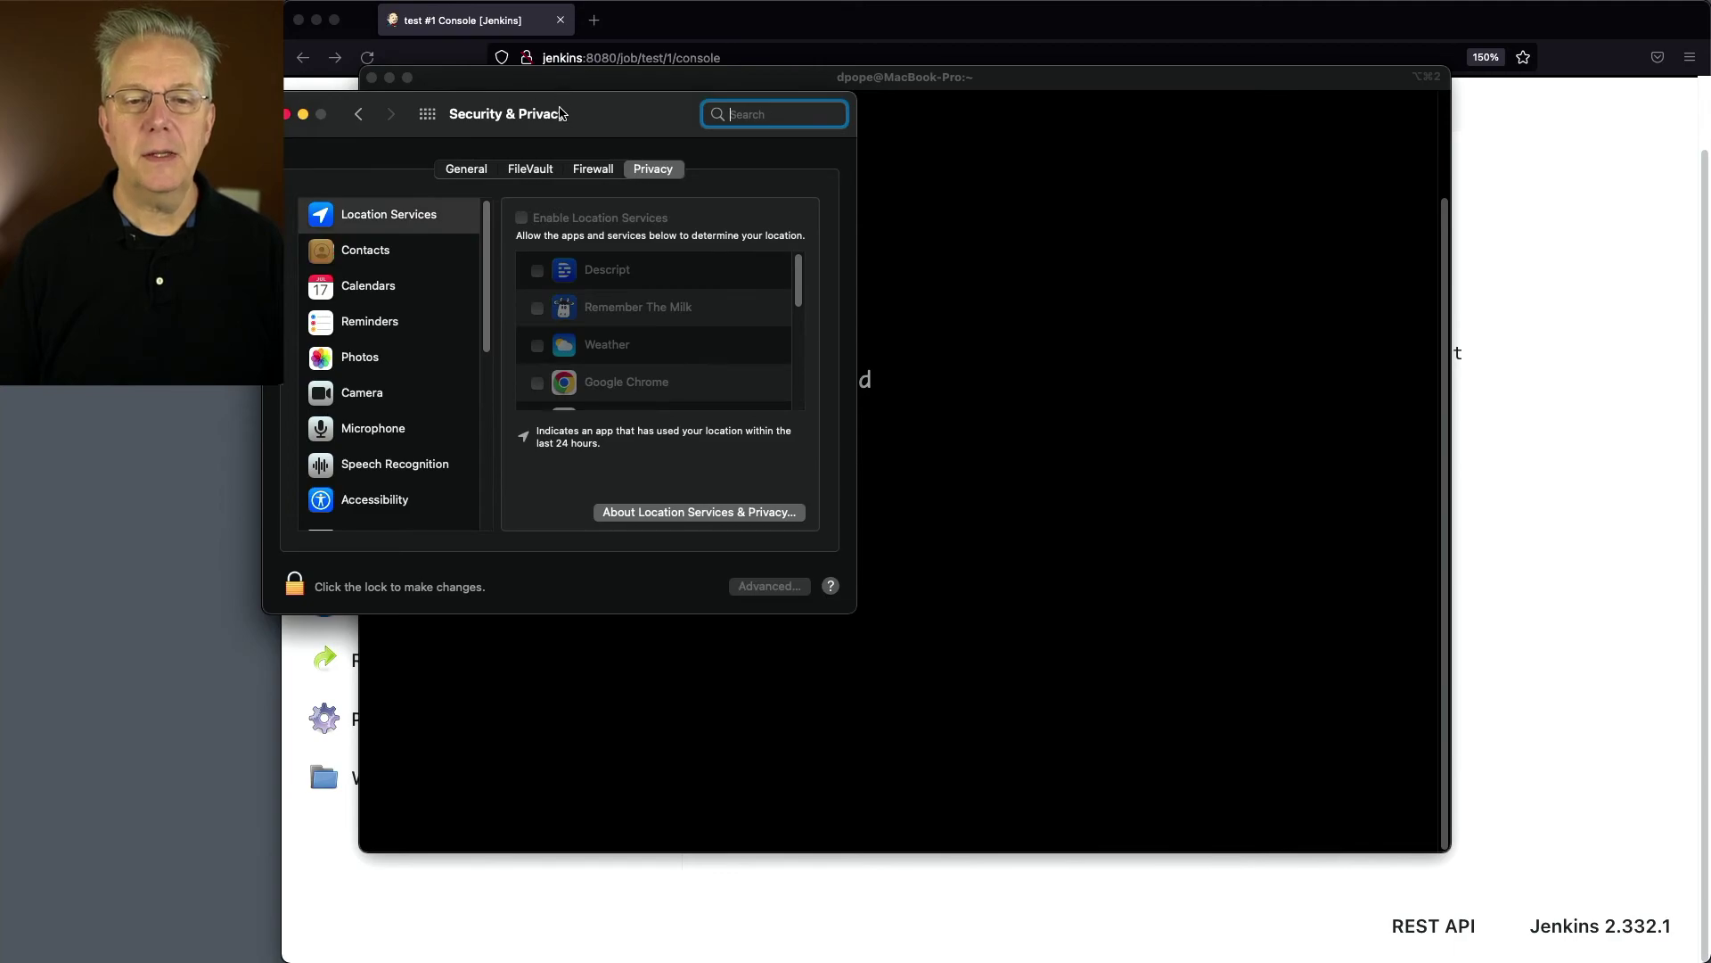
{"action": "left_click_drag", "start_coordinate": [560, 110], "coordinate": [772, 71]}
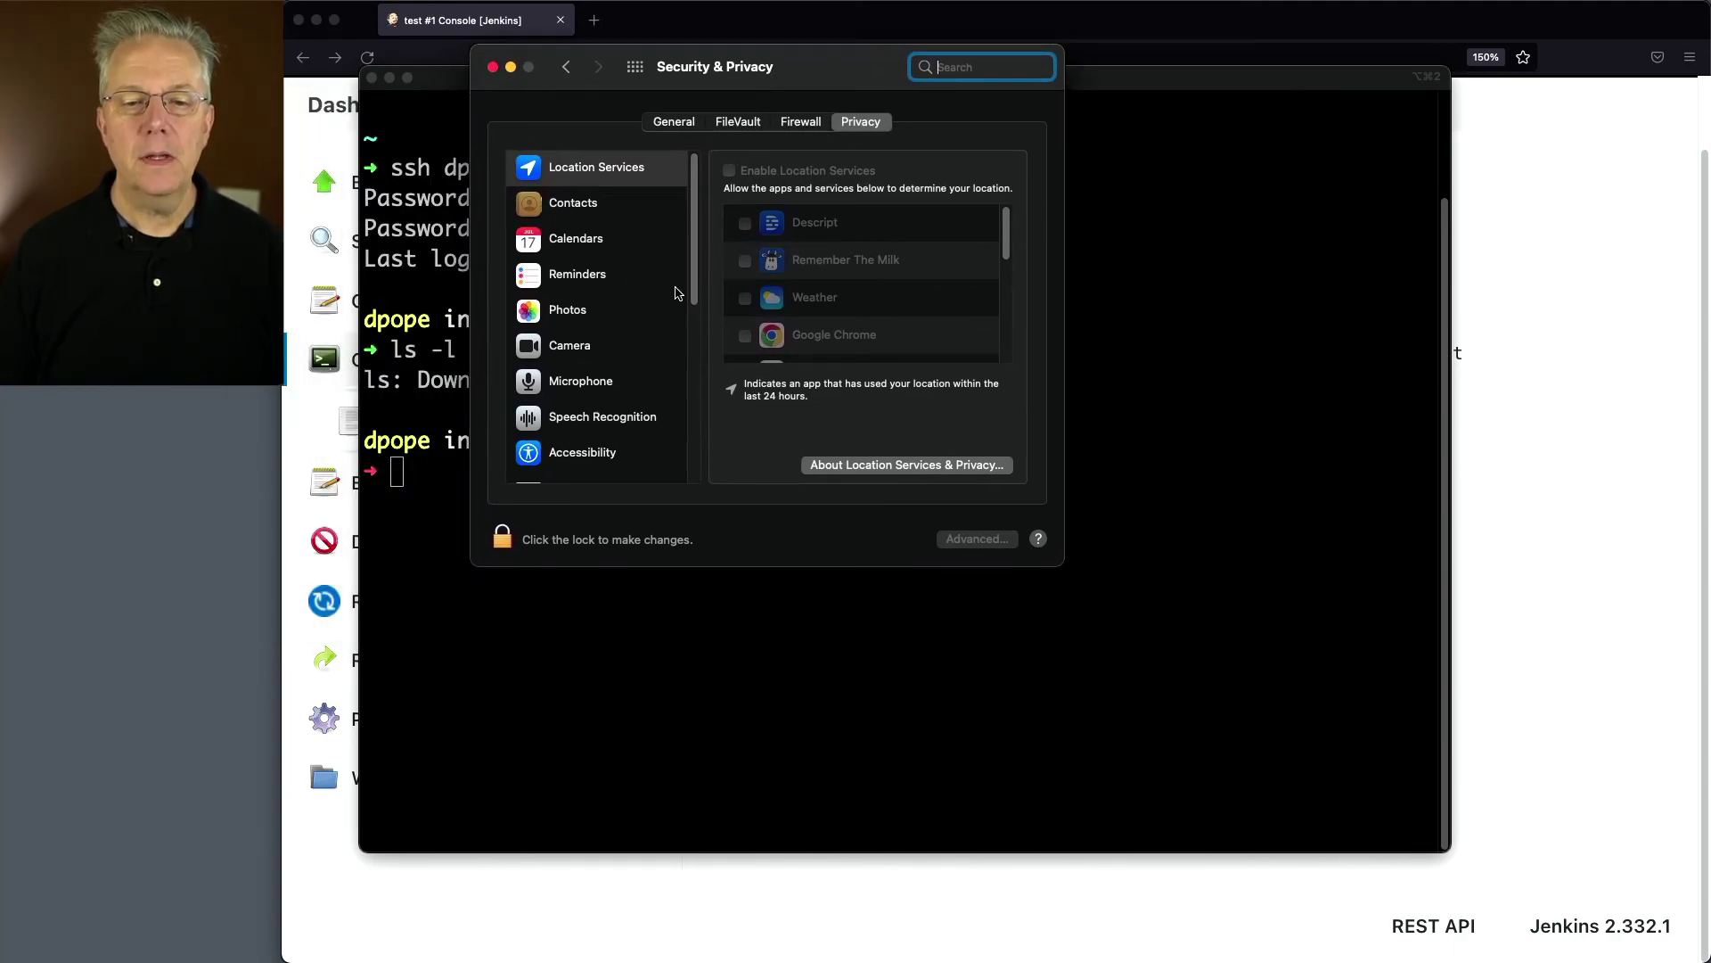
Step: Unlock Privacy > Full Disk Access with the admin password and enable sshd-keygen-wrapper
{"action": "scroll", "coordinate": [678, 294], "scroll_direction": "down", "scroll_amount": 5}
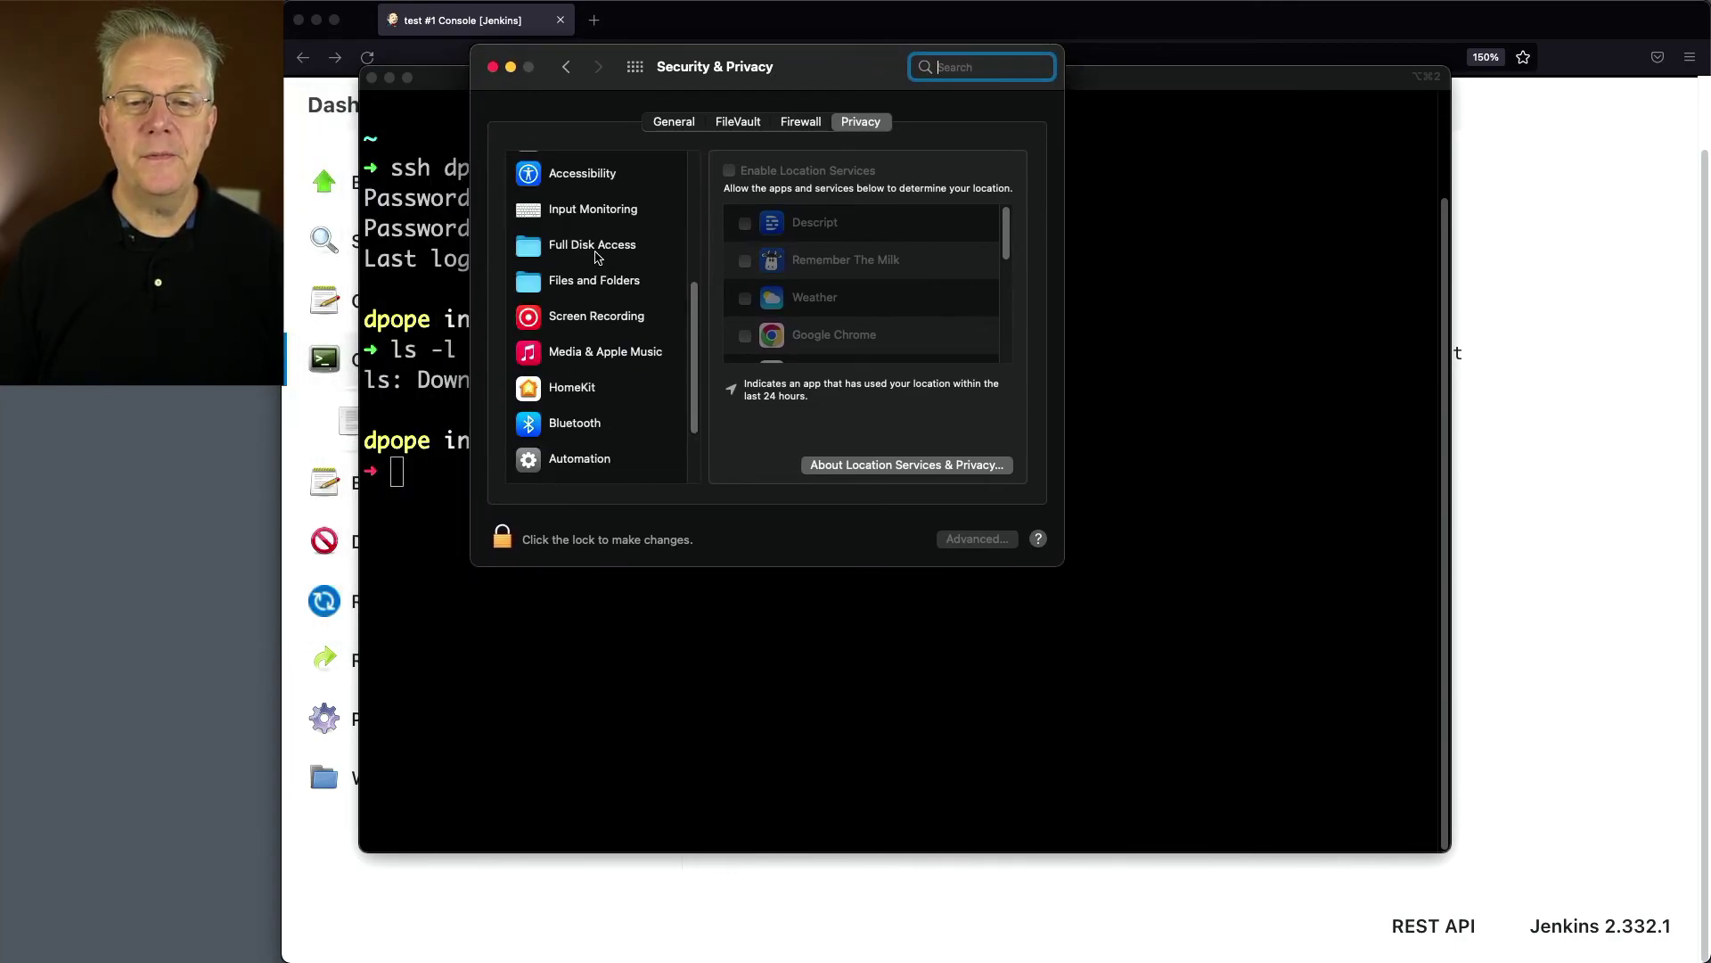
{"action": "left_click", "coordinate": [597, 254]}
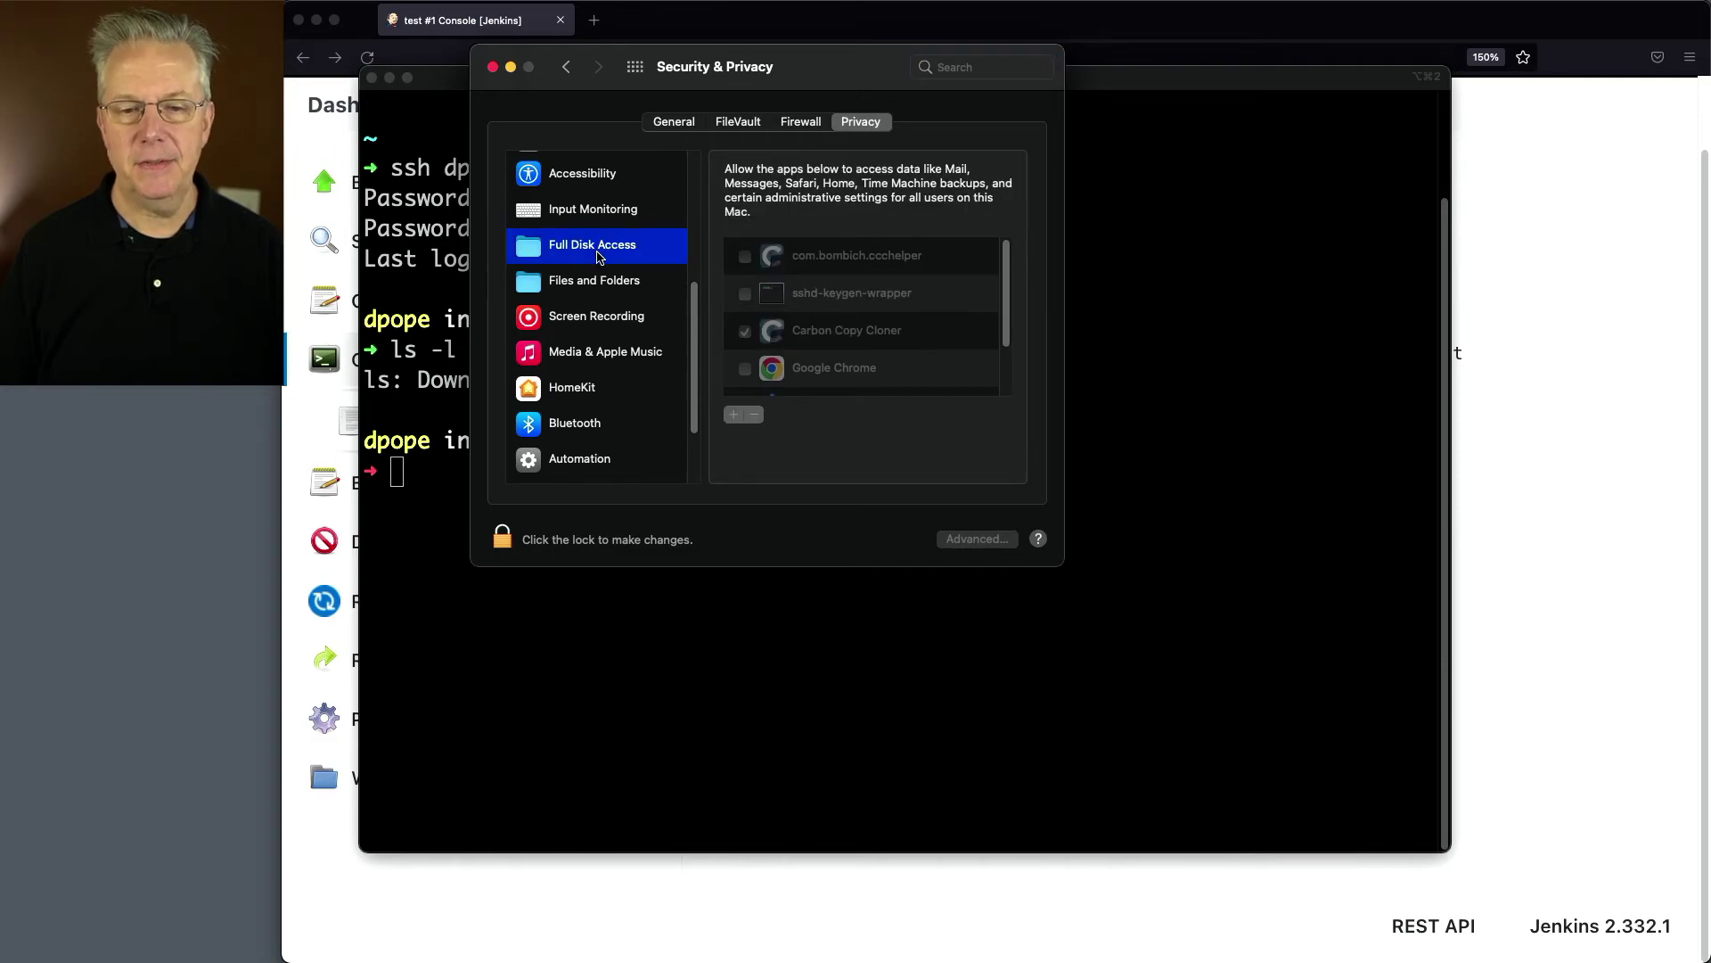
{"action": "left_click", "coordinate": [501, 538]}
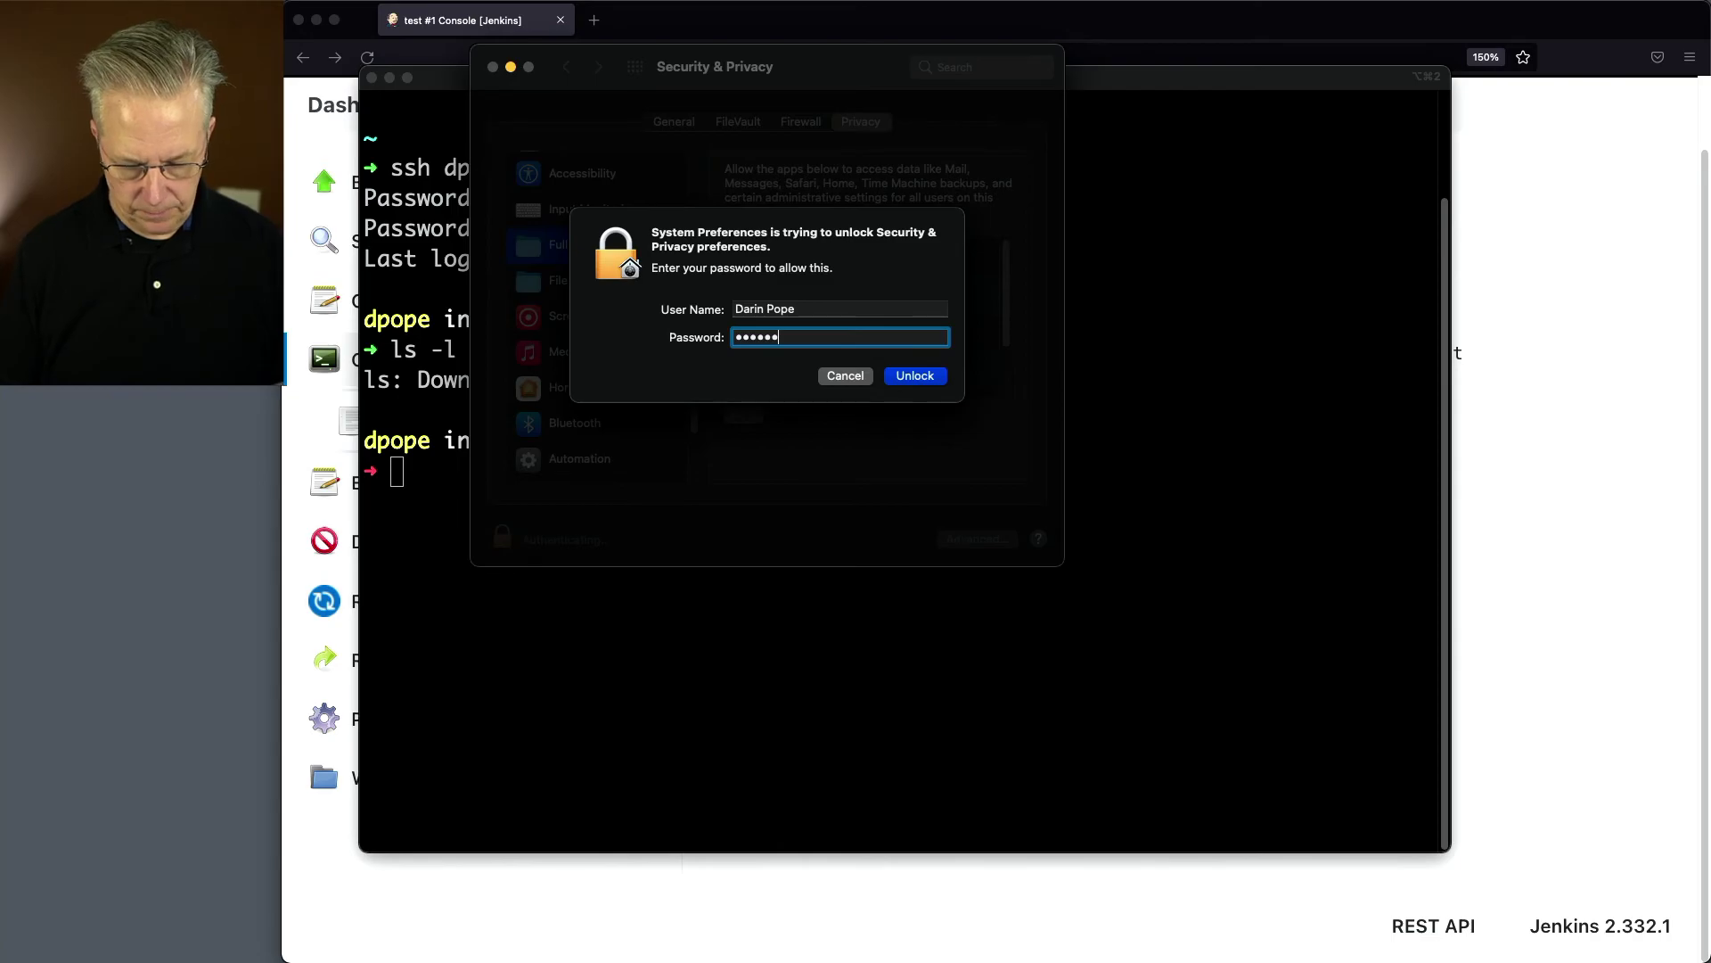
{"action": "key", "text": "Return"}
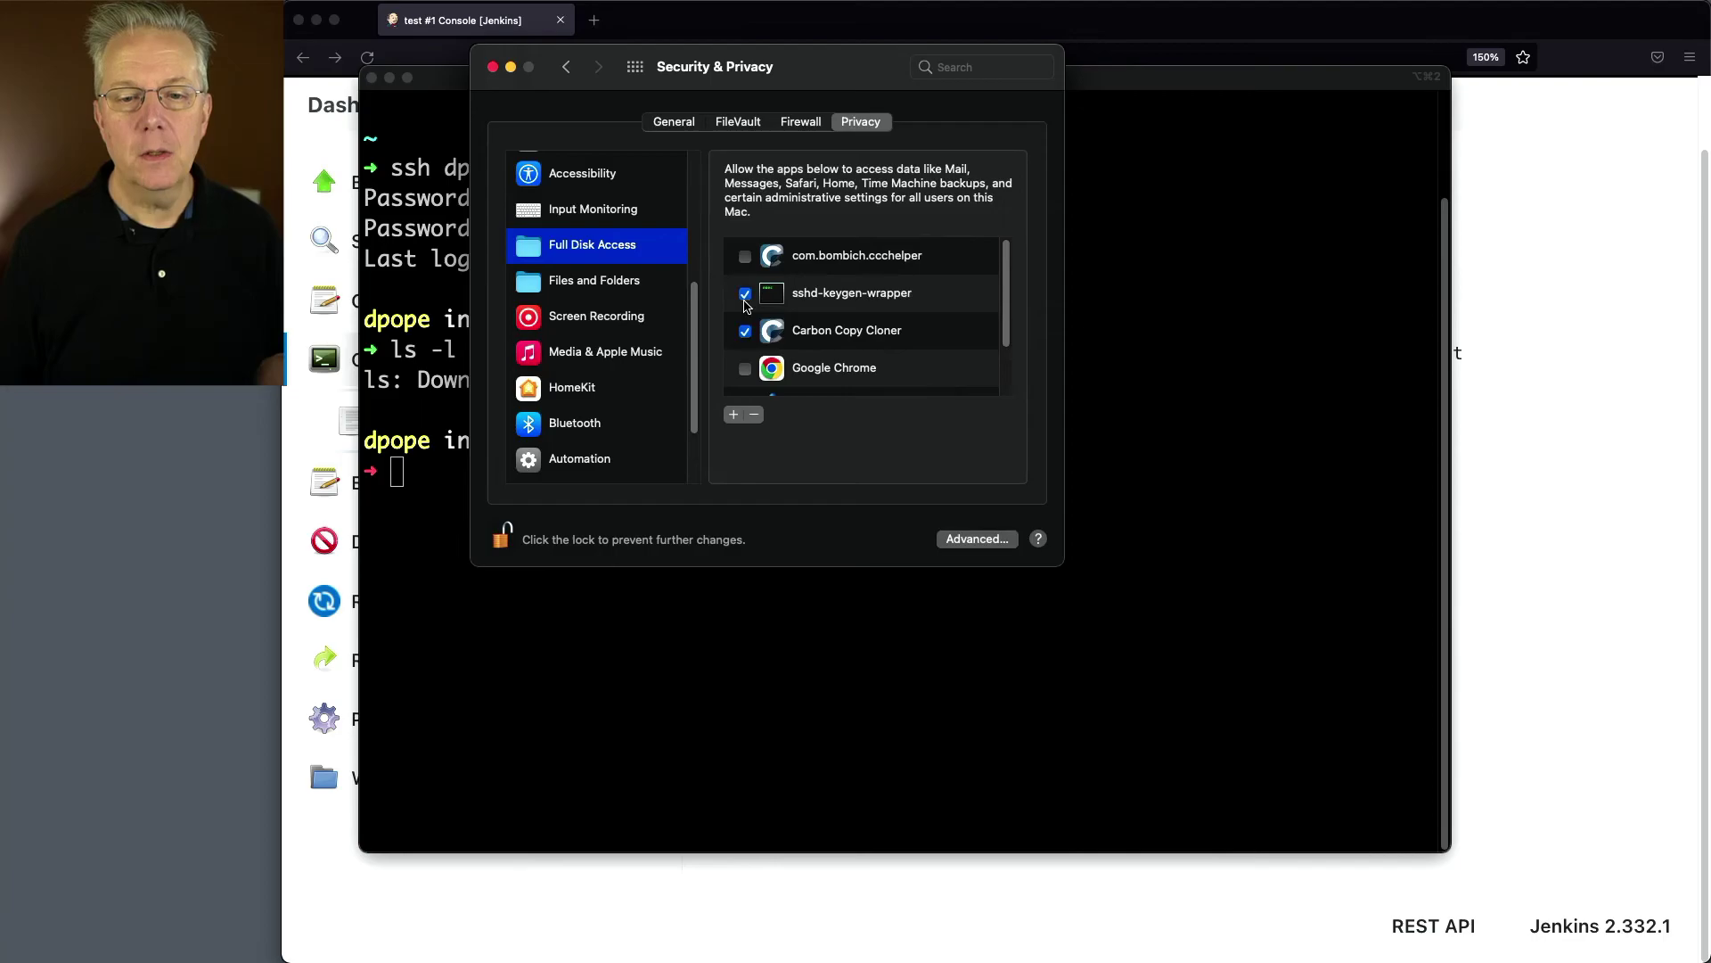
{"action": "left_click", "coordinate": [908, 692]}
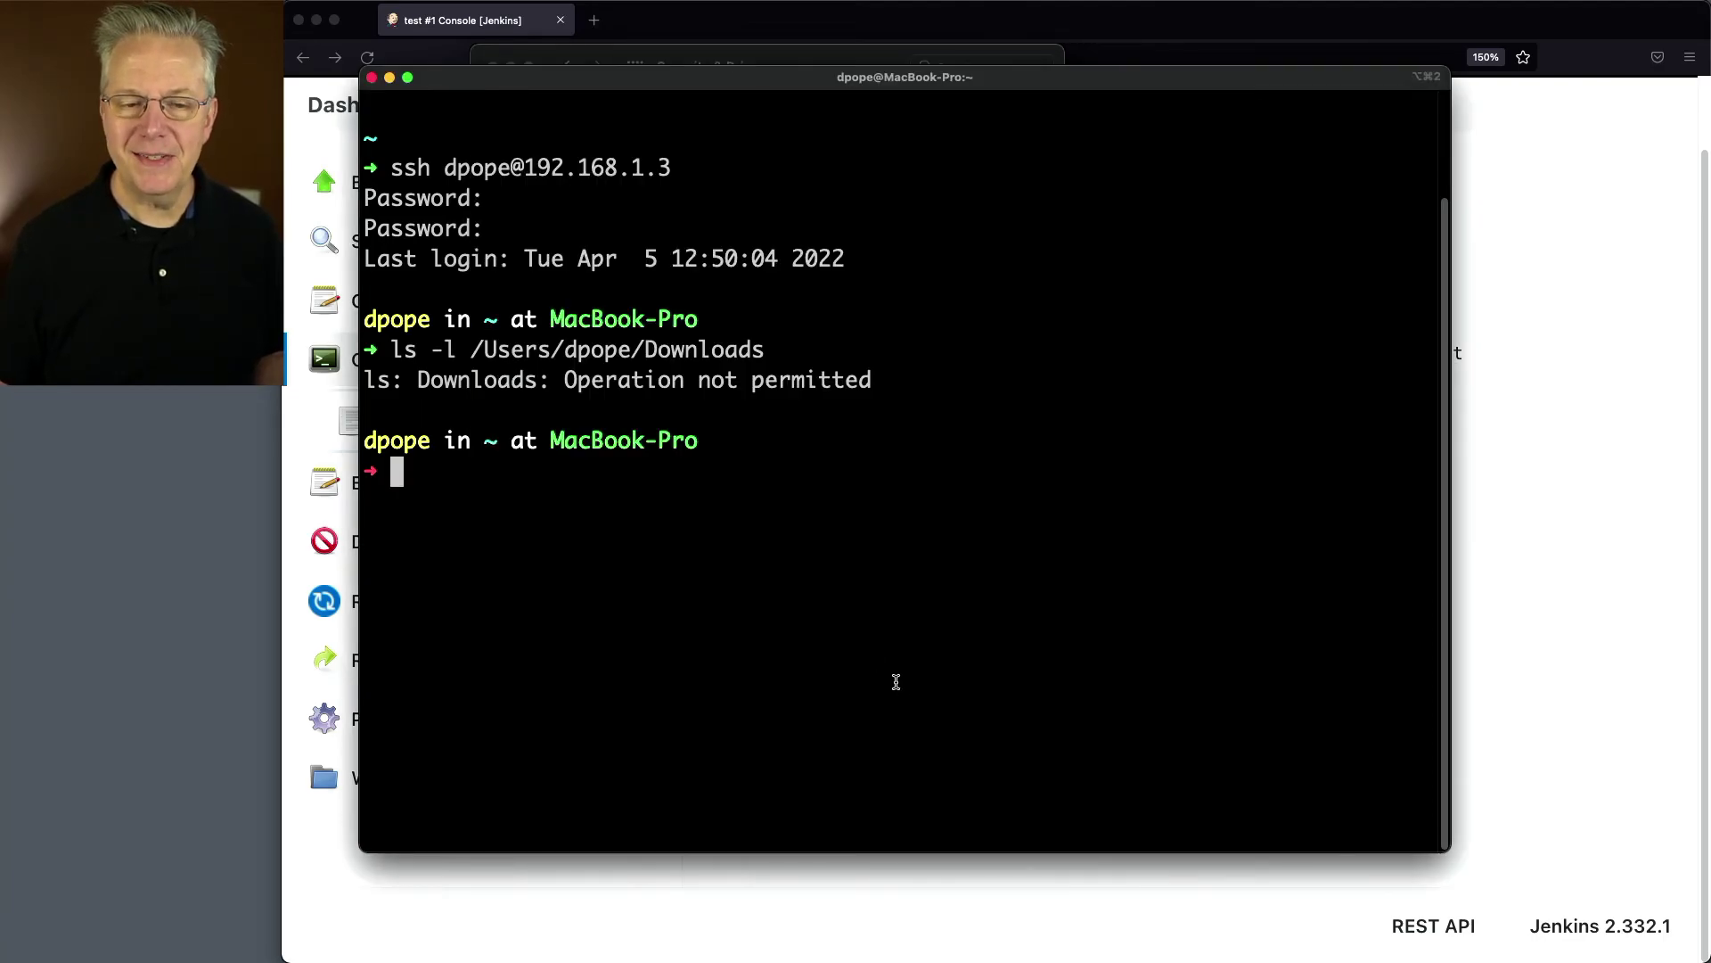
Step: Rerun ls -l on Downloads, now listing hello.txt and history, then return to the Jenkins page
{"action": "key", "text": "Up"}
{"action": "key", "text": "Return"}
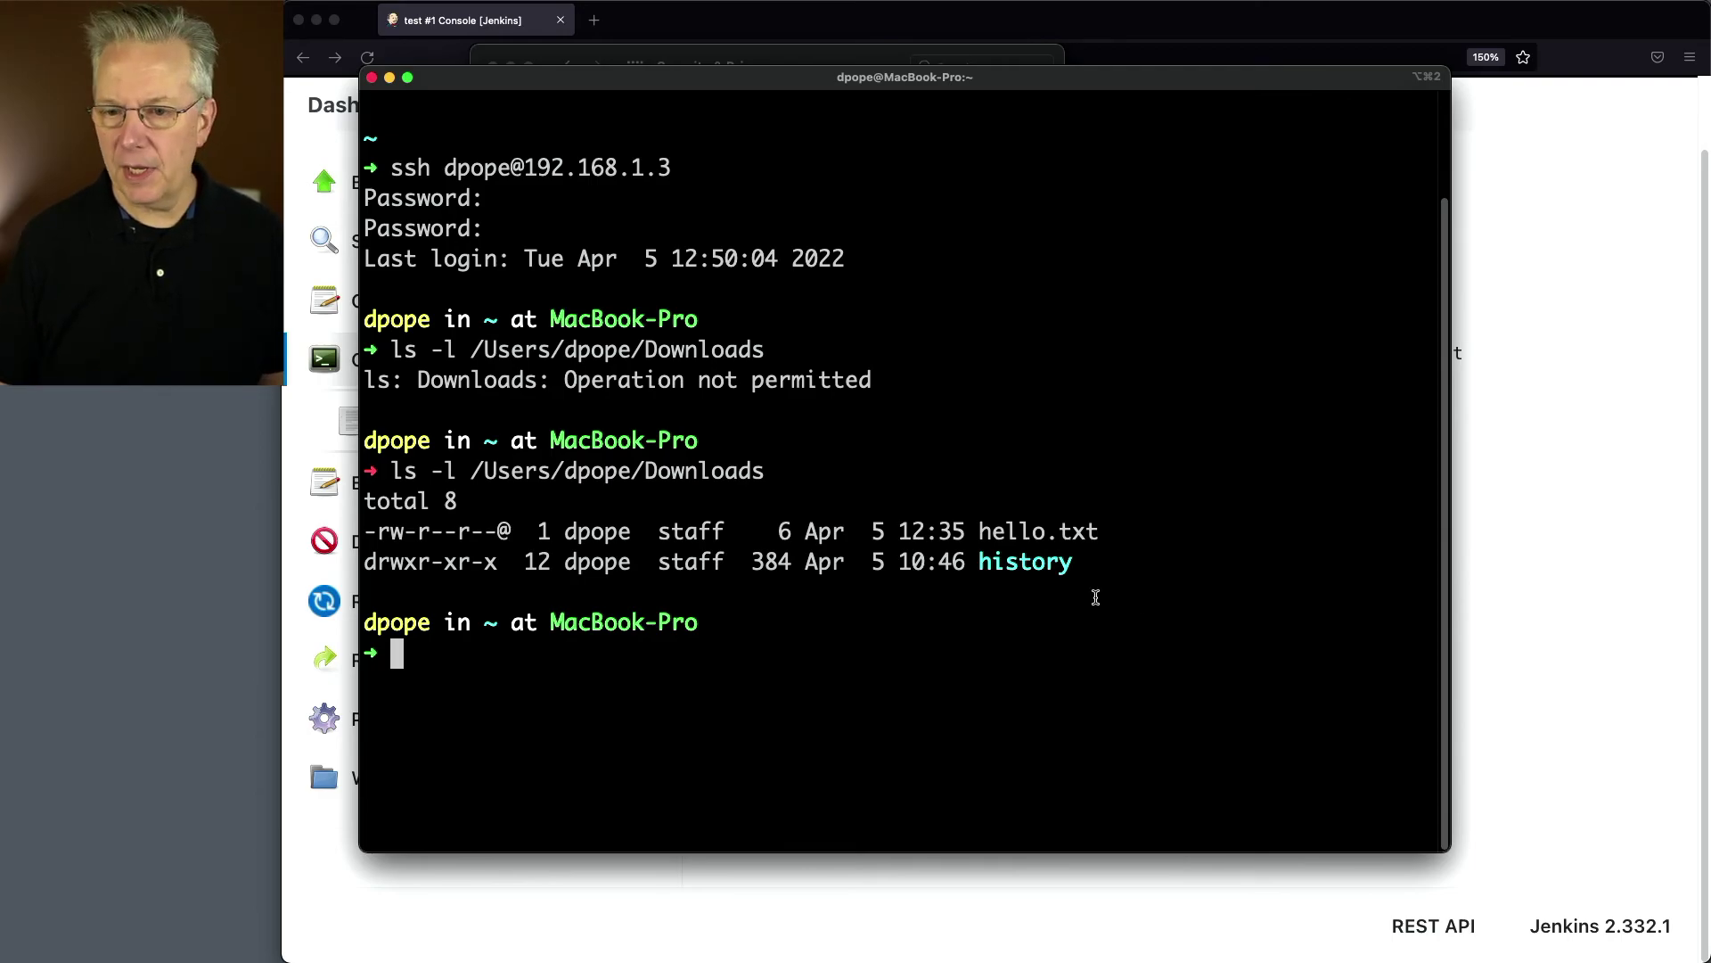
{"action": "left_click", "coordinate": [1544, 615]}
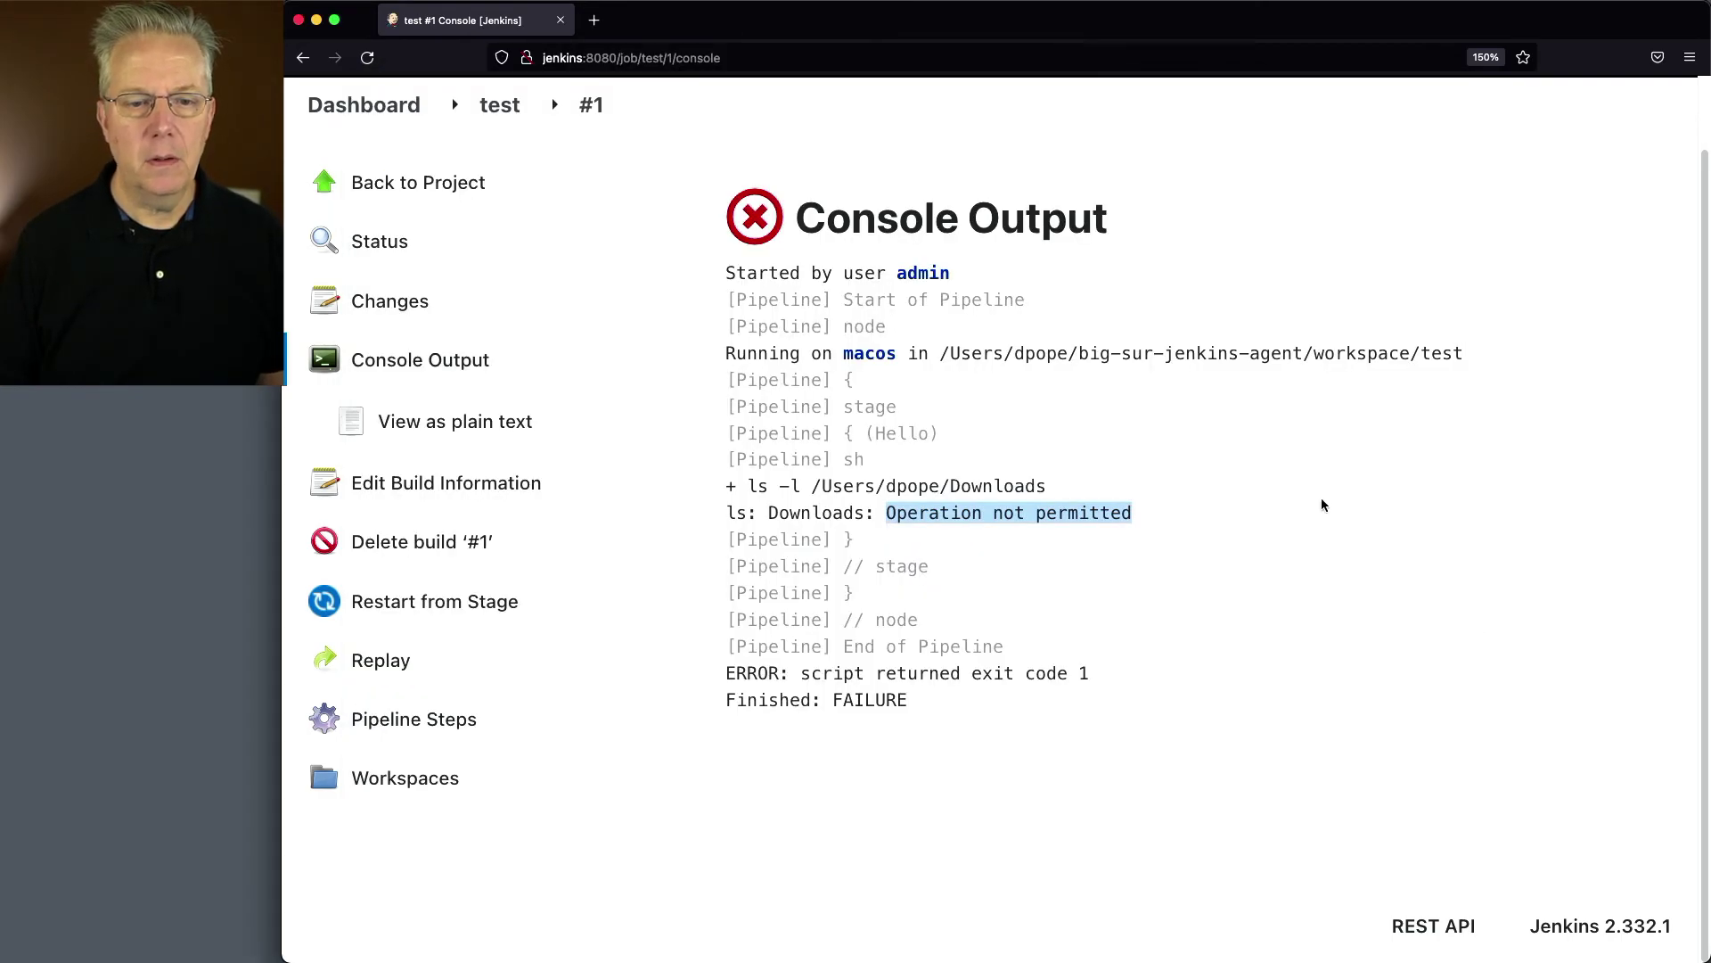
Step: Build the test pipeline again and check build #2's console prints Hello from hello.txt
{"action": "left_click", "coordinate": [499, 105]}
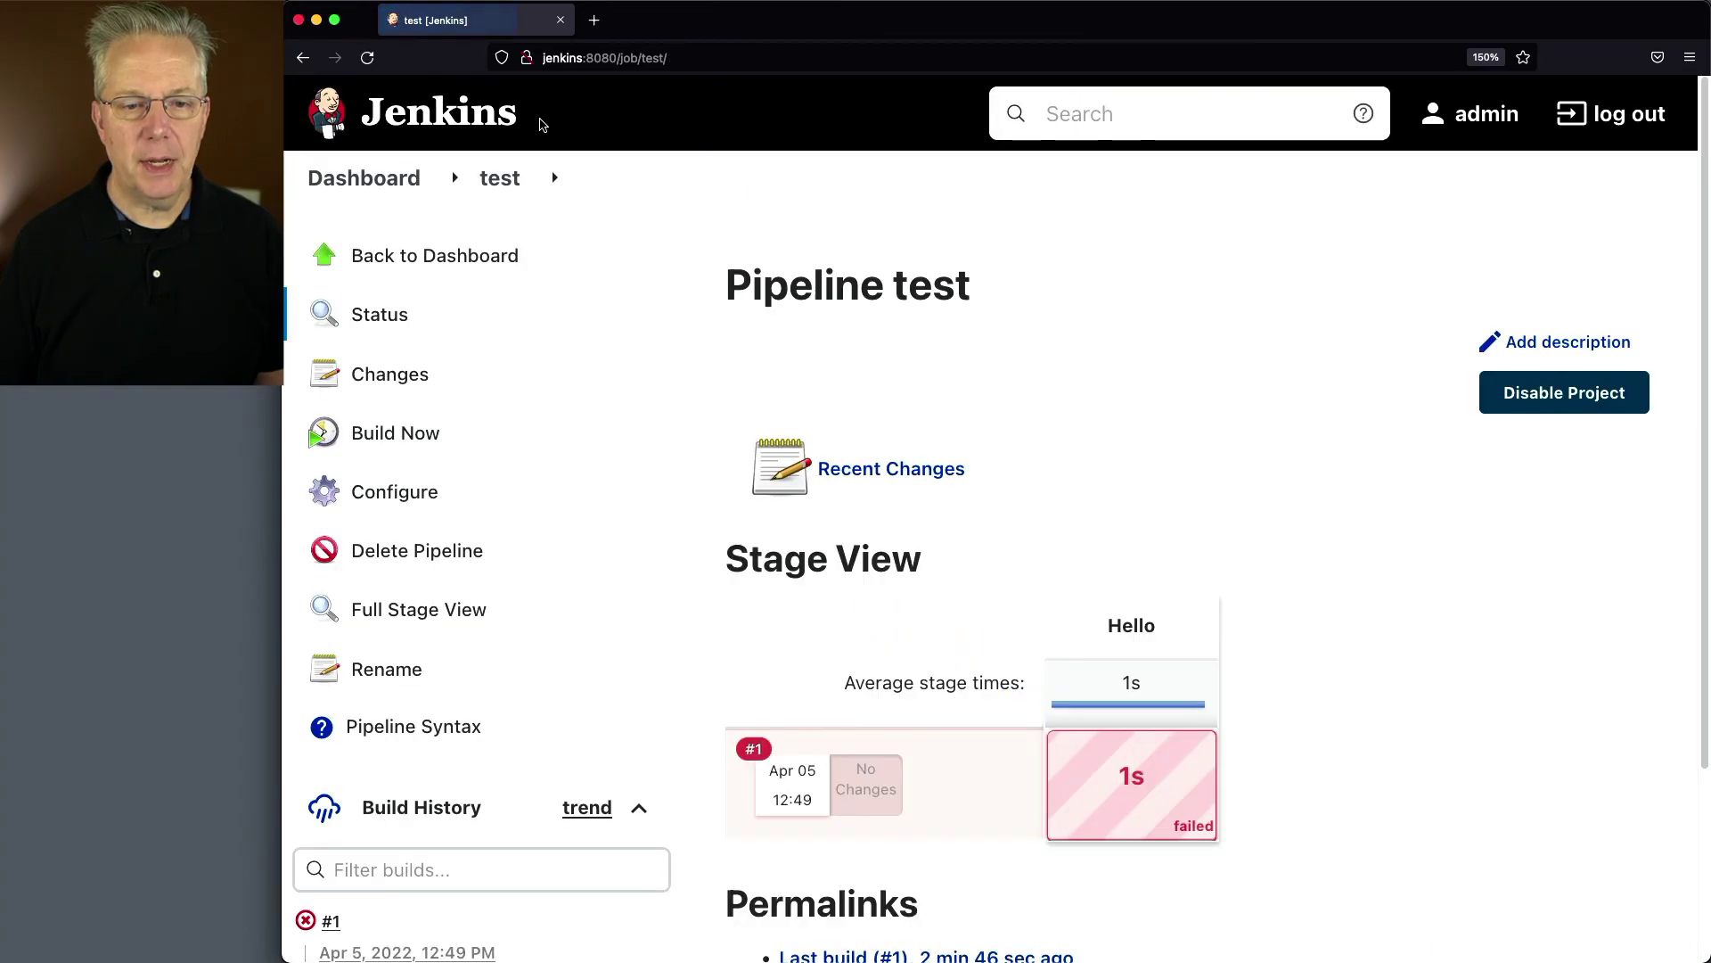
{"action": "left_click", "coordinate": [443, 444]}
{"action": "scroll", "coordinate": [622, 523], "scroll_direction": "down", "scroll_amount": 3}
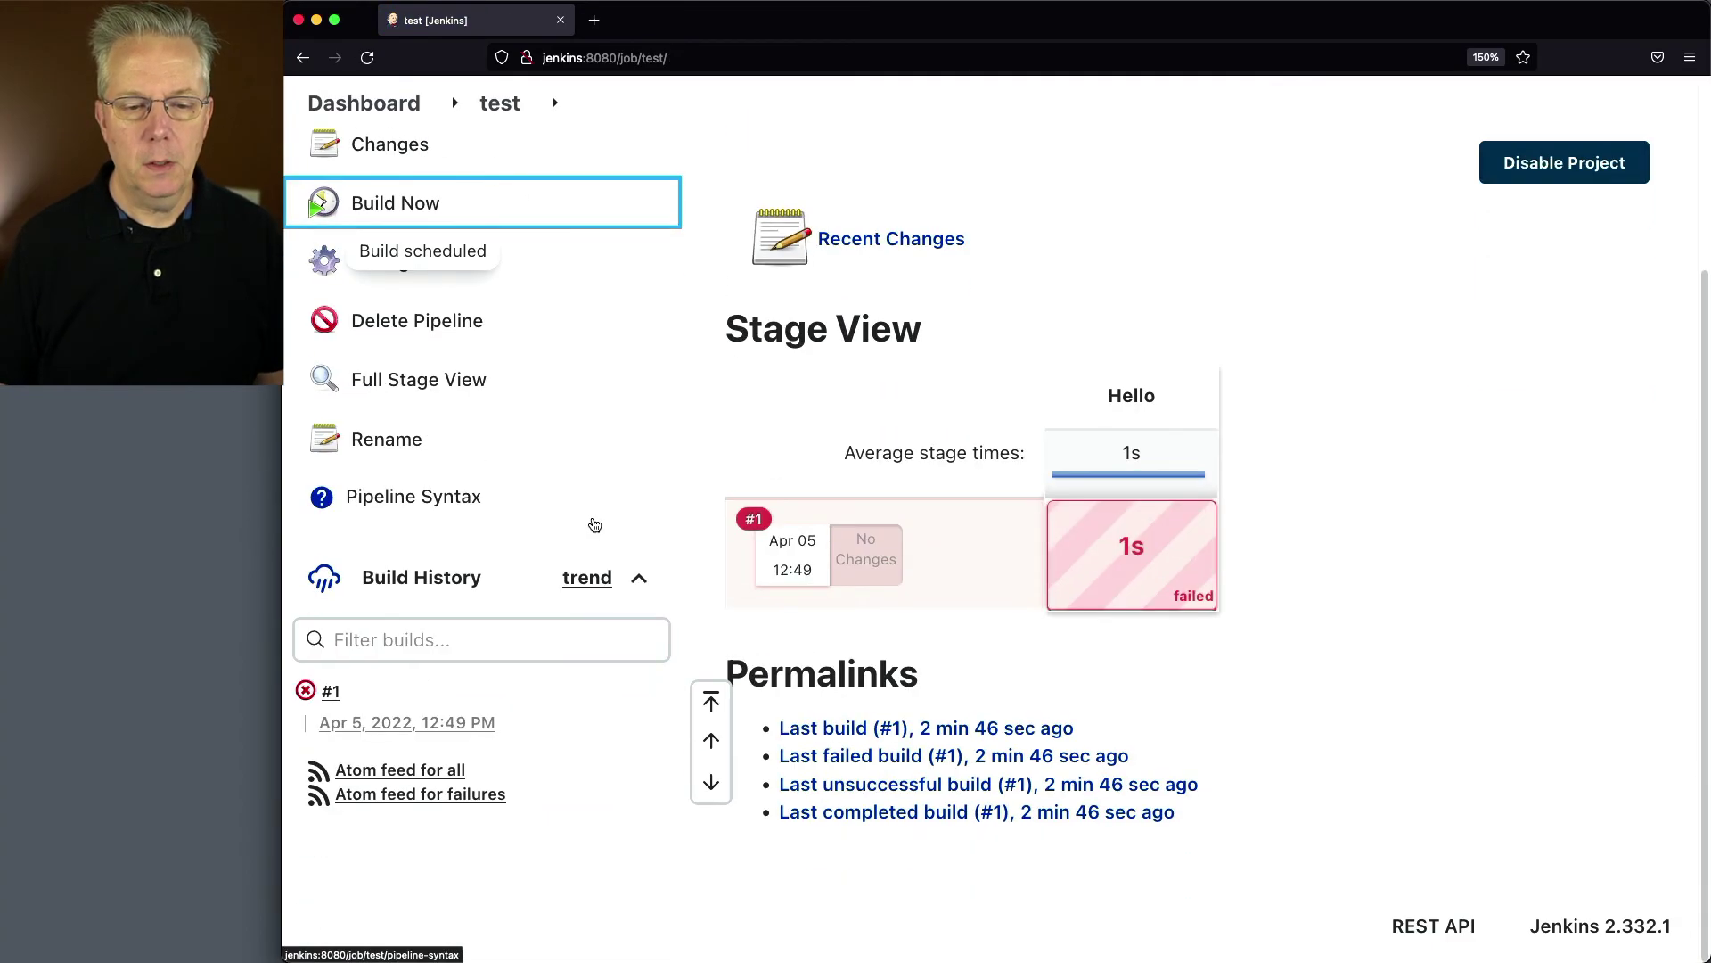
{"action": "mouse_move", "coordinate": [316, 682]}
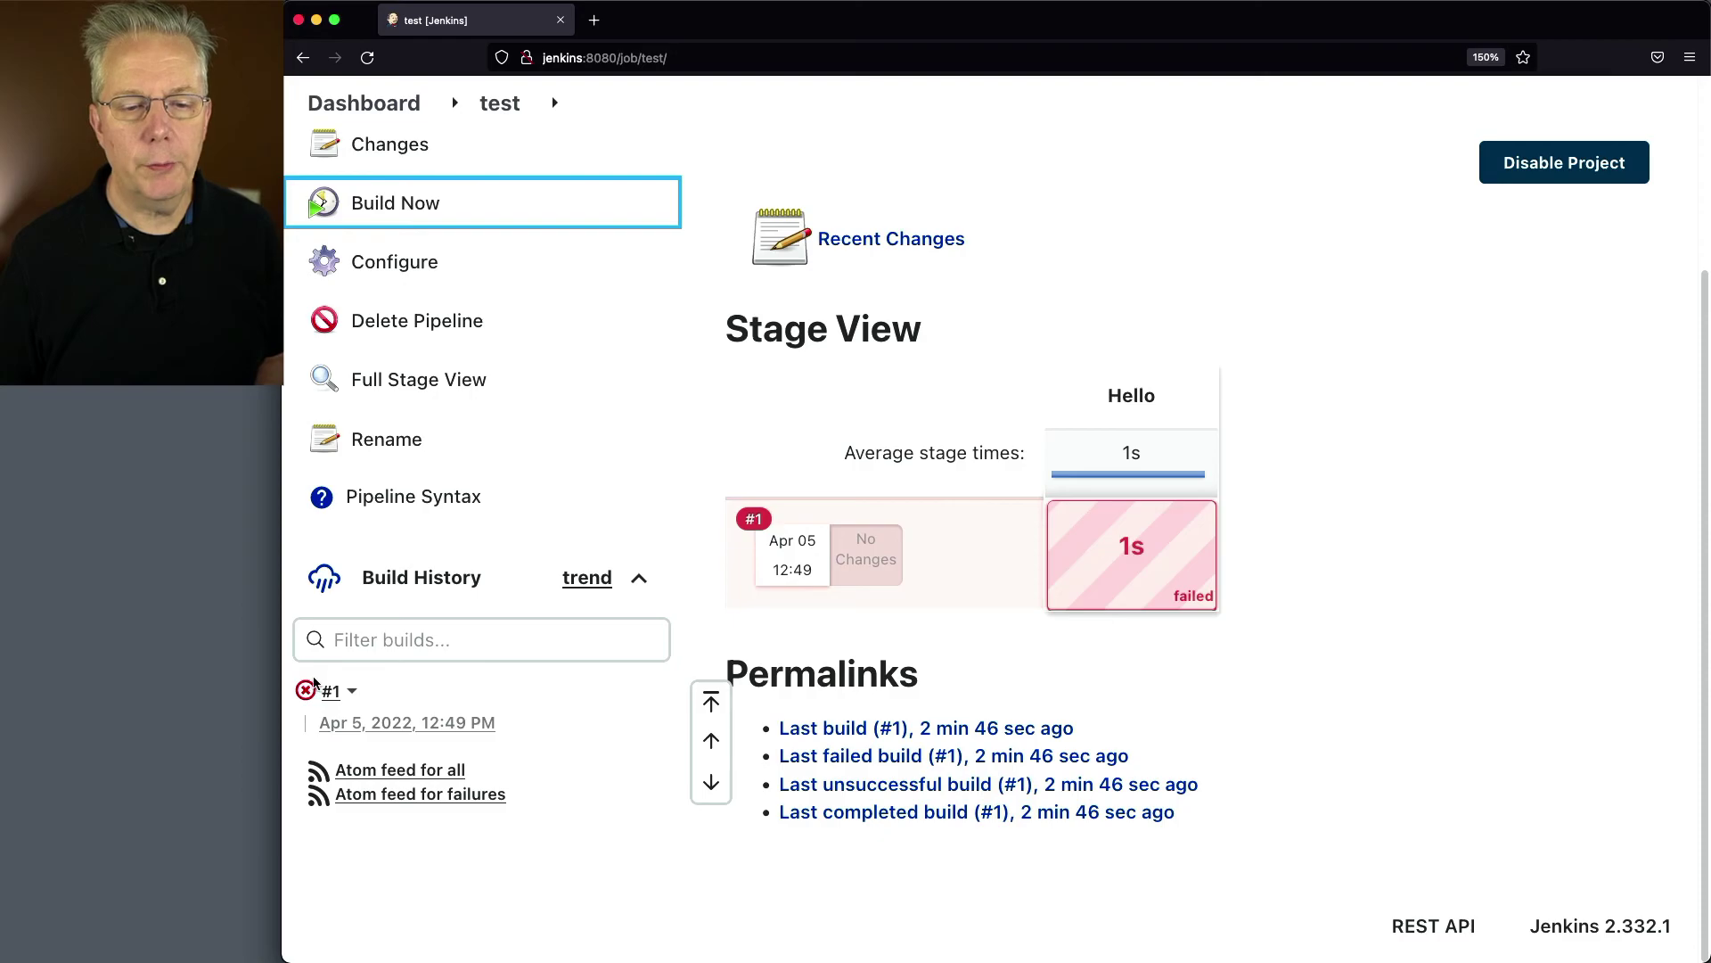
{"action": "left_click", "coordinate": [306, 692]}
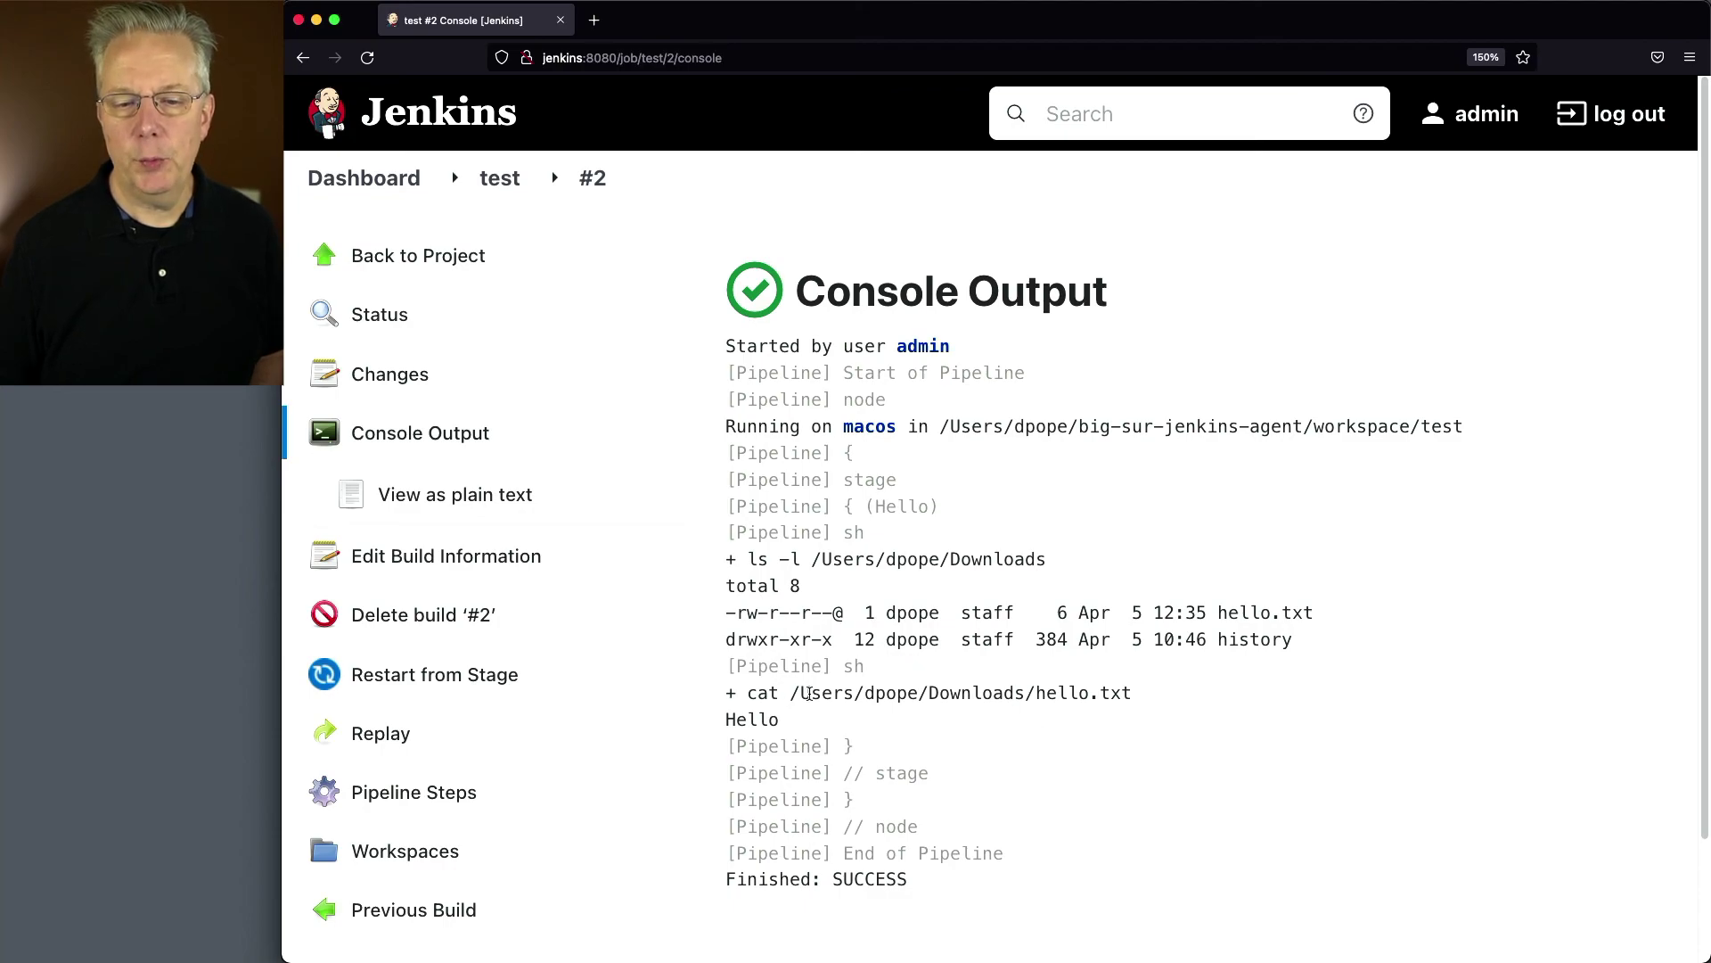
{"action": "left_click_drag", "start_coordinate": [722, 727], "coordinate": [817, 722]}
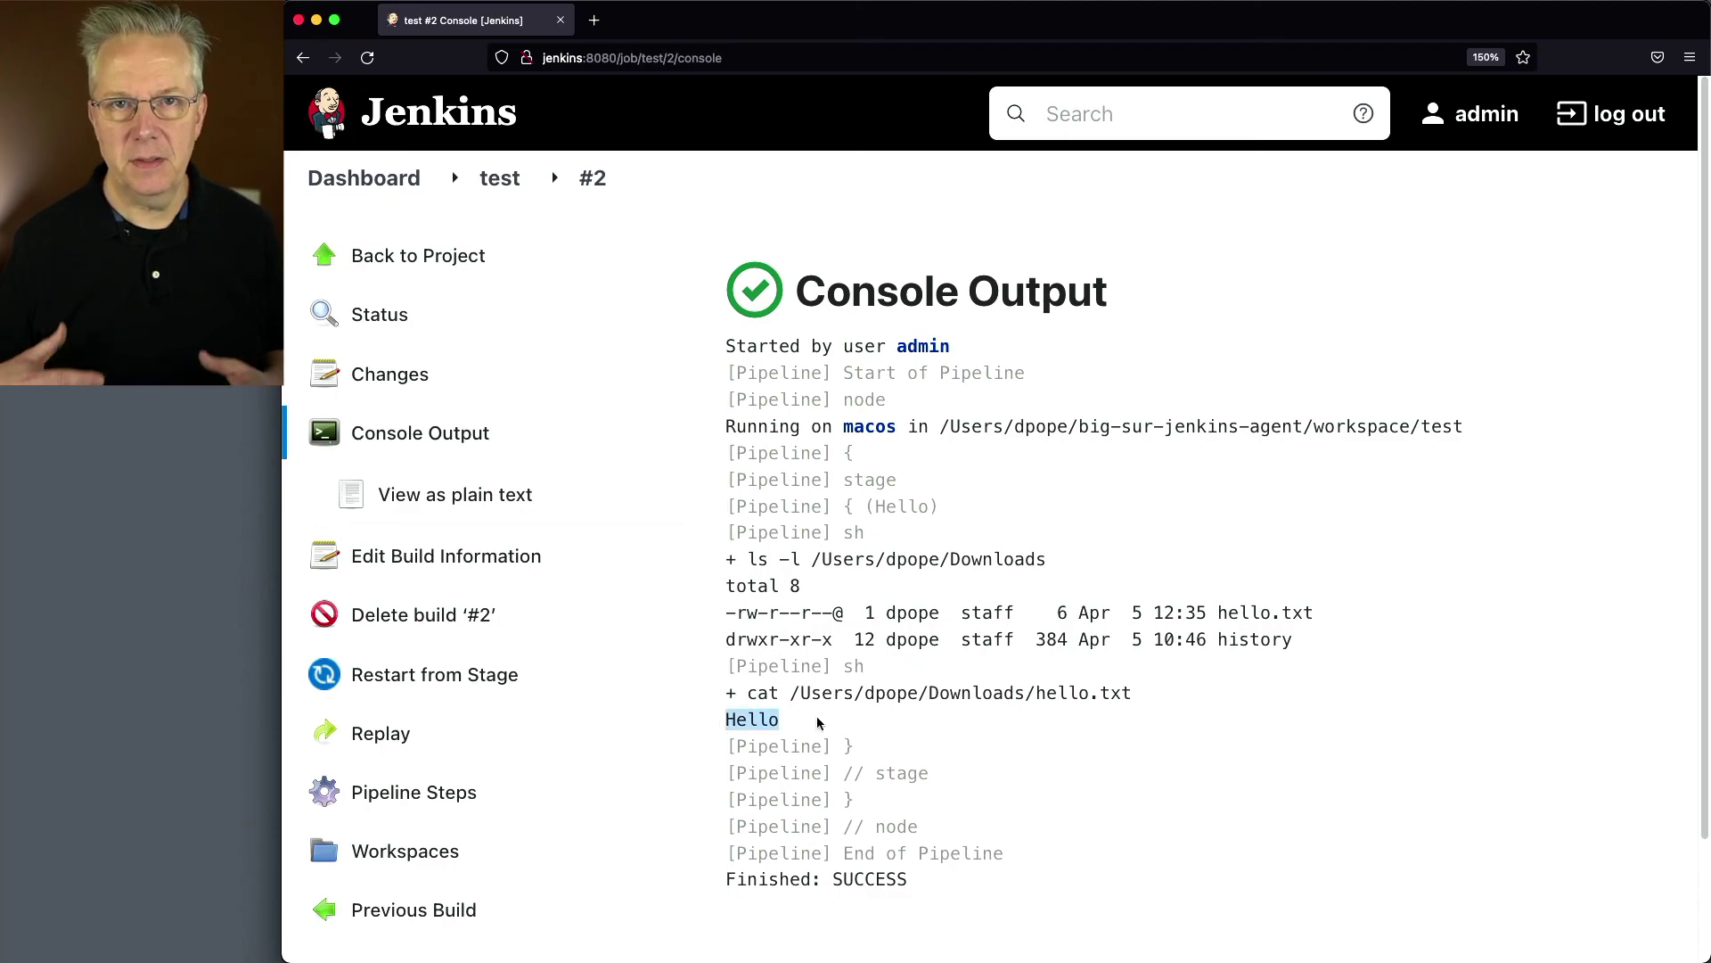